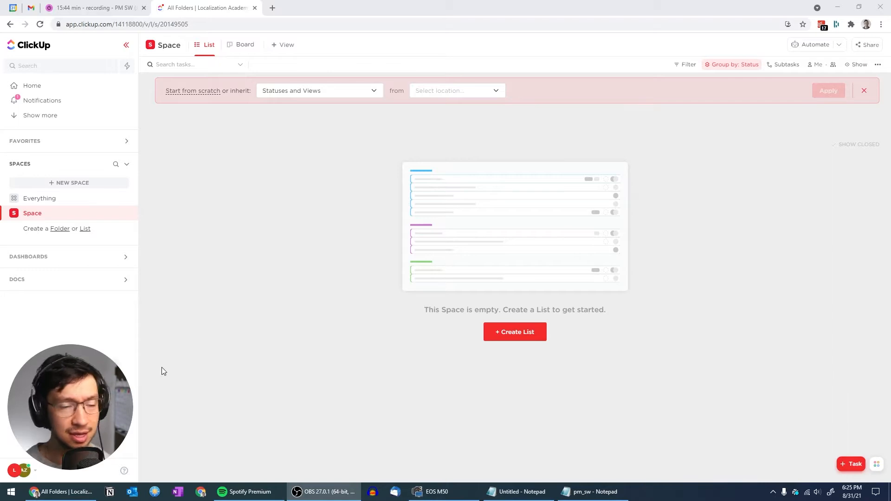
Set the start of the calendar week to Monday in the personal profile settings and return to the workspace.
left_click(35, 472)
left_click(153, 325)
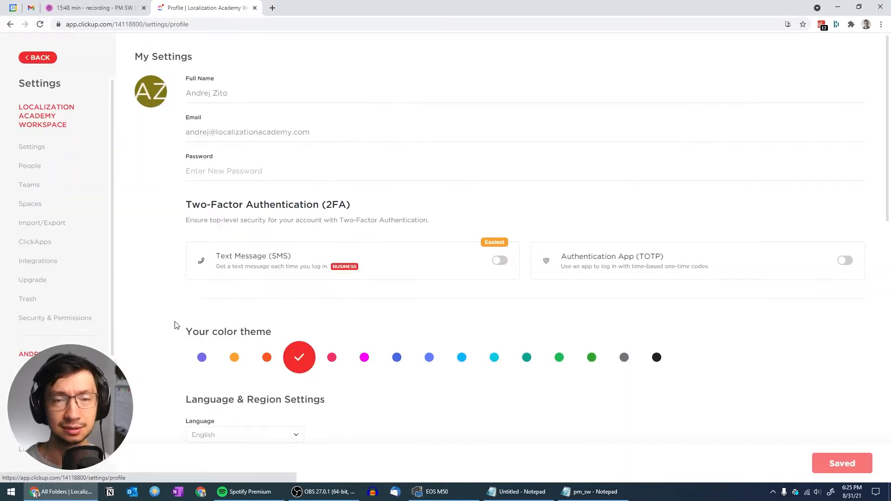
scroll(173, 294, "down", 5)
scroll(173, 293, "down", 1)
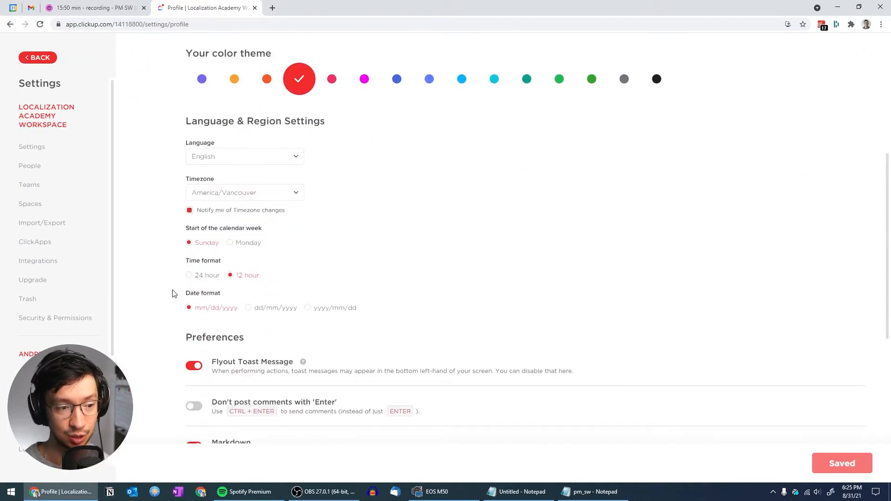
left_click(230, 244)
left_click(36, 57)
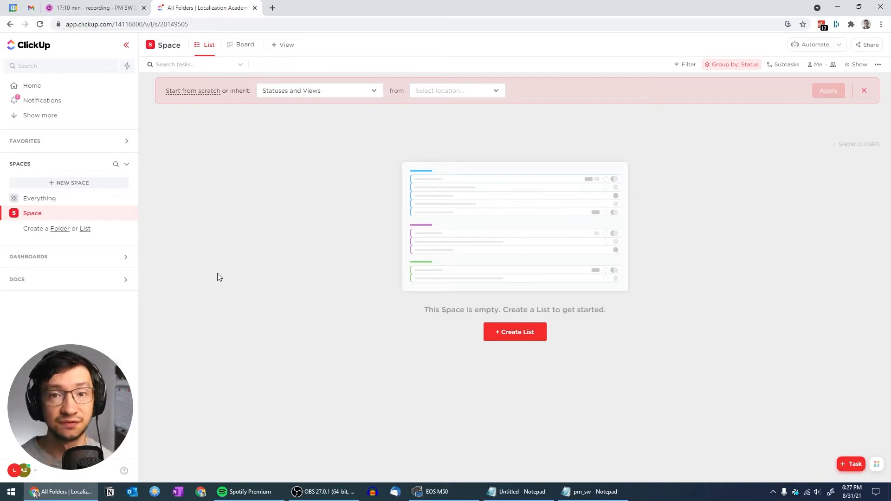
Create a folder named My Projects in the Space, keeping the default list, sharing and status options.
left_click(57, 230)
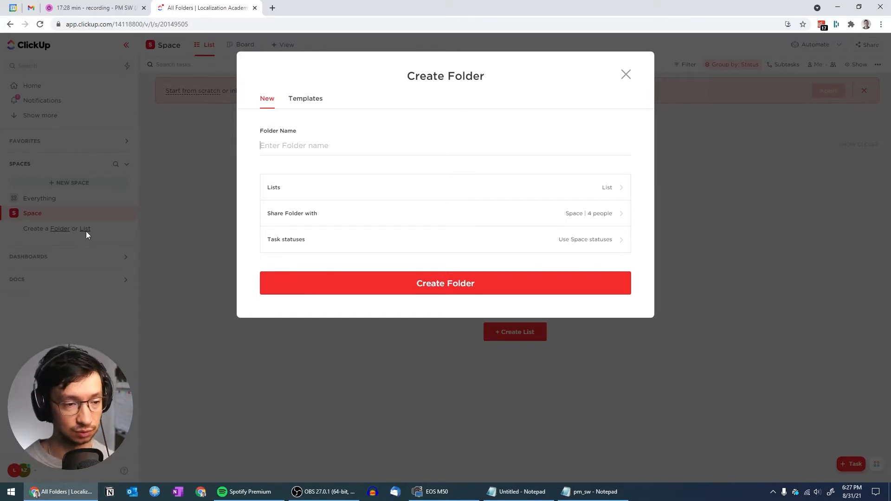
type("My Projects")
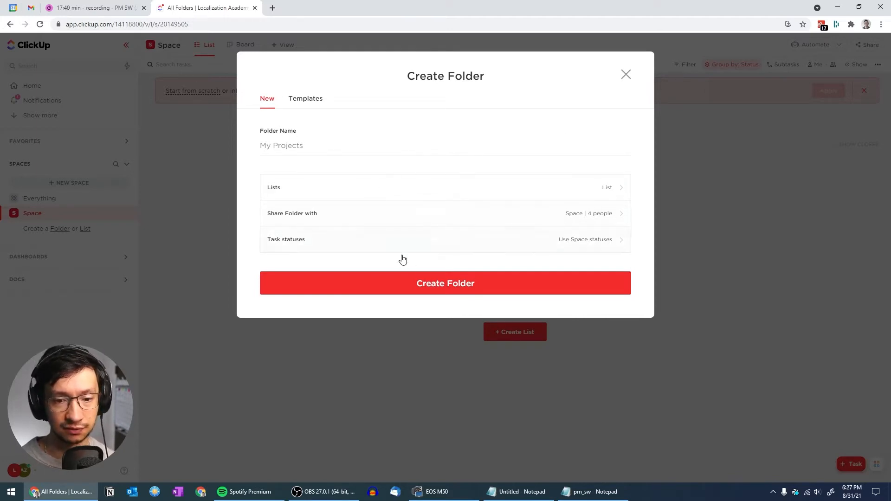
left_click(465, 289)
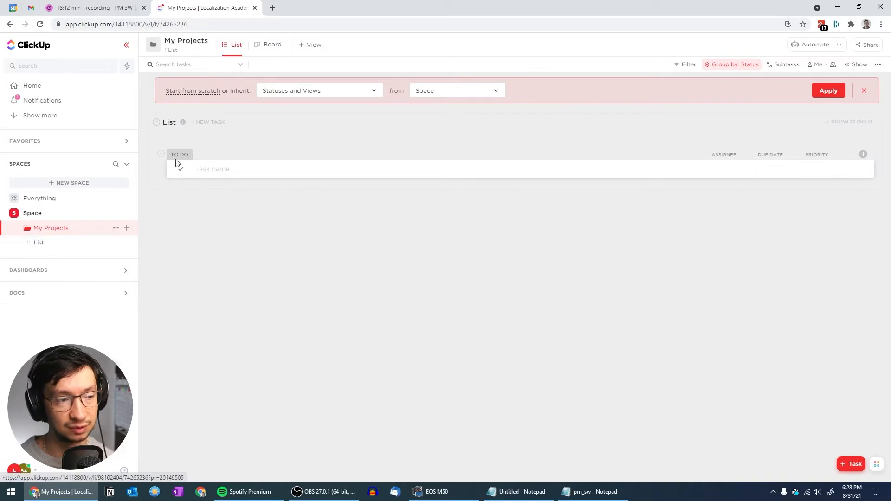
Rename the default list in the My Projects folder as Project A.
left_click(169, 123)
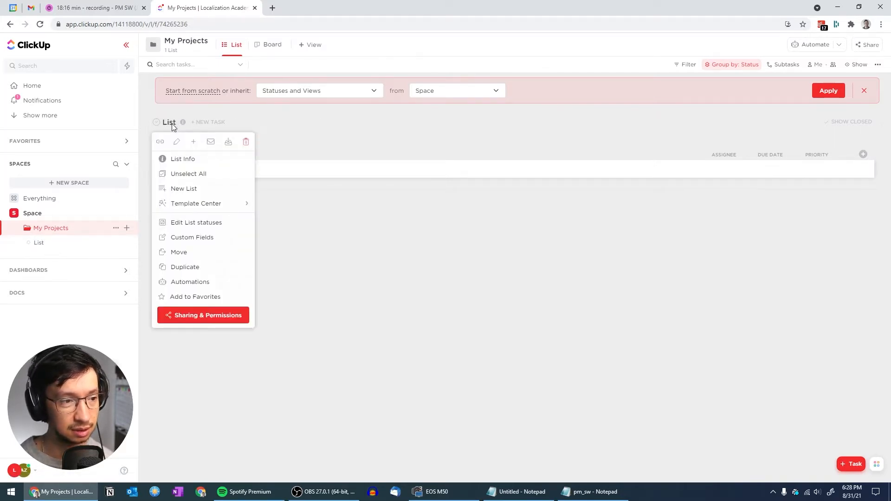
left_click(178, 143)
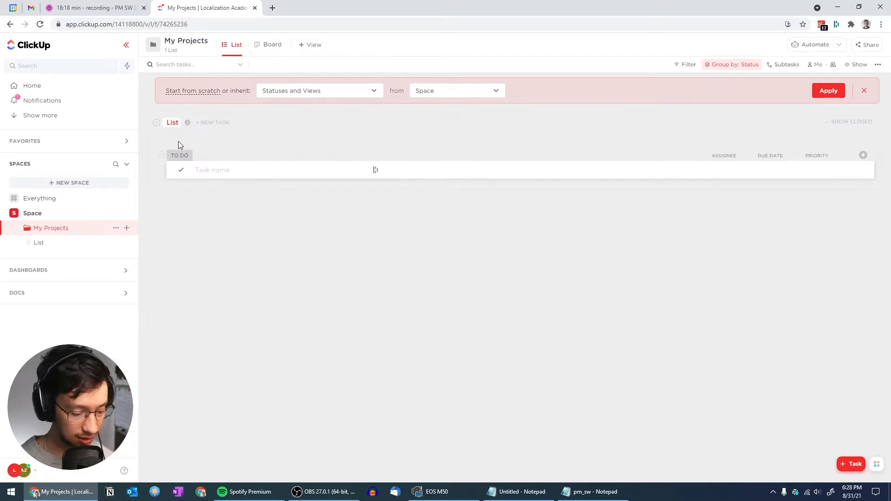
type("Project")
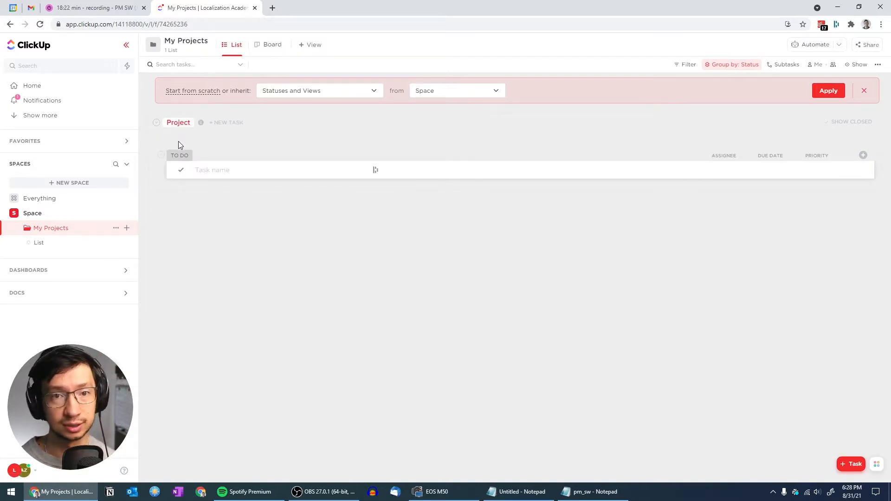
type(" A")
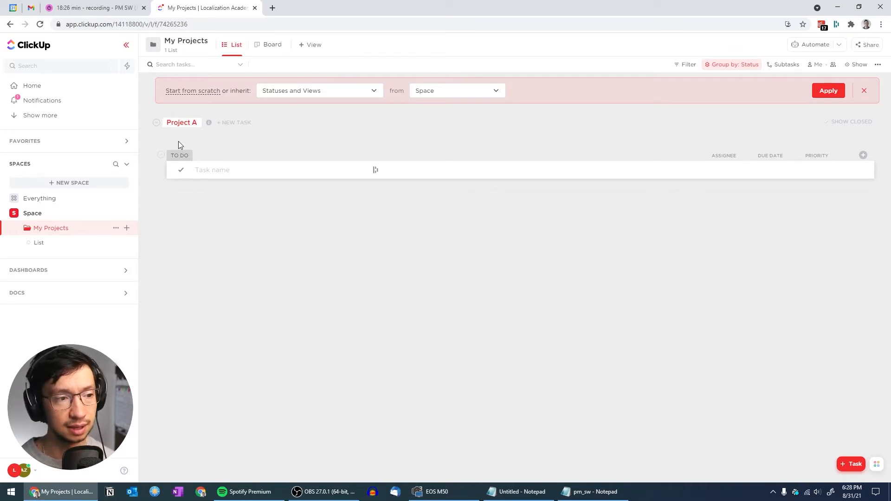
key("Return")
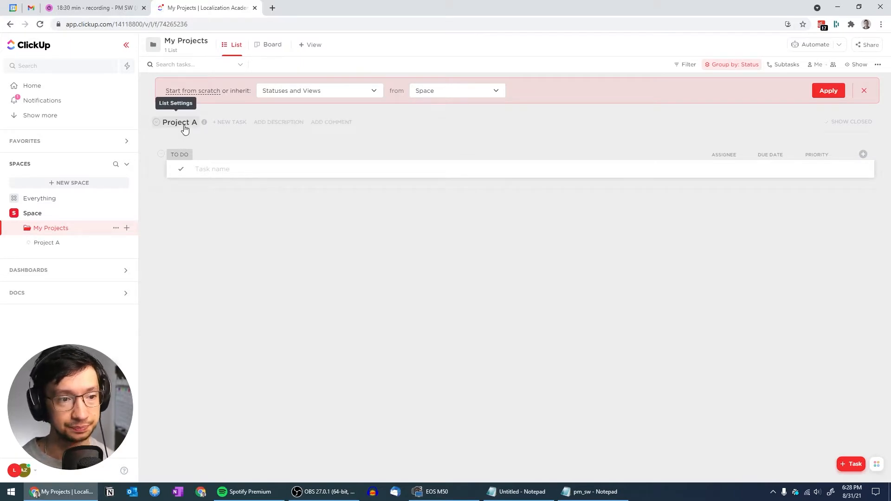
Add the description "DE, JA, FR, KO" to the Project A list and close its details.
left_click(271, 128)
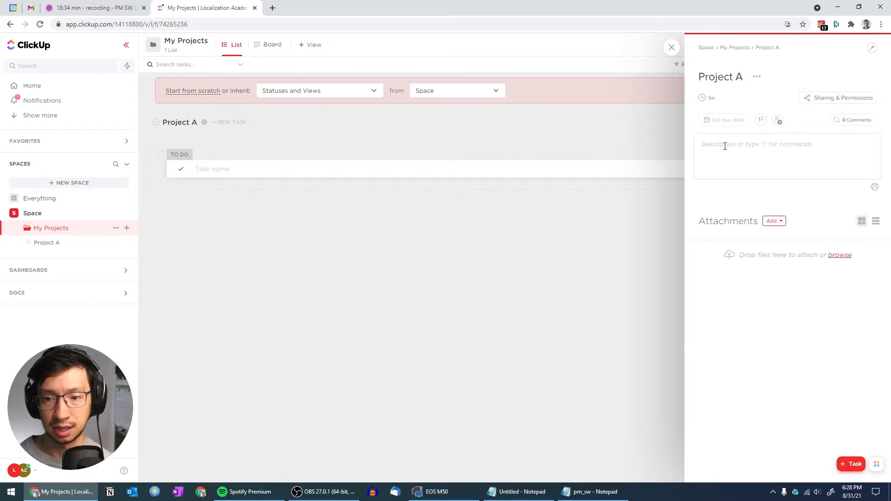
left_click(724, 146)
type("DE, ")
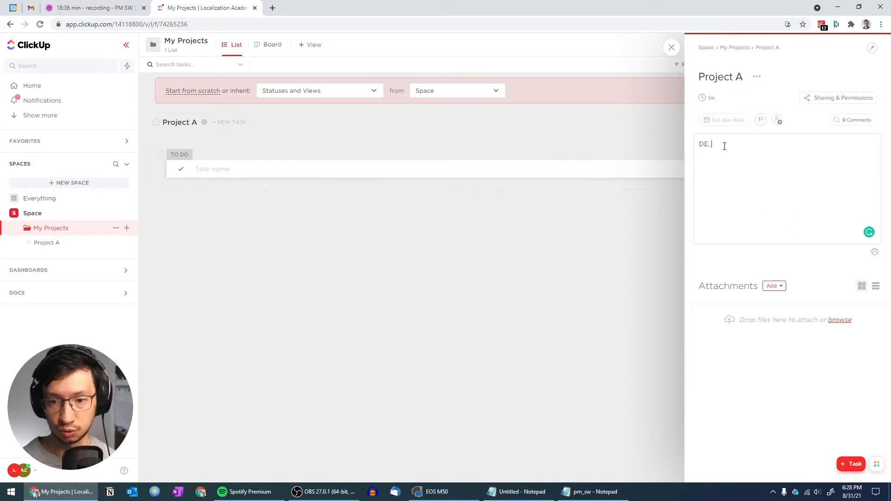
type("JA, FR, KO")
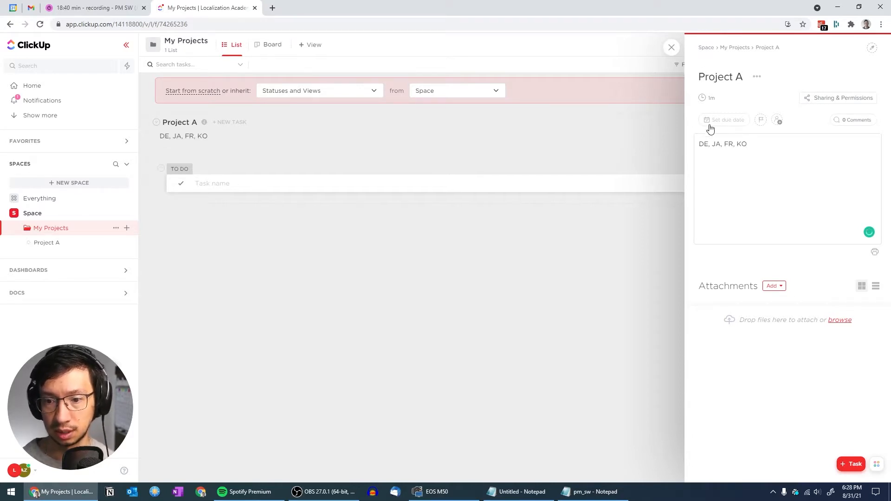
left_click(671, 49)
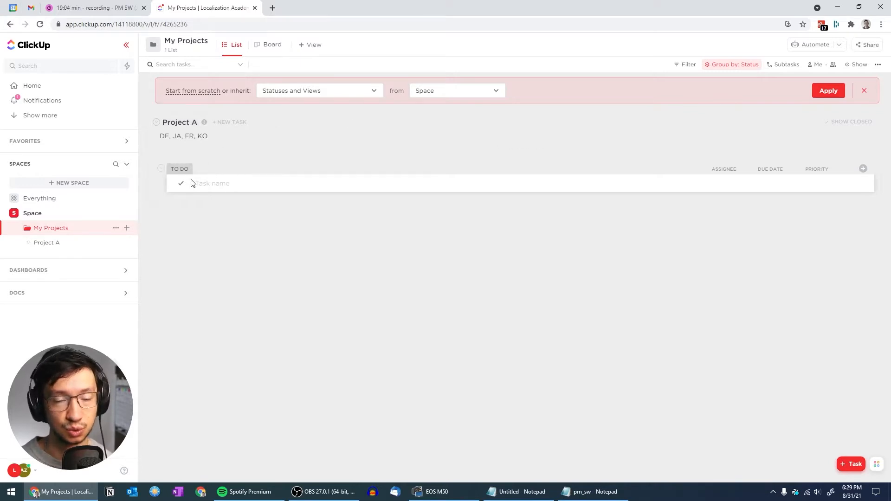
View the grouping options available for the tasks in My Projects.
left_click(722, 70)
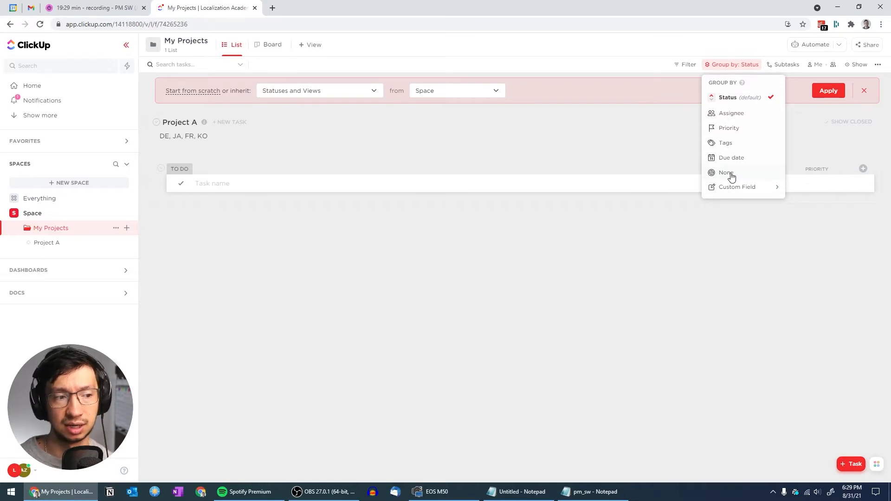
left_click(345, 156)
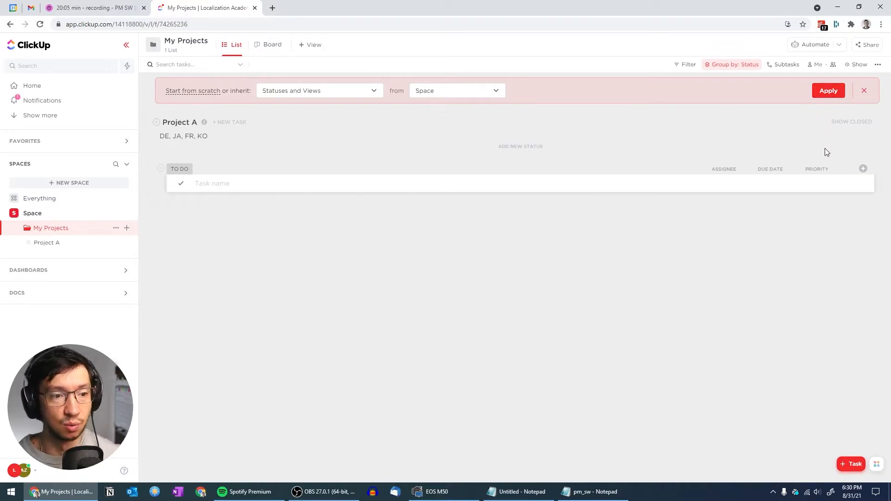
left_click(61, 214)
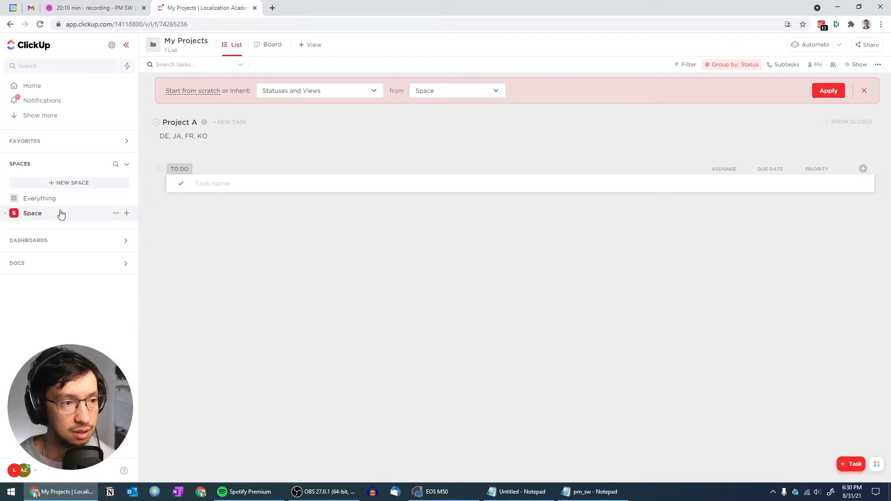
left_click(117, 214)
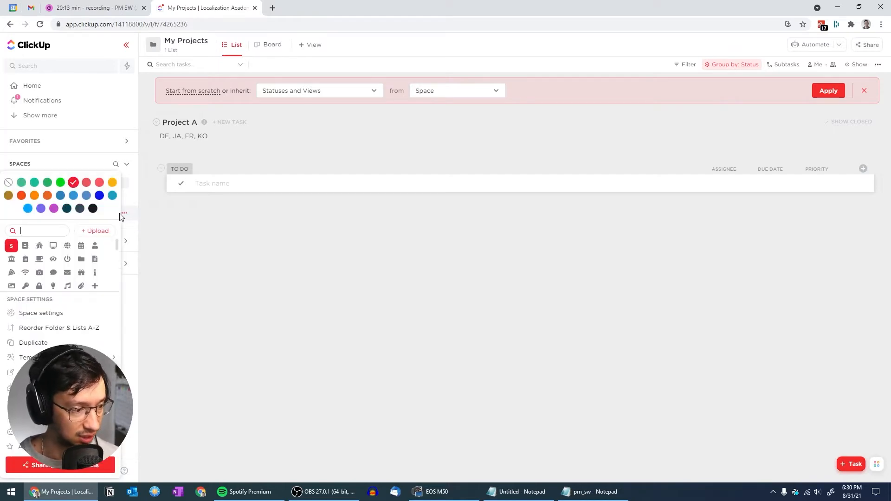
left_click(52, 314)
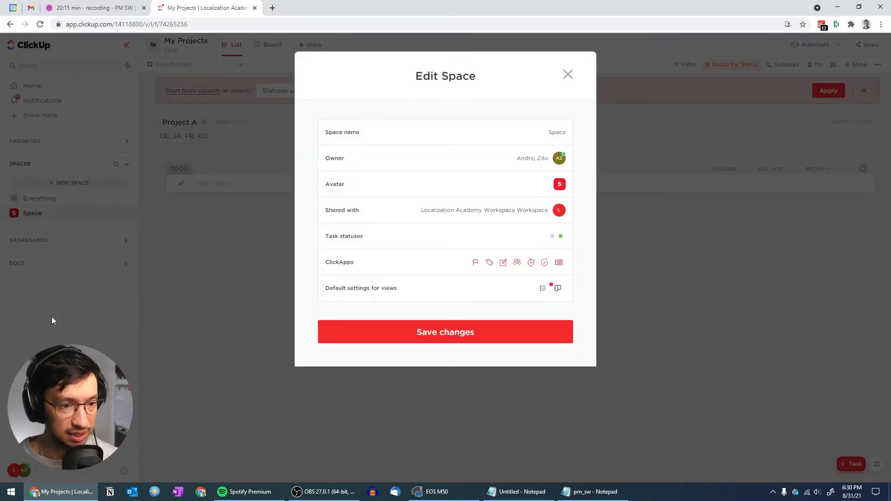
left_click(413, 245)
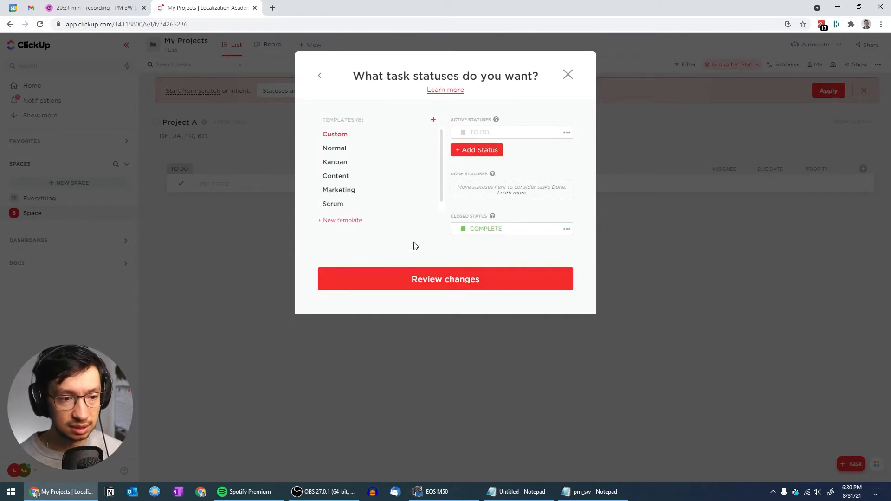
mouse_move(427, 202)
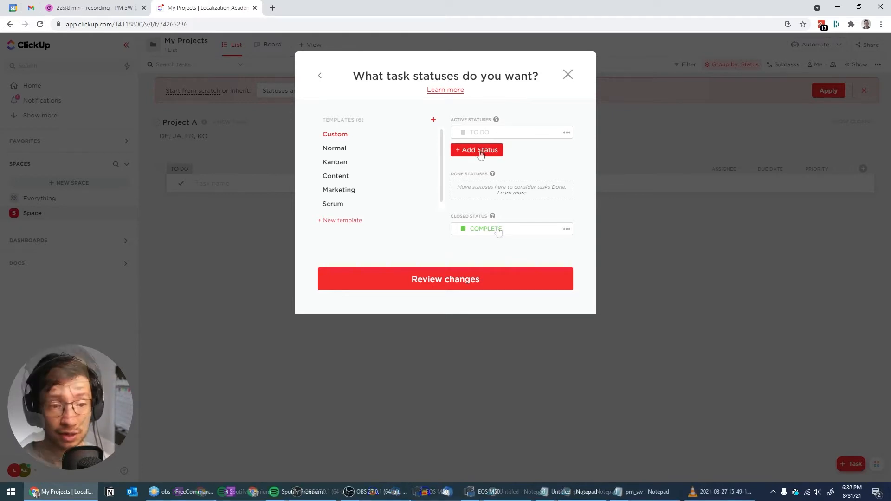
left_click(479, 151)
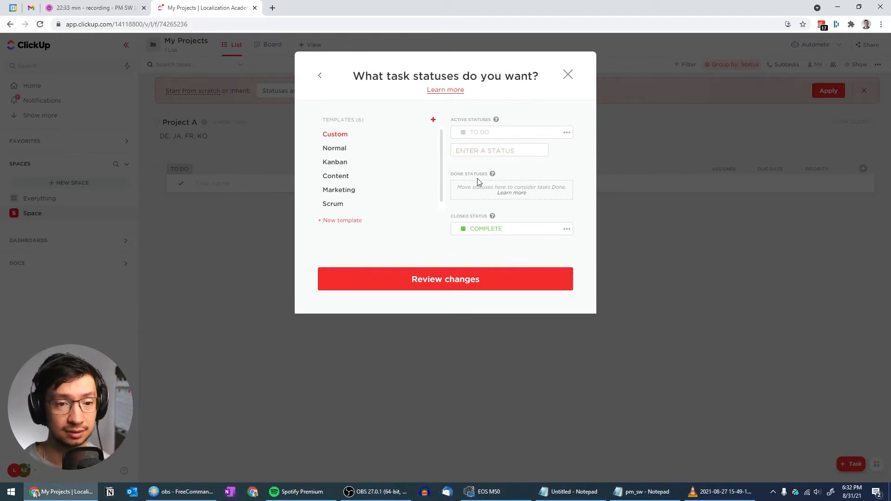
type("IN PR")
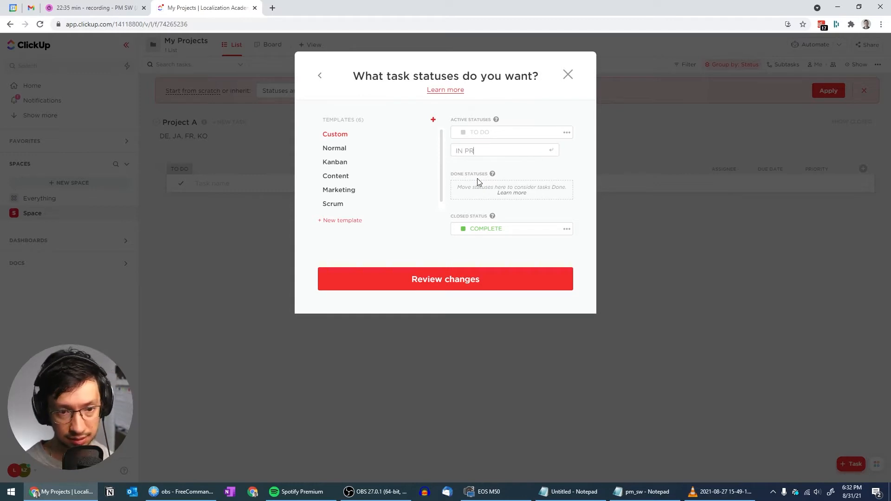
type("OGRESS")
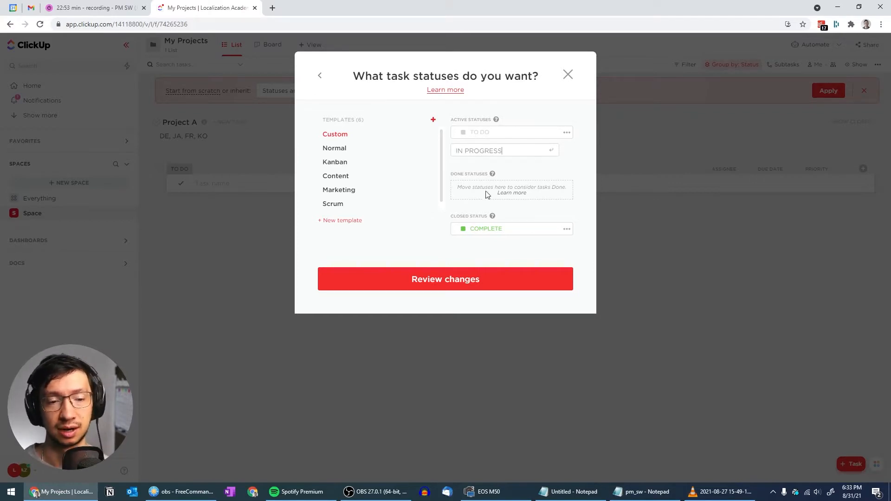
key("Return")
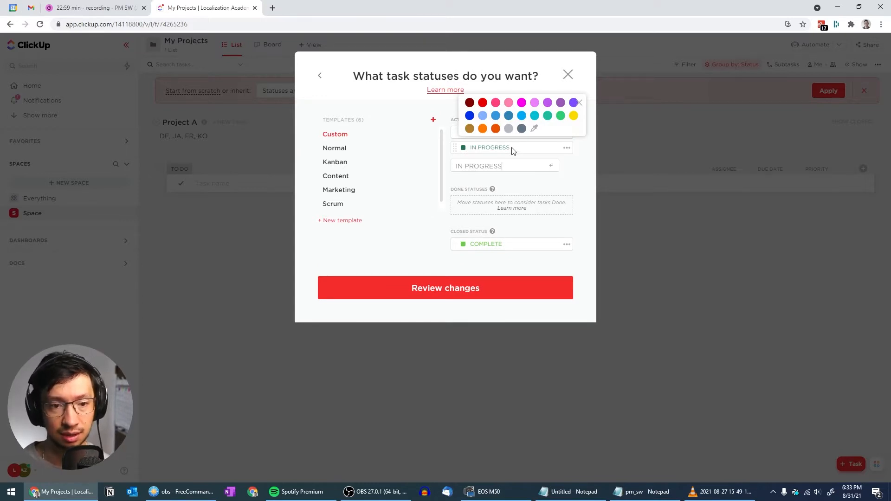
left_click(470, 115)
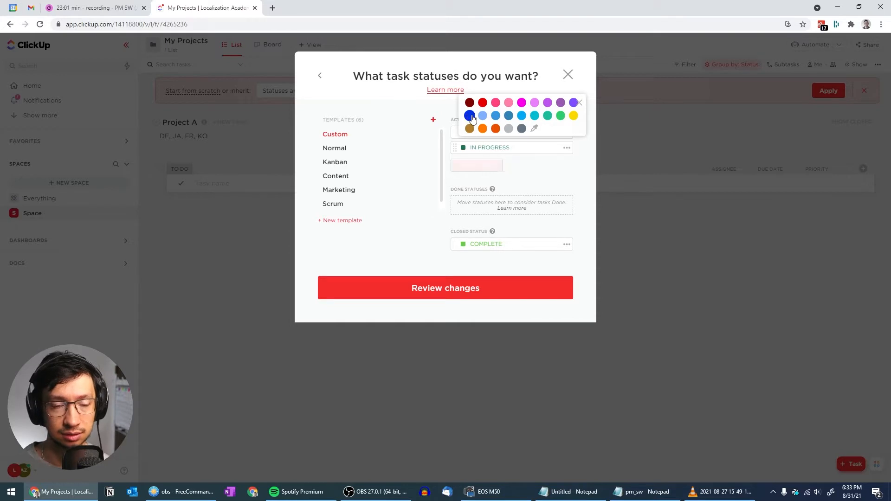
left_click(539, 167)
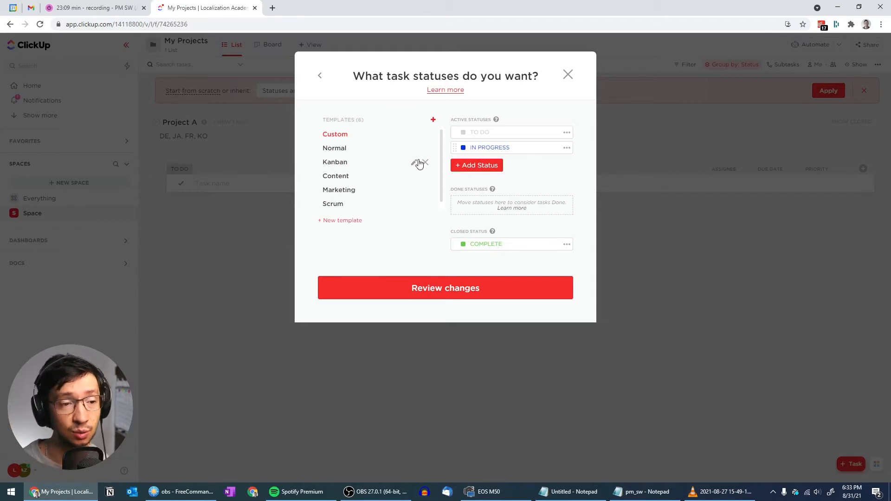
left_click(569, 76)
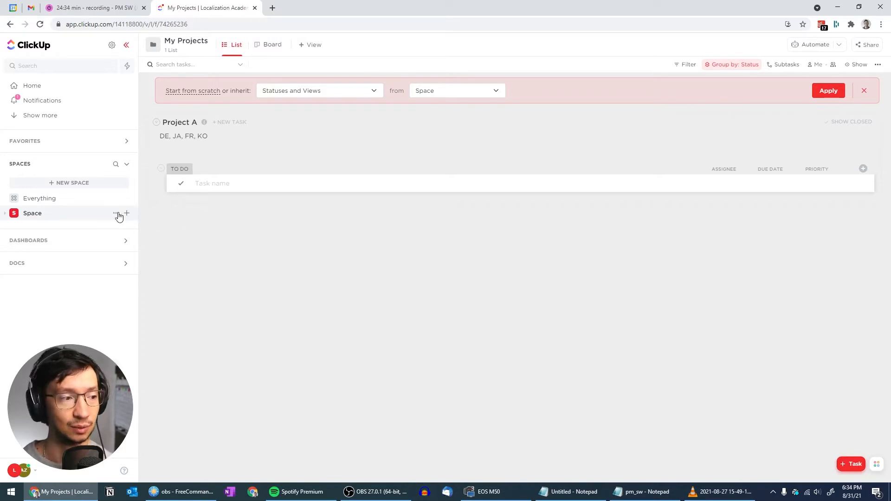
Add an active status named IN PROGRESS in blue to the Space's task statuses.
left_click(116, 213)
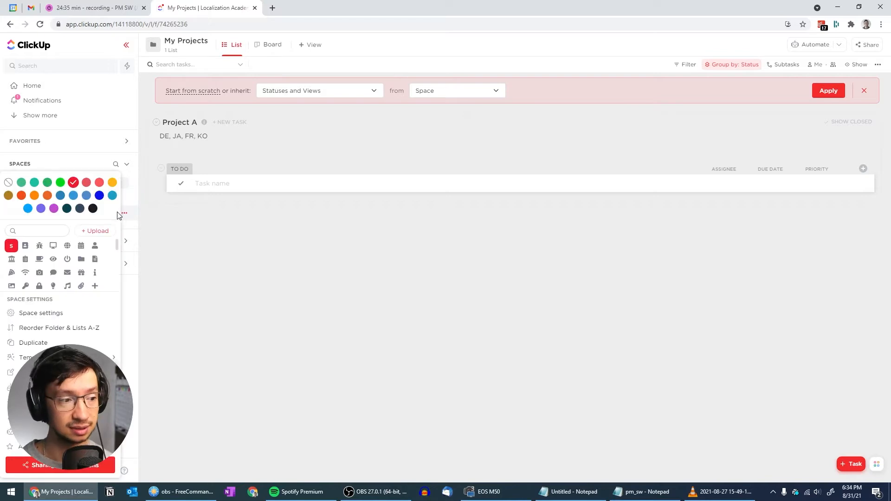
left_click(57, 314)
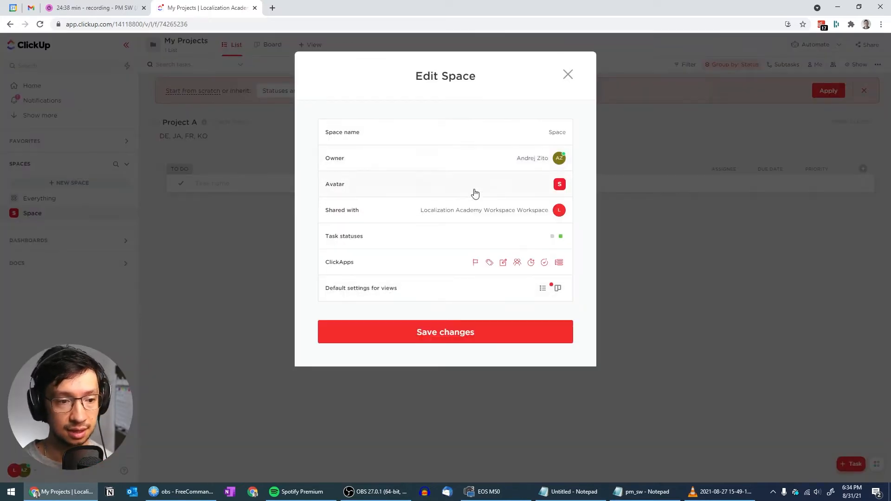
left_click(533, 238)
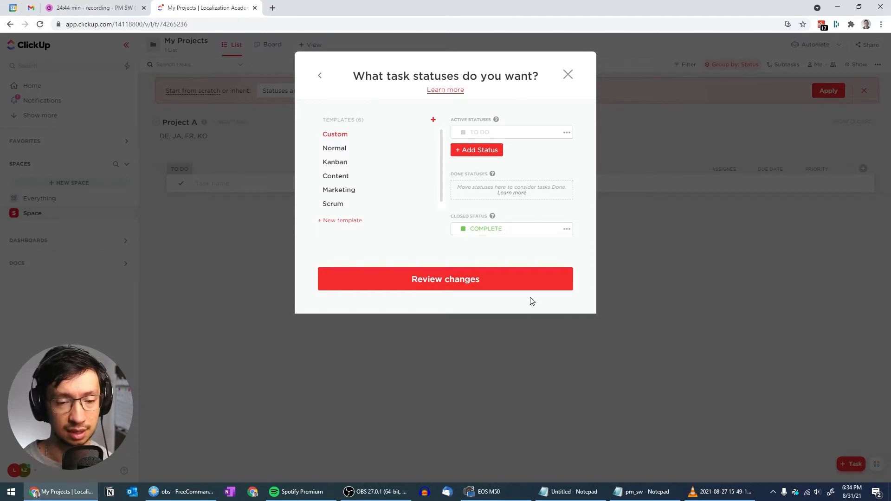
left_click(482, 150)
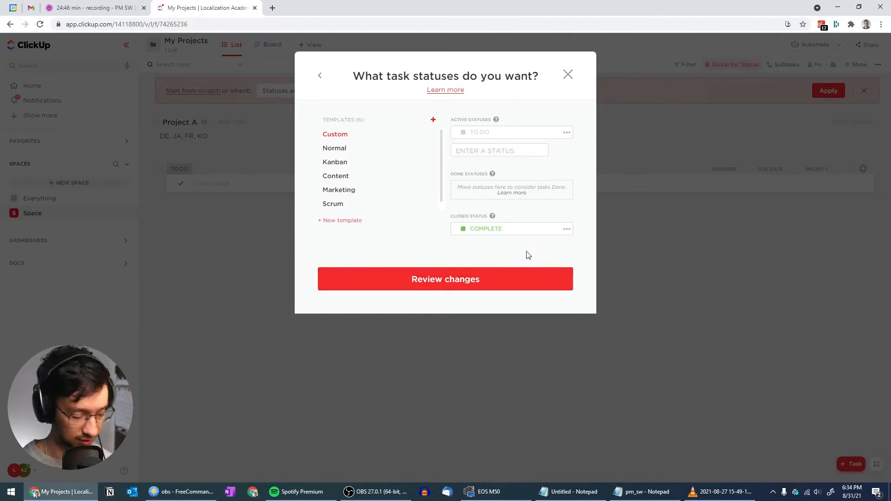
type("IN PROGRES")
type("S")
key("Return")
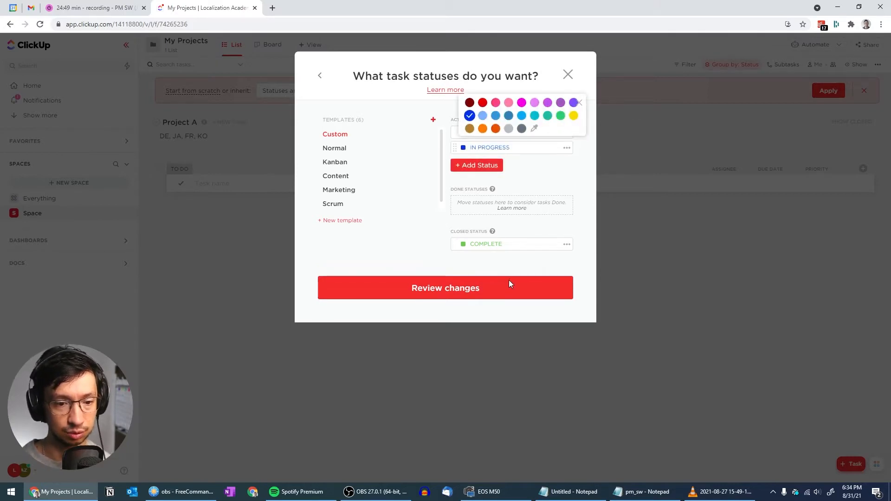
left_click(541, 162)
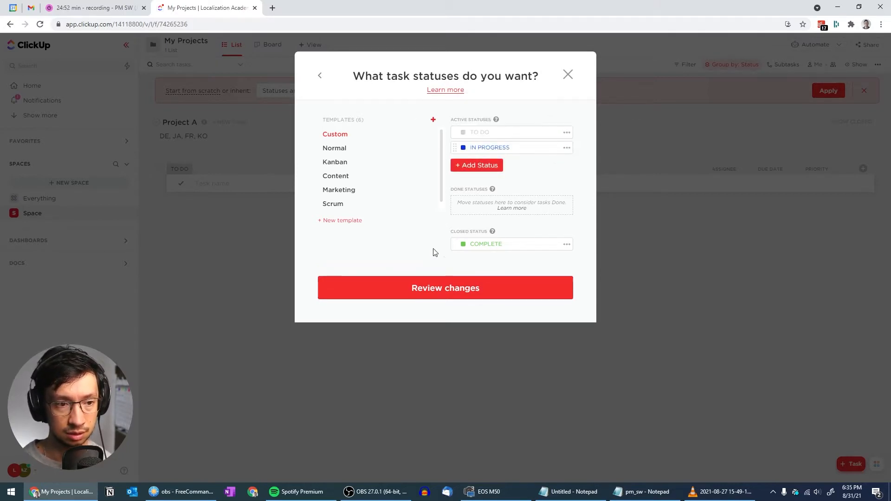
Review and save the Space's changed task statuses.
left_click(419, 290)
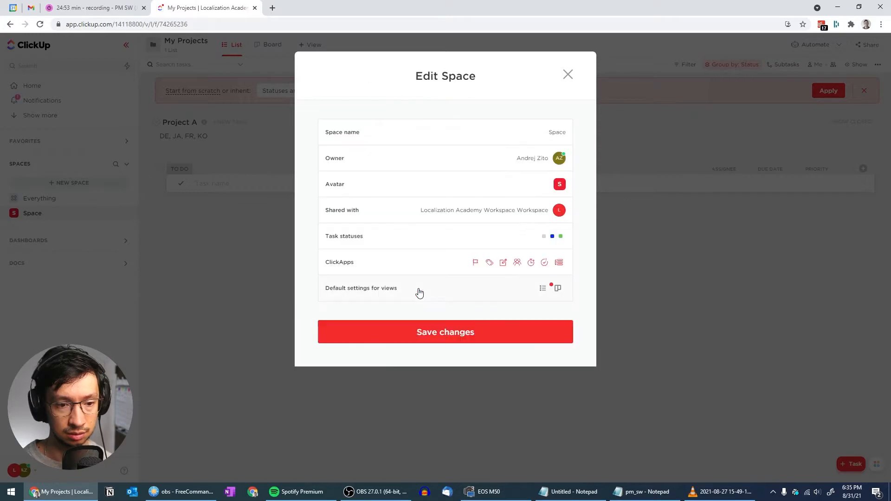
left_click(436, 335)
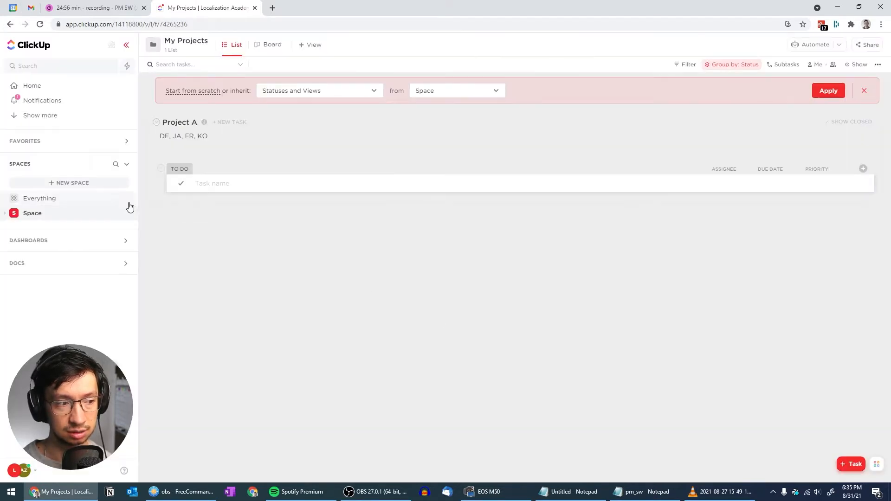
Reopen the Space's task statuses and add an active status named "• HEADS-UP SENT".
left_click(116, 213)
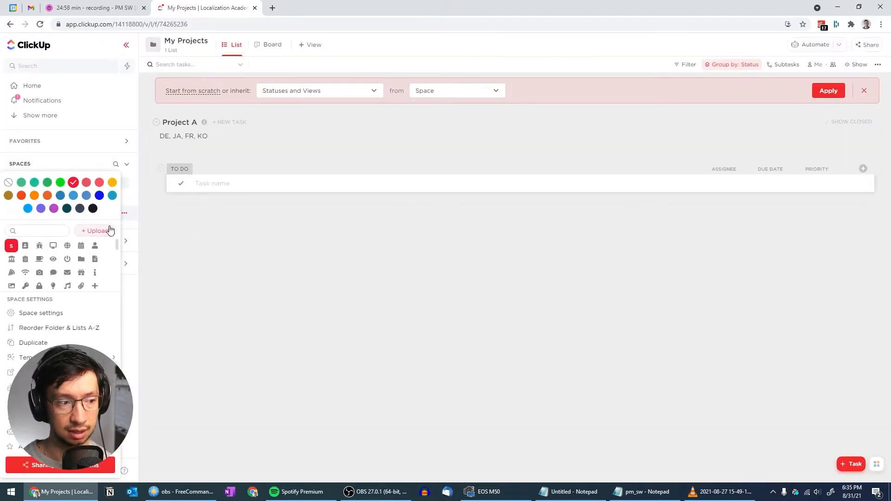
left_click(115, 304)
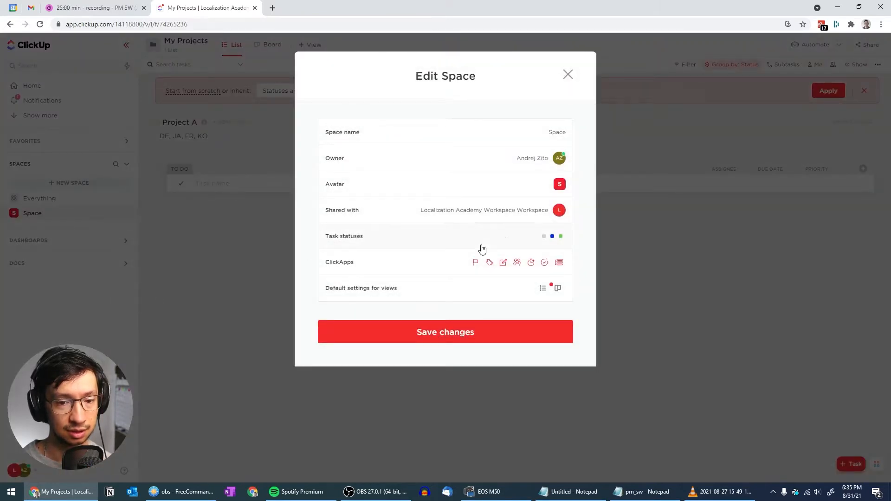
left_click(501, 239)
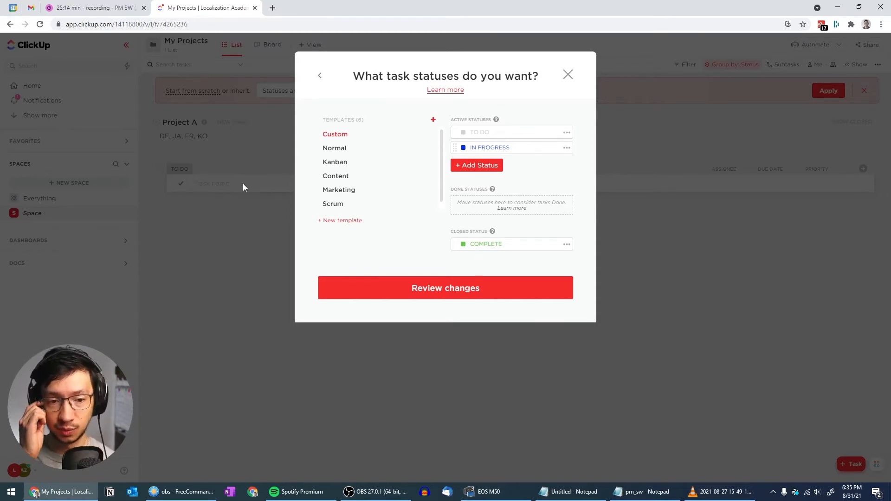
left_click(486, 166)
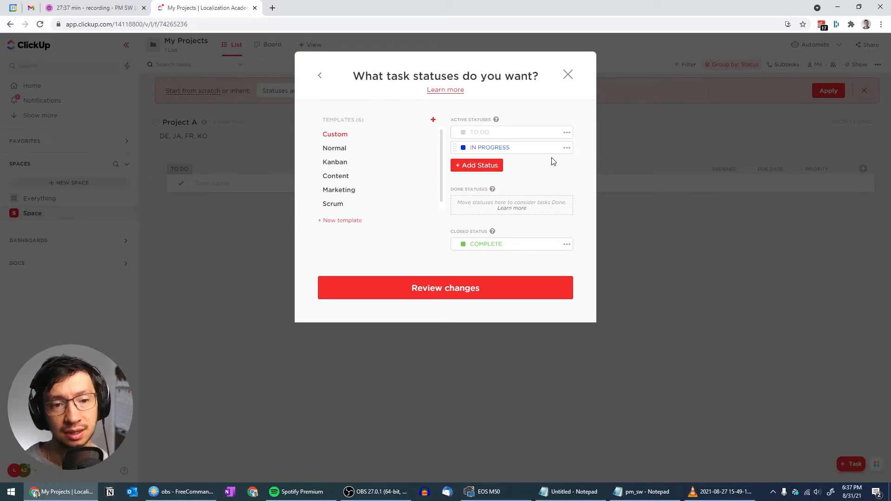
left_click(474, 167)
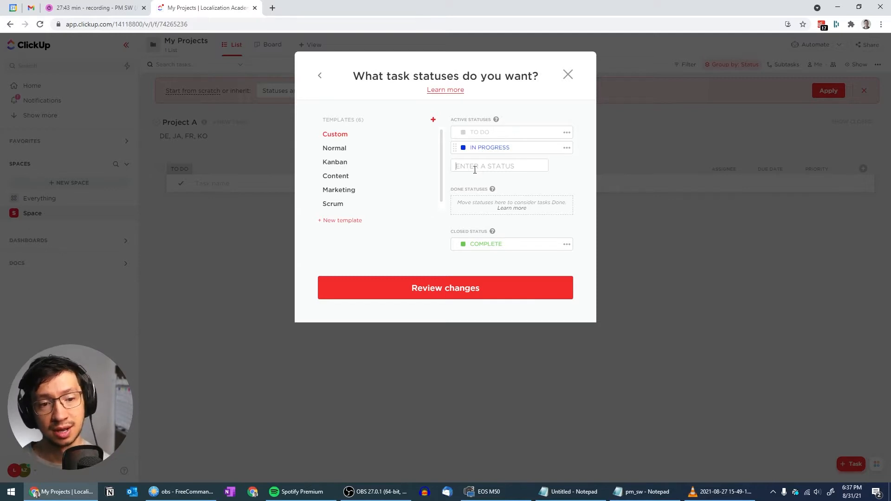
type("-")
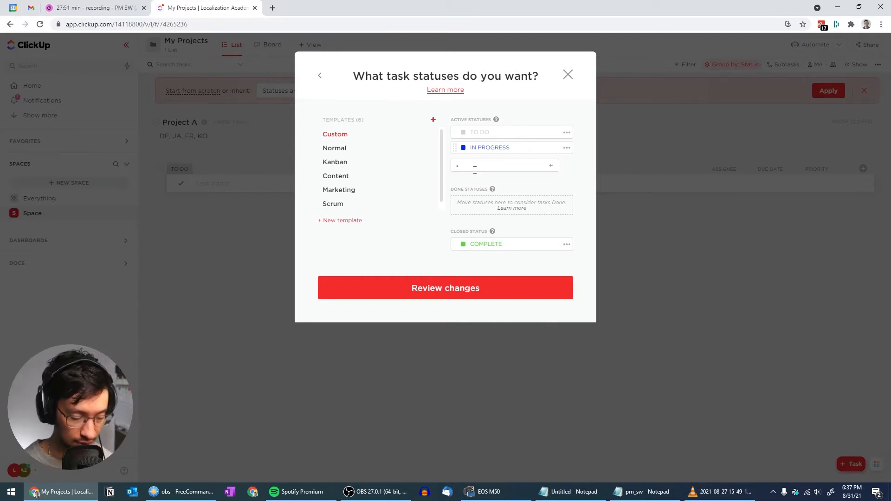
type("HEAD")
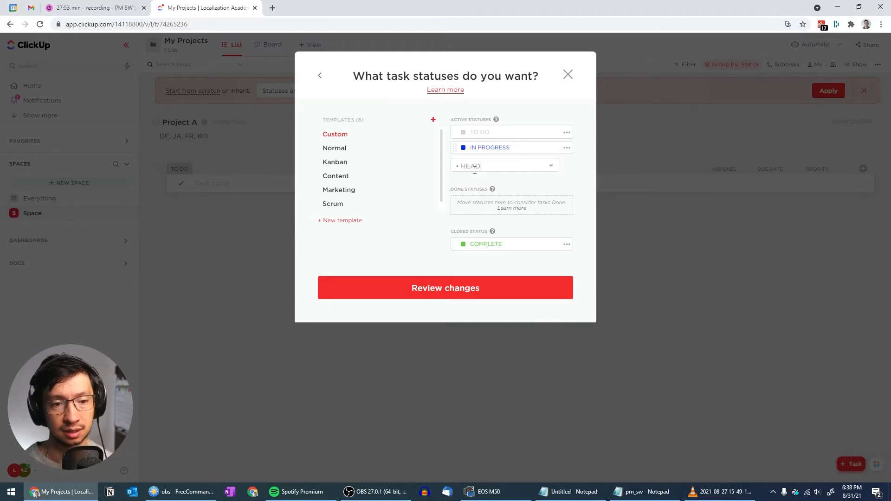
type("S-UP SENT")
key("Return")
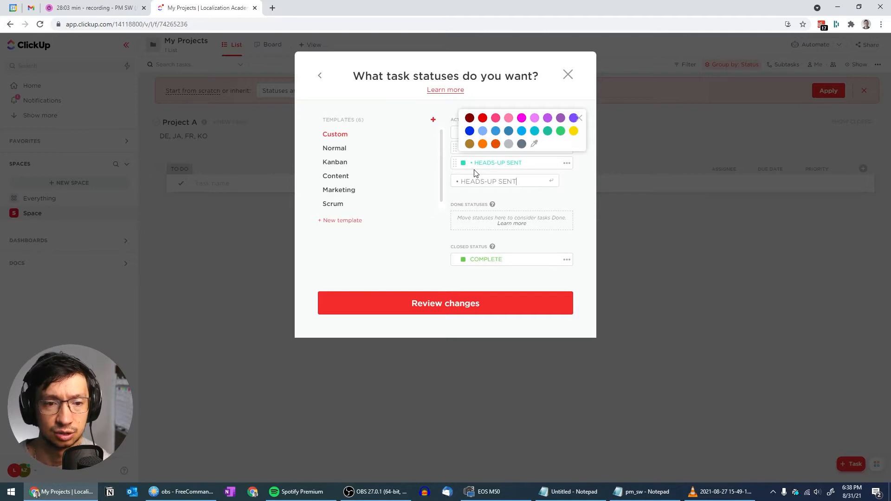
Give the HEADS-UP SENT status the pale yellow colour #fff8c6 and place it above IN PROGRESS.
left_click(534, 144)
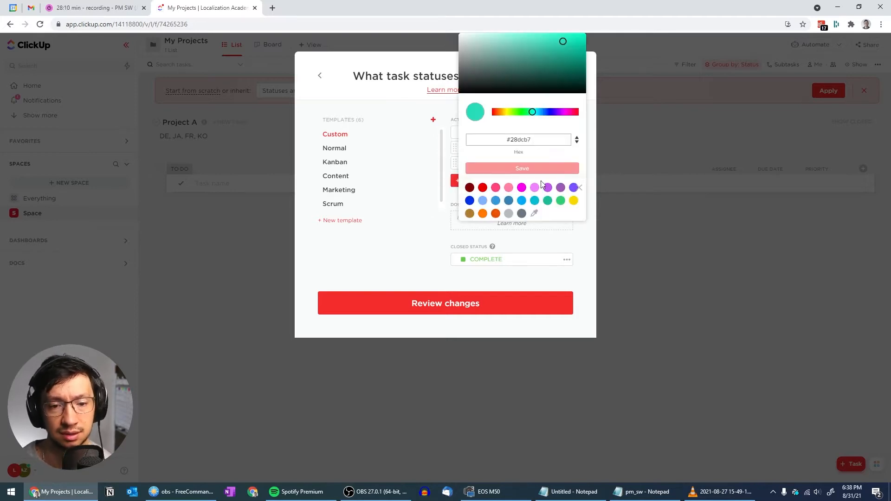
left_click(573, 200)
left_click_drag(560, 38, 487, 32)
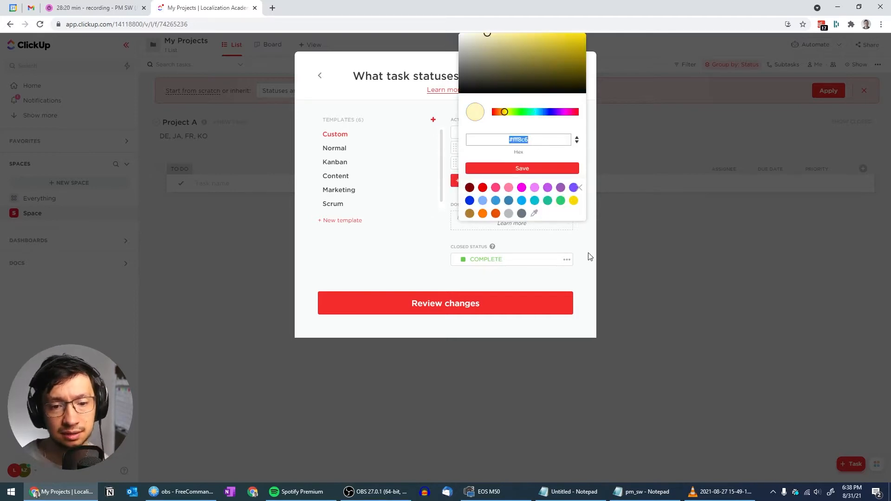
left_click(588, 254)
left_click_drag(455, 162, 454, 146)
Add an active status named "• HANDOFF SENT" in pale yellow.
left_click(478, 180)
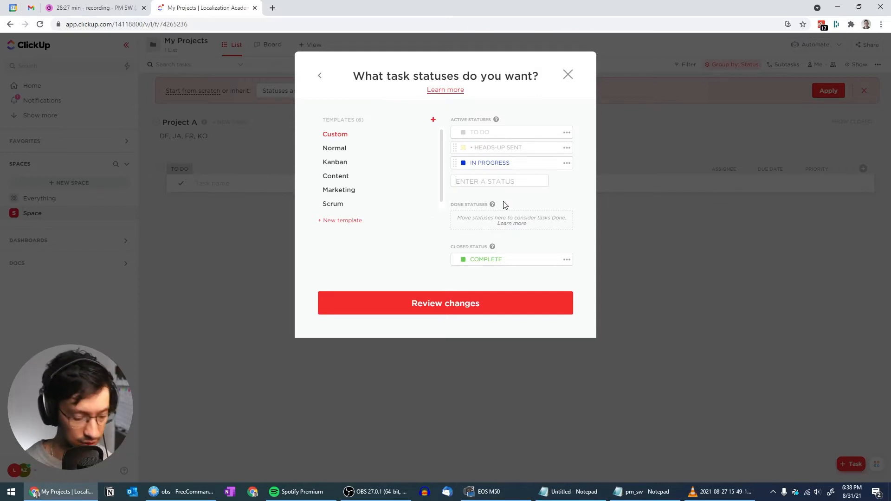
type("HANDO")
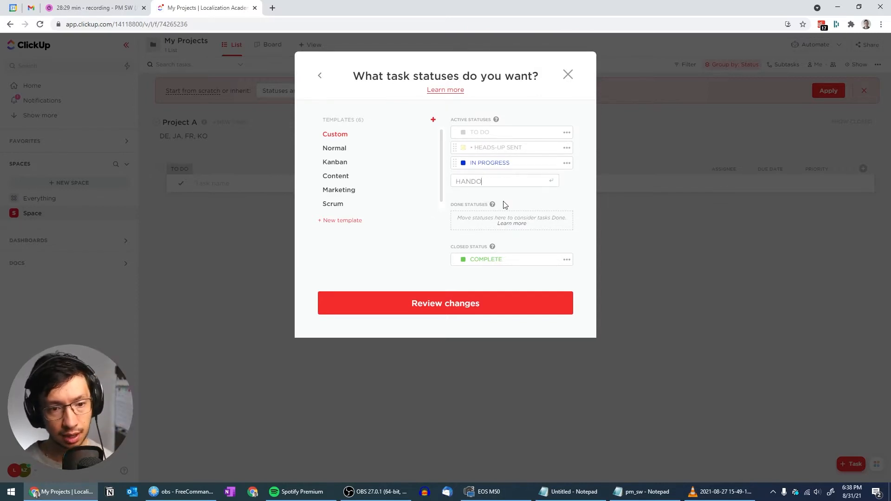
type("FF SENT")
key("Return")
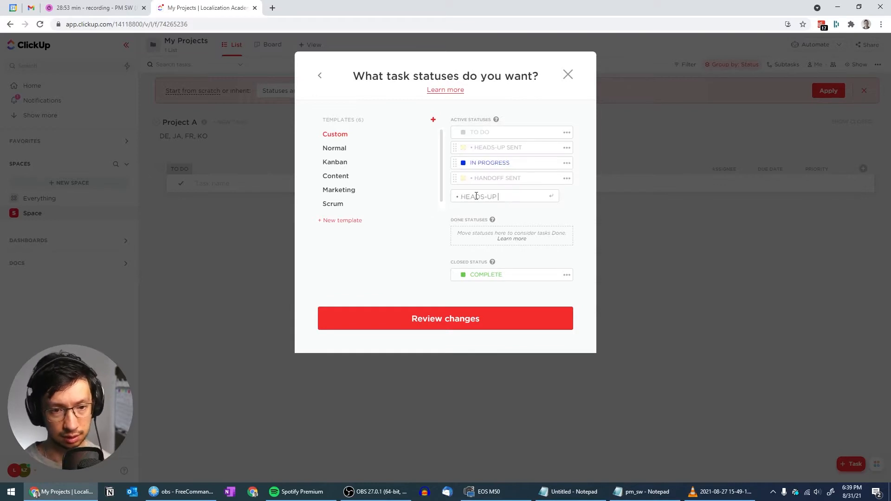
Add two active statuses in pale green, "• HEADS-UP CONFIRMED" and "• HANDOFF CONFIRMED".
type("CONFIRMED")
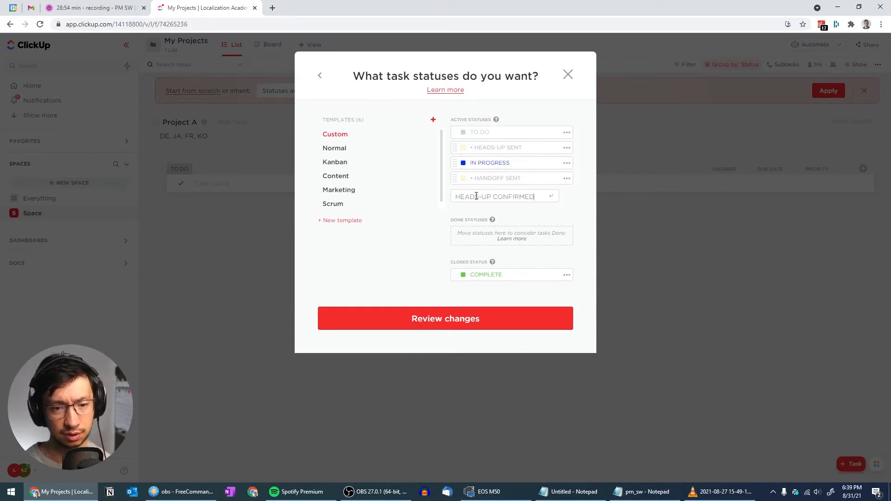
key("Return")
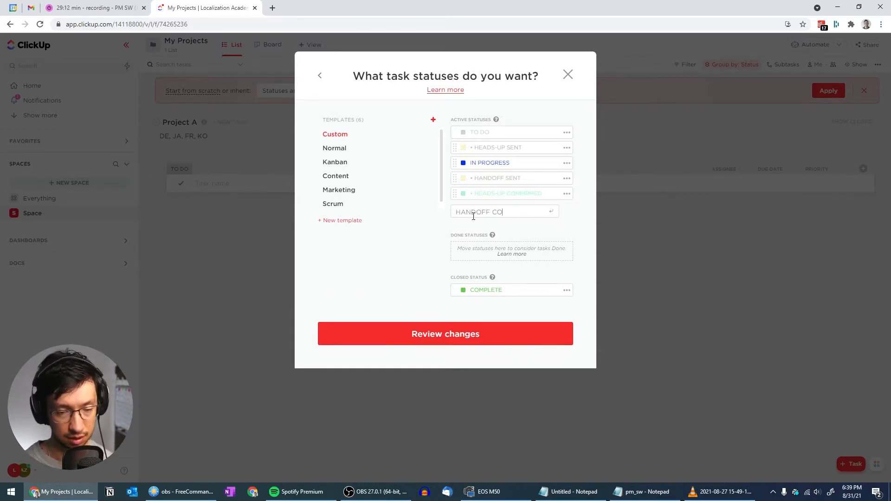
type("ONFIRMED")
key("Return")
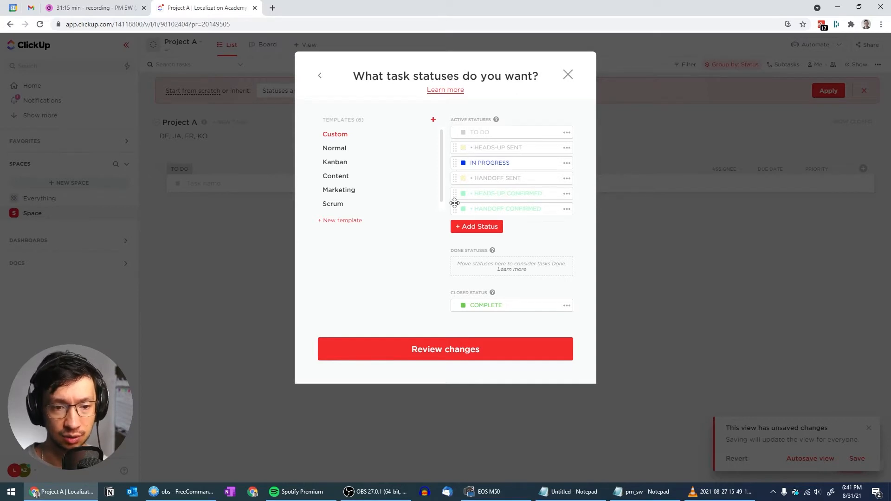
Order the statuses after TO DO as HEADS-UP SENT, HEADS-UP CONFIRMED, HANDOFF SENT, HANDOFF CONFIRMED, IN PROGRESS, and save the Space changes.
left_click_drag(455, 193, 455, 162)
left_click_drag(455, 193, 455, 175)
left_click_drag(451, 210, 455, 190)
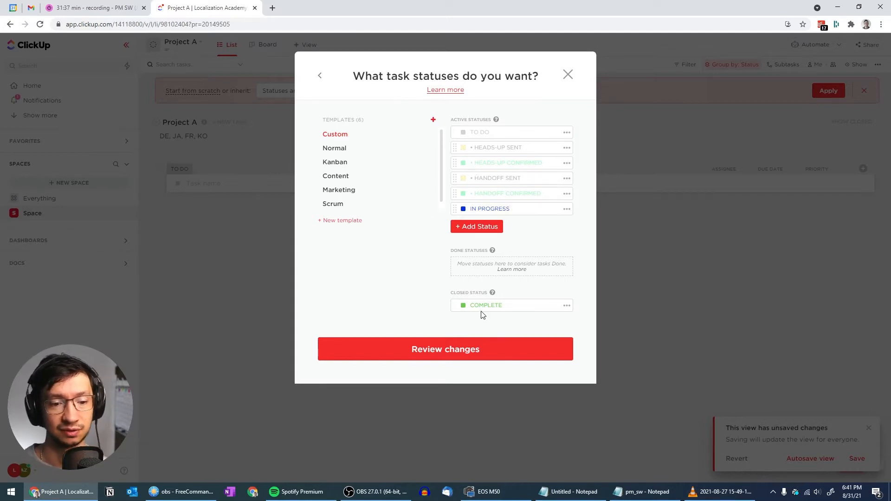
left_click(439, 350)
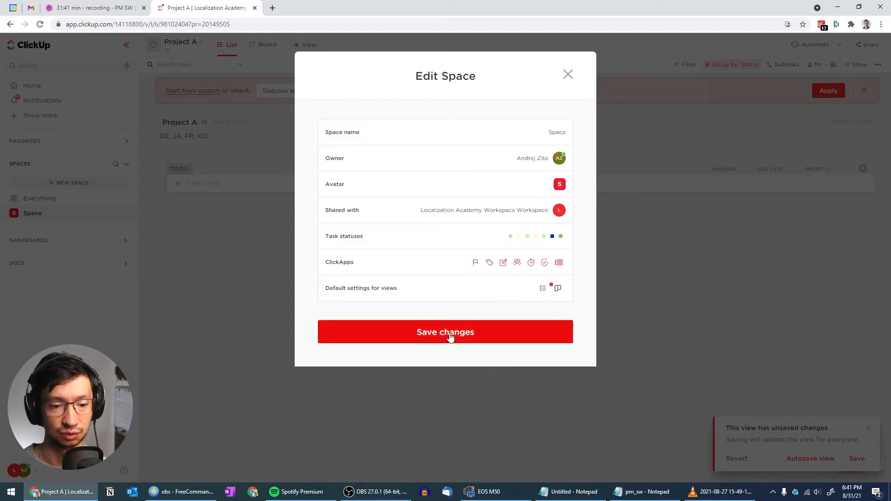
left_click(450, 338)
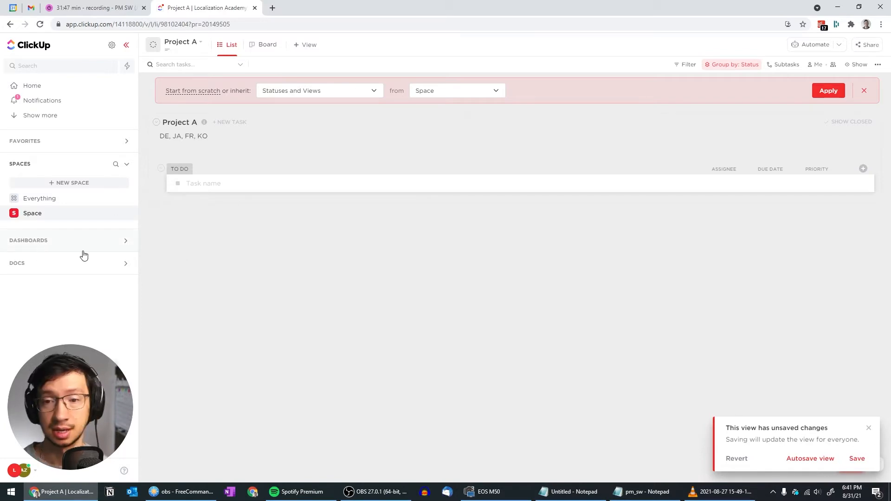
Open the Project A list in My Projects and make it inherit Statuses and Views from the Space.
left_click(5, 213)
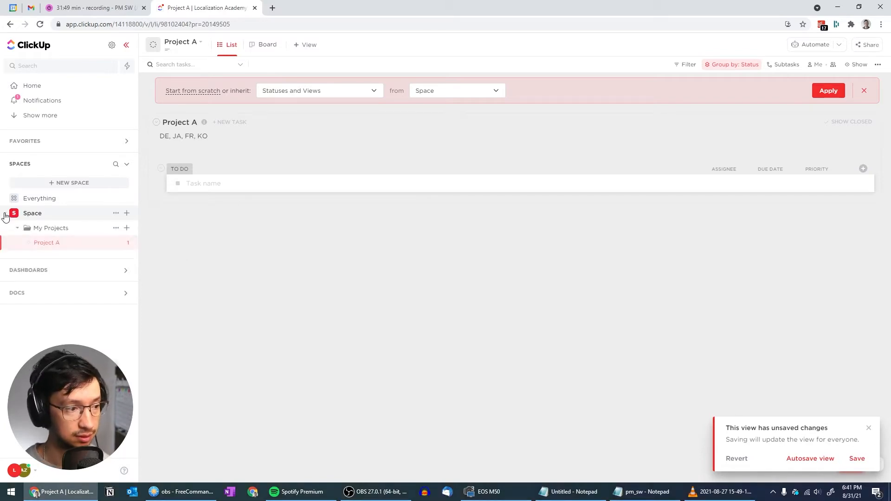
left_click(52, 246)
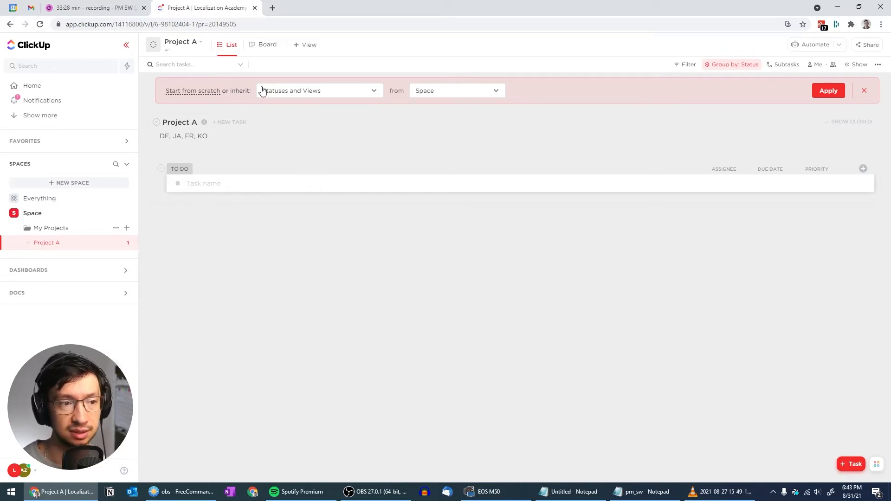
left_click(821, 92)
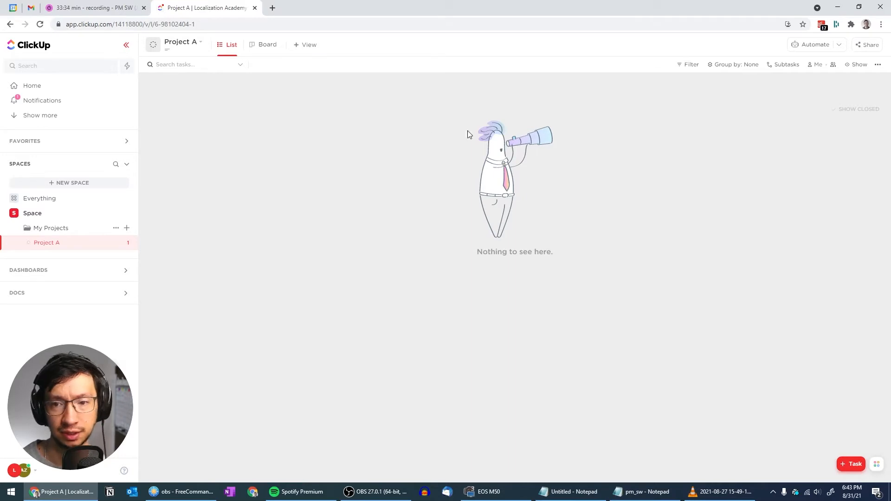
Group the Project A list's tasks by status.
left_click(735, 68)
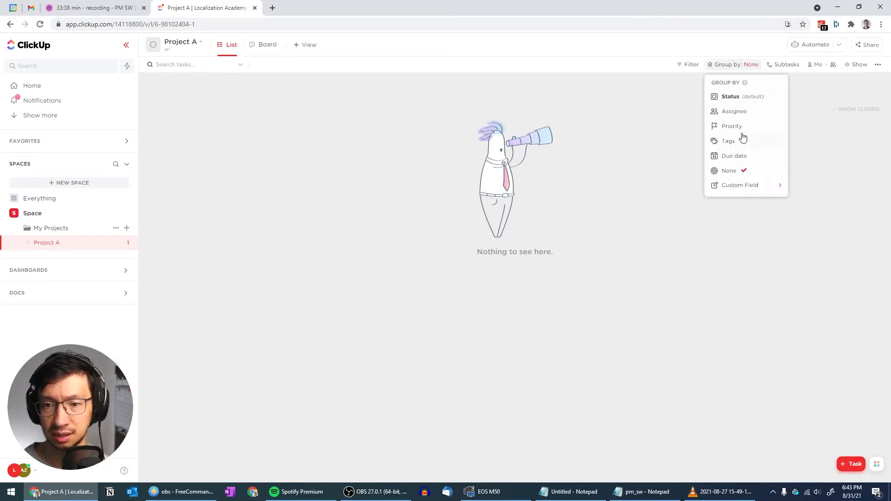
left_click(741, 97)
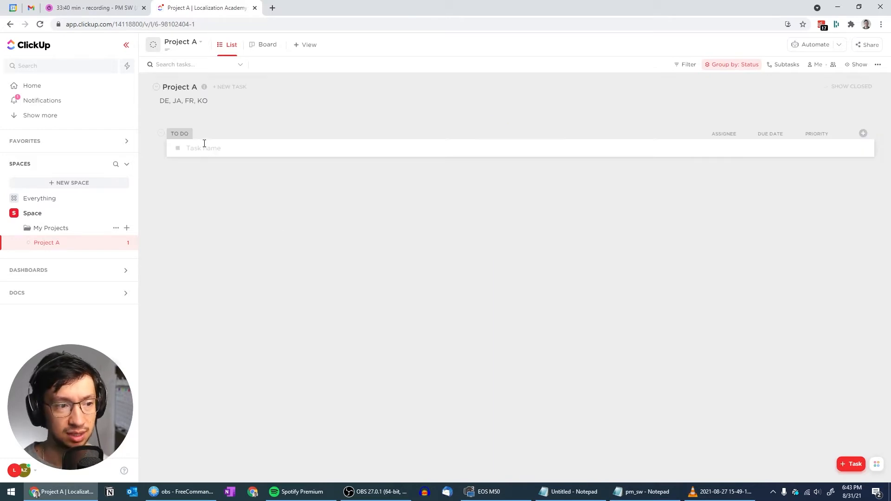
Create a task named "Translation - 30k" under TO DO in the Project A list.
left_click(204, 145)
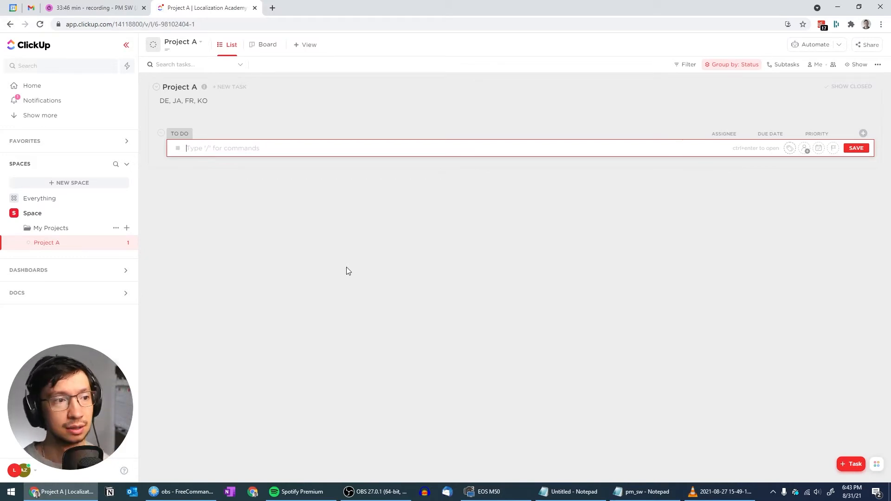
type("Tra")
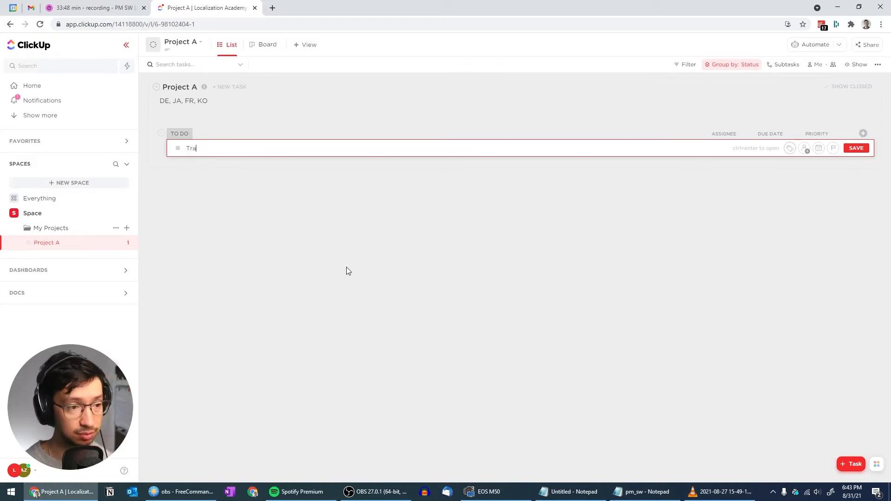
type("nslation - 30k")
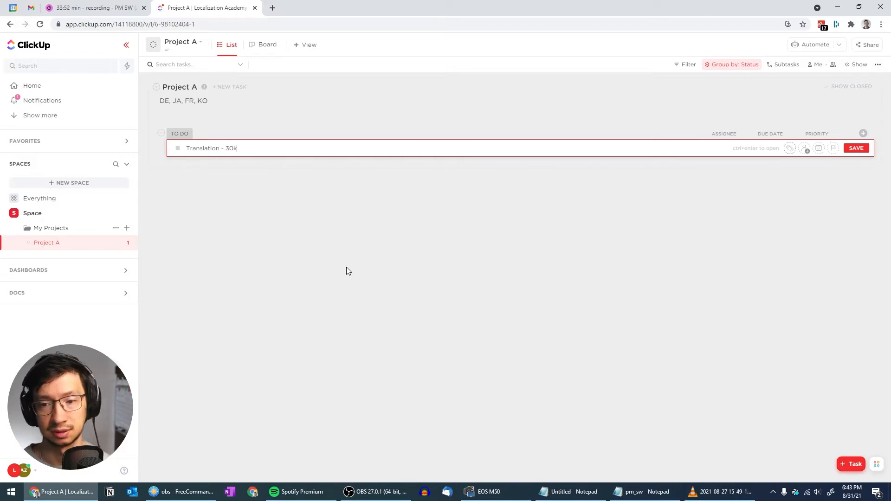
key("Return")
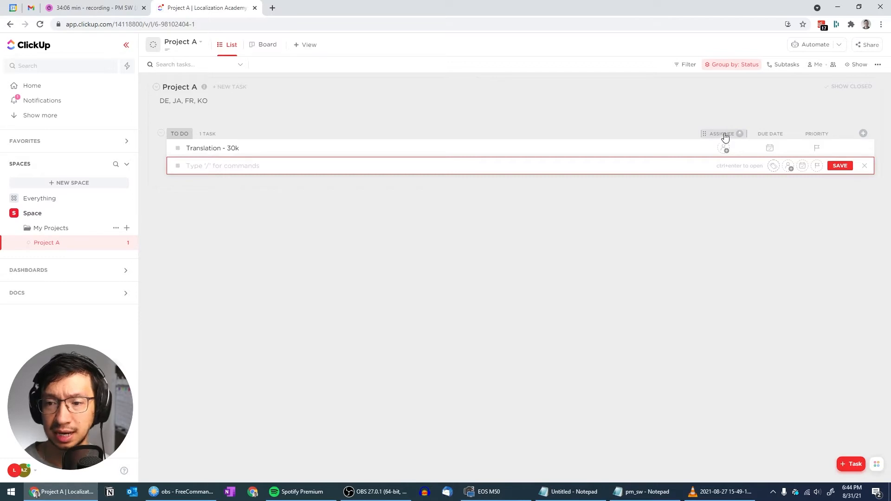
Add a Start date column to the Project A task list and place it between Assignee and Due date.
left_click(863, 134)
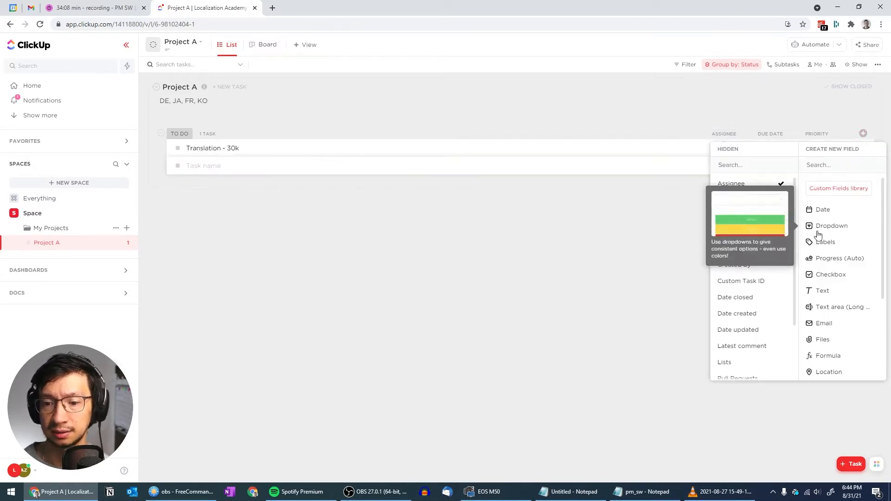
scroll(770, 250, "down", 2)
left_click(736, 324)
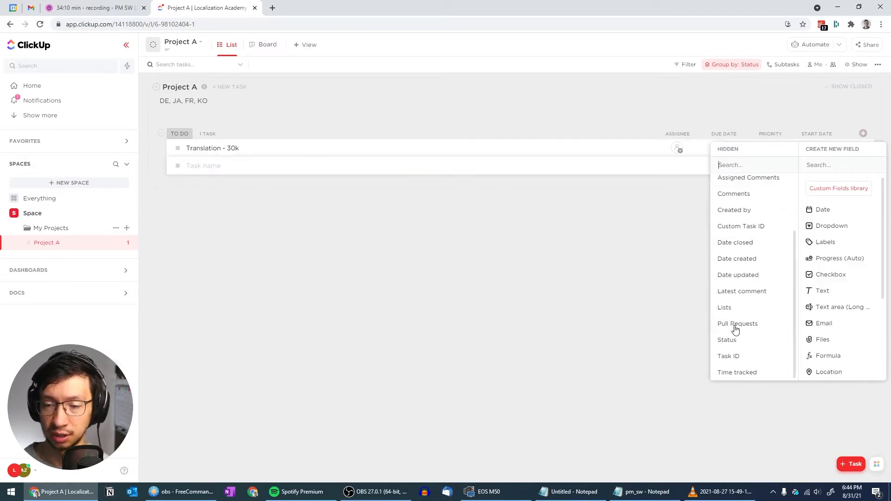
left_click(801, 108)
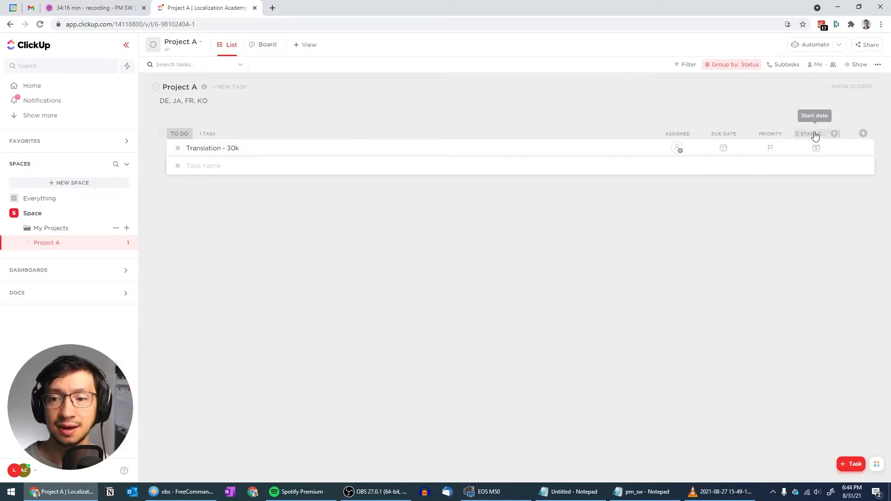
left_click_drag(815, 135, 720, 130)
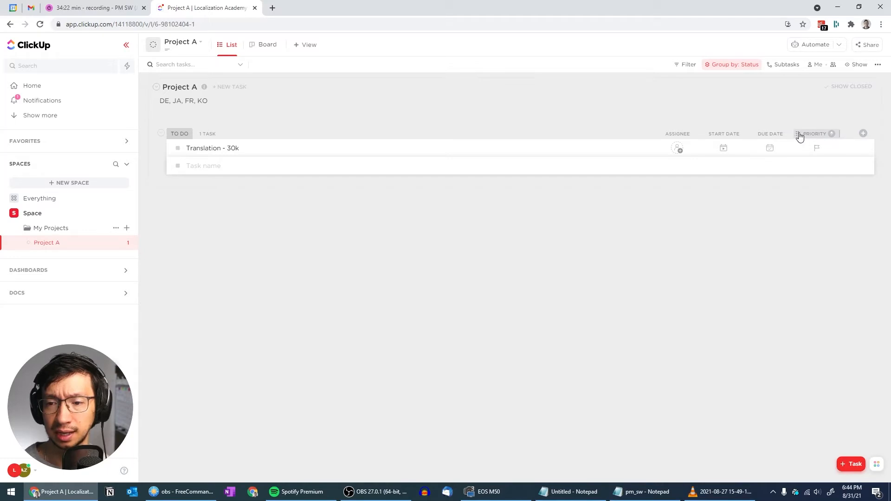
Hide the Priority column in the Project A task list and add a Status column after Due date.
left_click(810, 135)
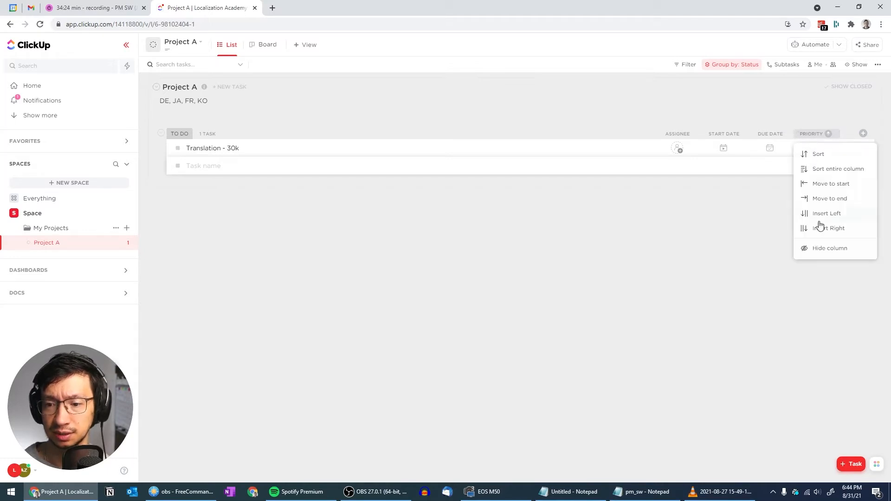
left_click(820, 249)
left_click(863, 134)
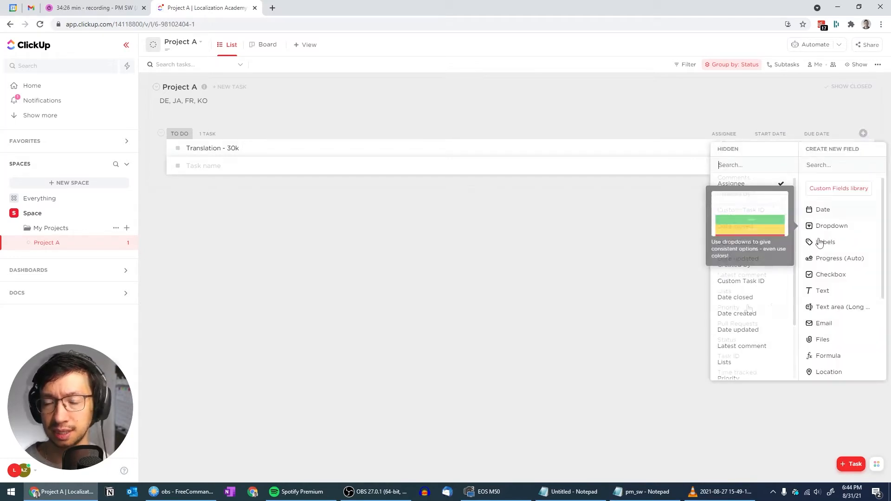
scroll(750, 278, "down", 3)
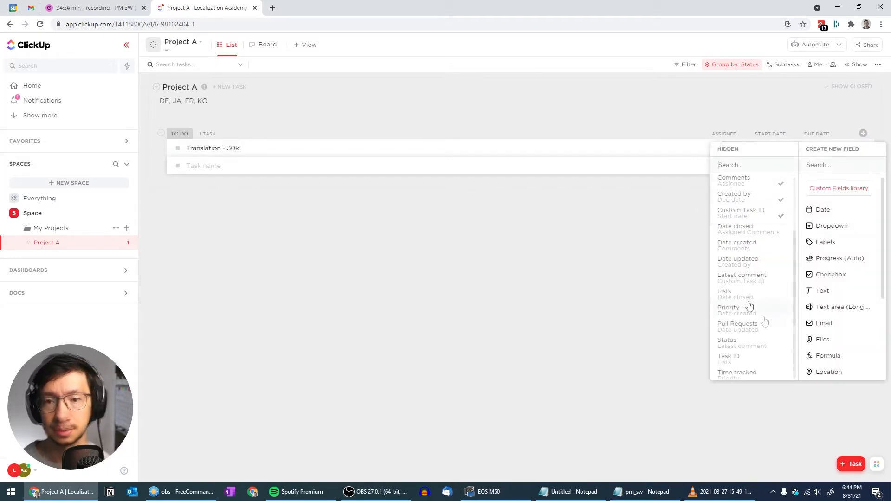
left_click(747, 342)
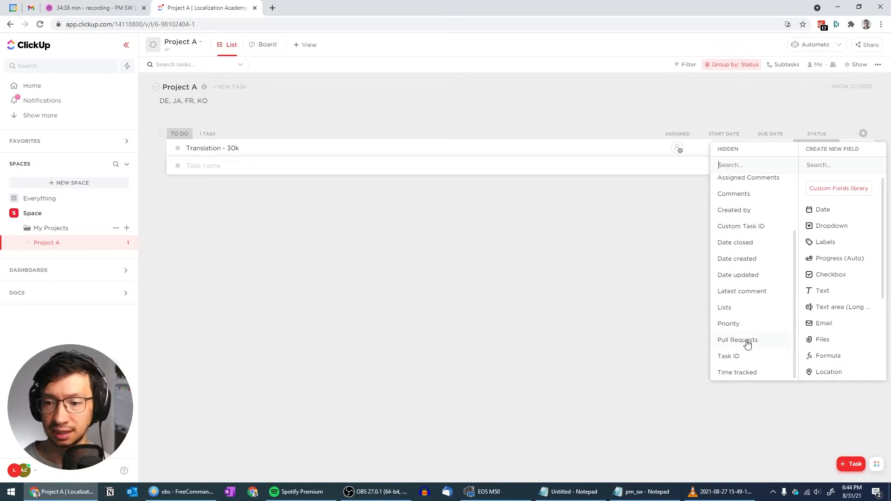
left_click(625, 247)
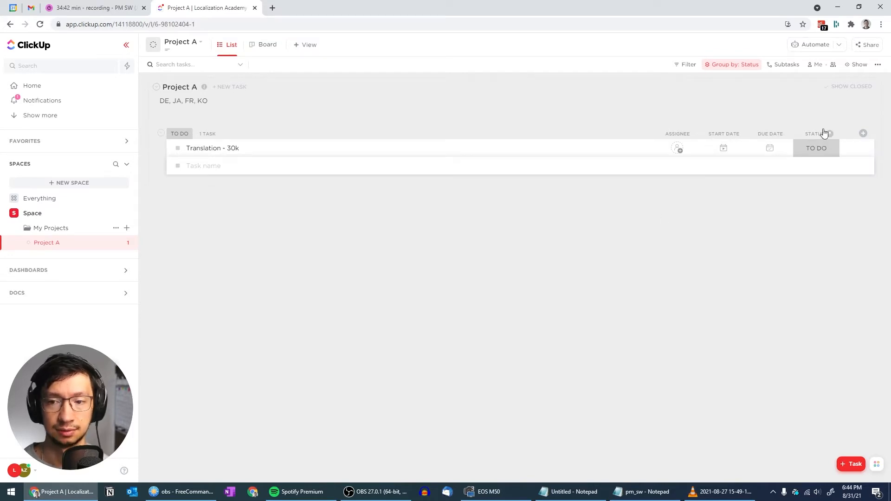
left_click(816, 149)
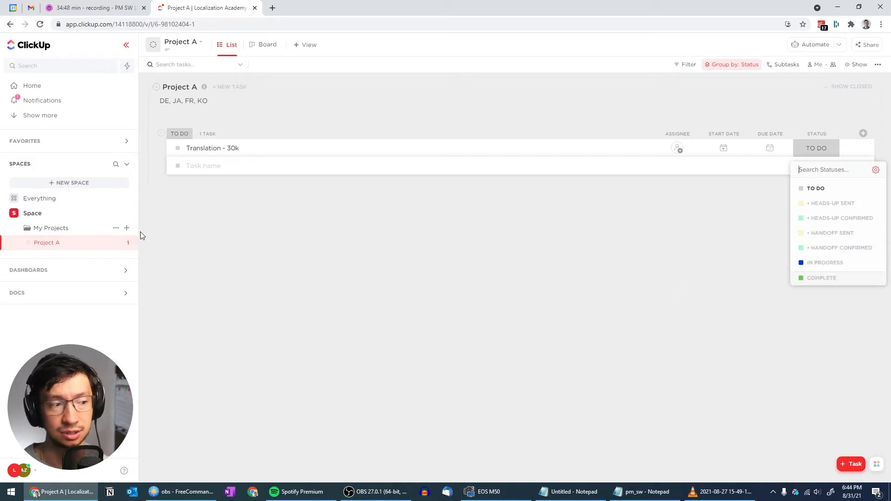
left_click(356, 241)
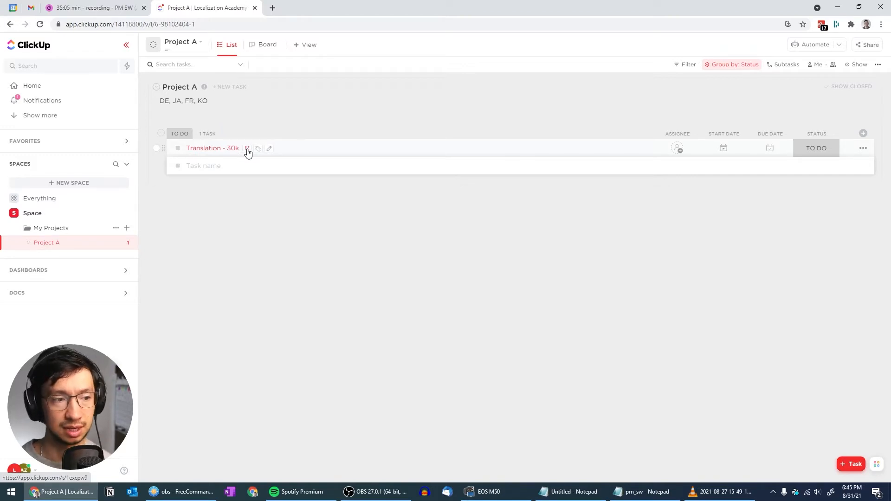
Add the subtasks "DE Translation", "JA Translation", "FR Translation" and "KO Translation" under the Translation - 30k task.
left_click(248, 149)
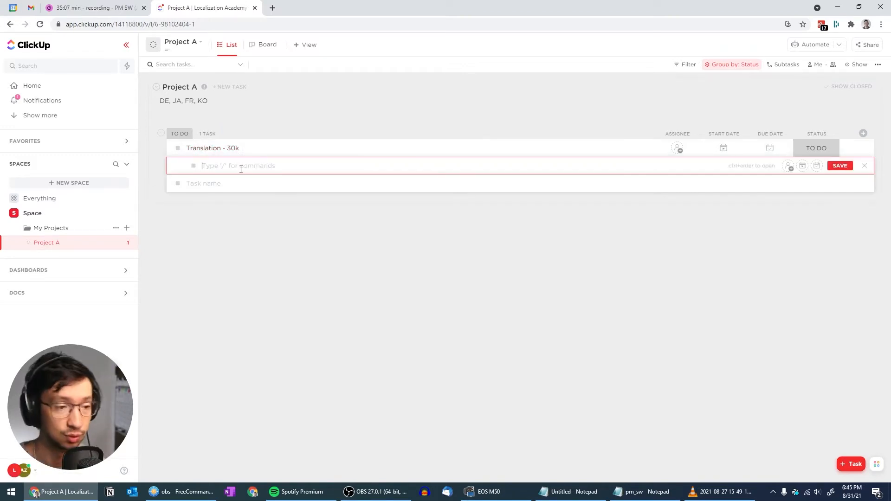
type("DE ")
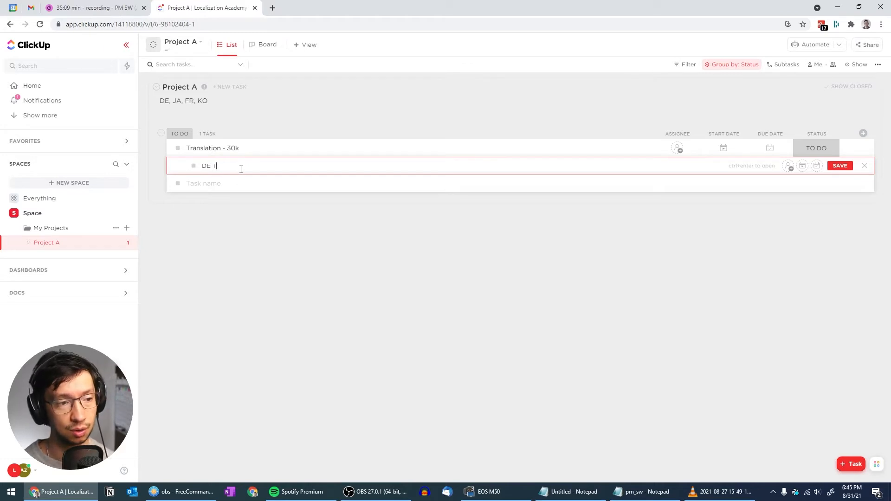
type("Translation")
key("Return")
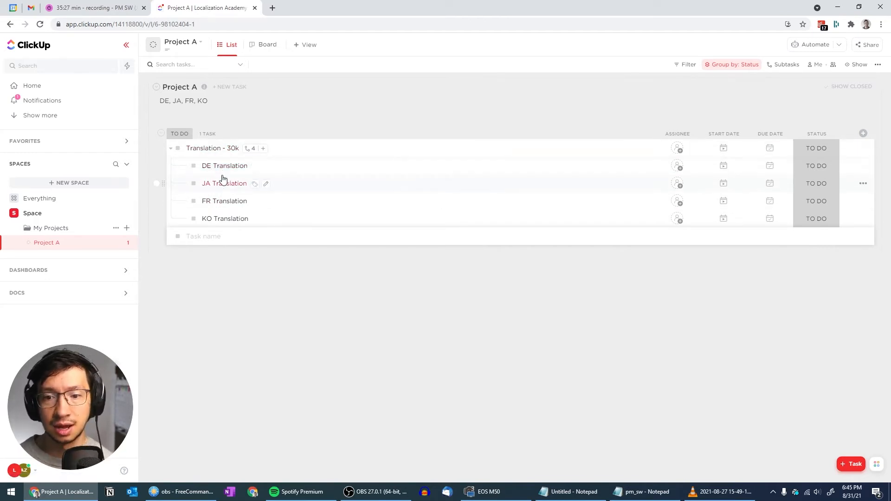
Set the DE Translation and JA Translation subtasks to HEADS-UP CONFIRMED and FR Translation to HEADS-UP SENT.
left_click(816, 166)
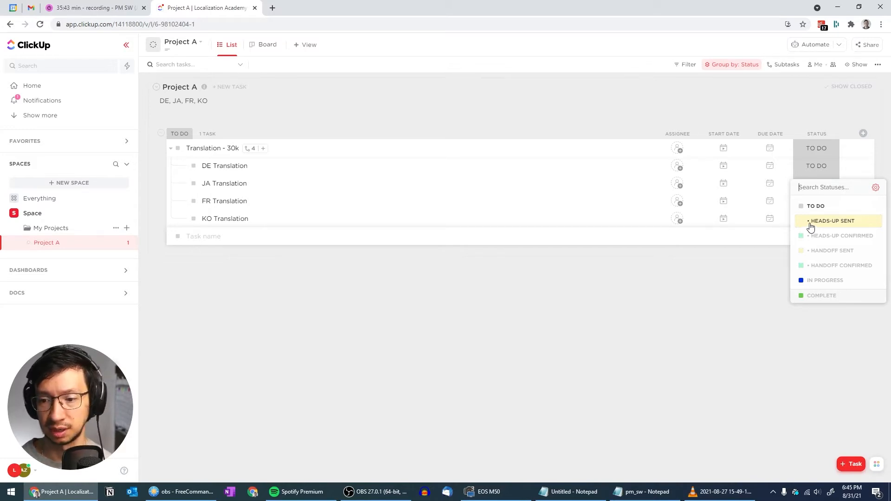
left_click(837, 236)
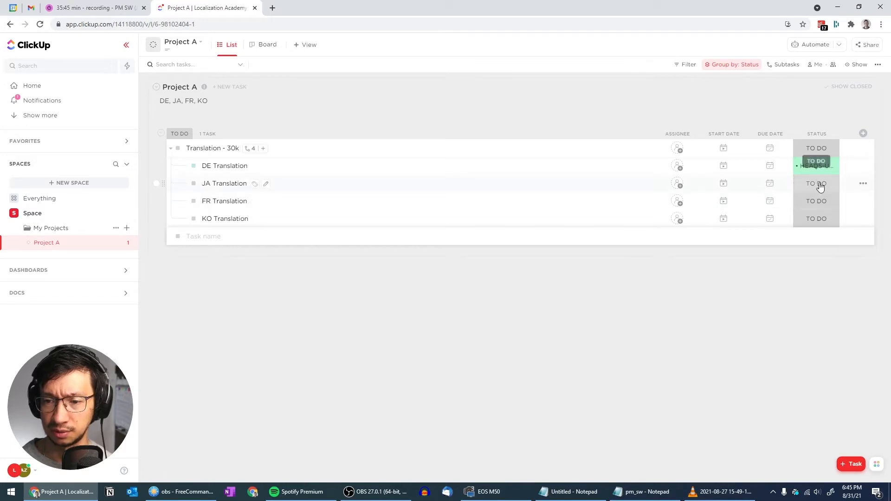
left_click(820, 186)
left_click(820, 251)
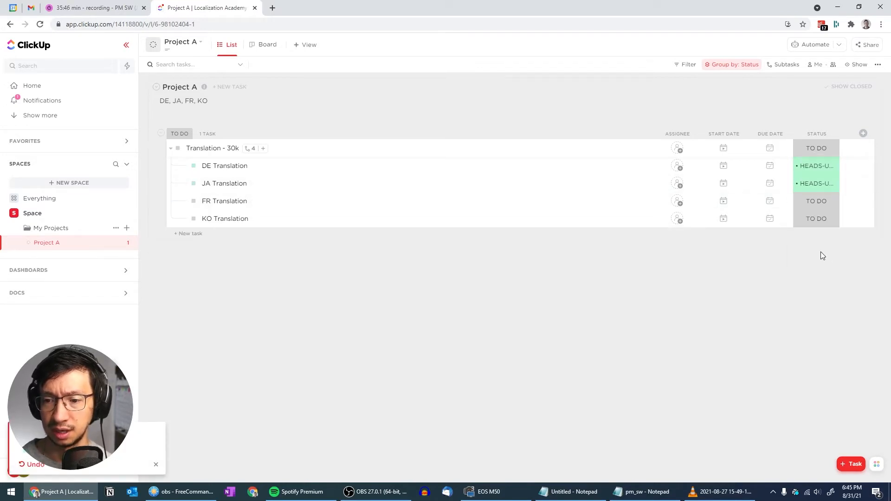
left_click(816, 203)
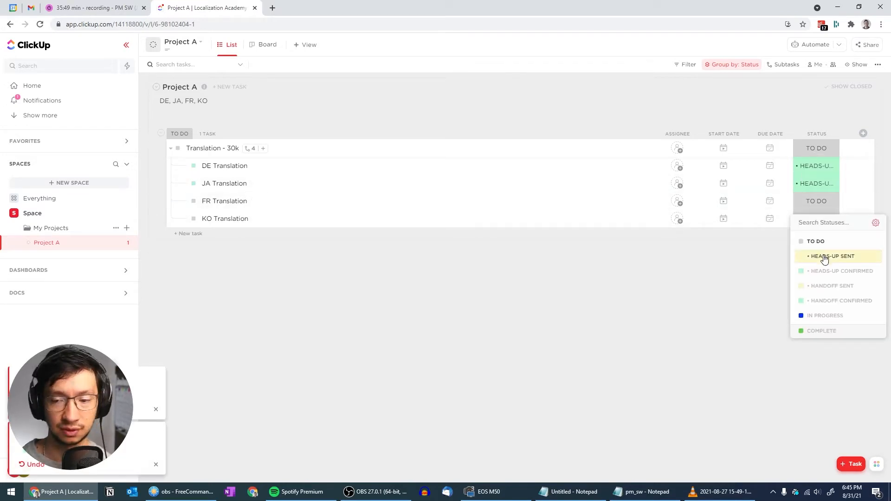
left_click(824, 258)
Set the KO Translation subtask to HANDOFF SENT and the parent Translation - 30k task to IN PROGRESS.
left_click(812, 221)
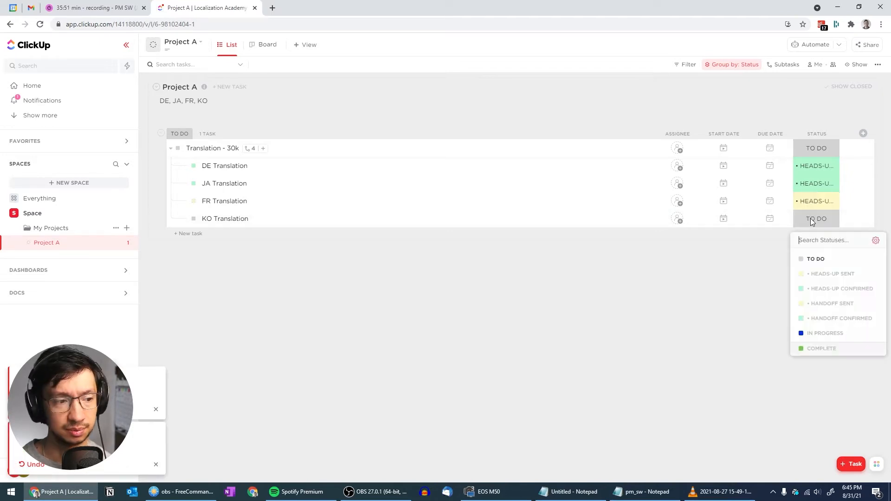
left_click(829, 305)
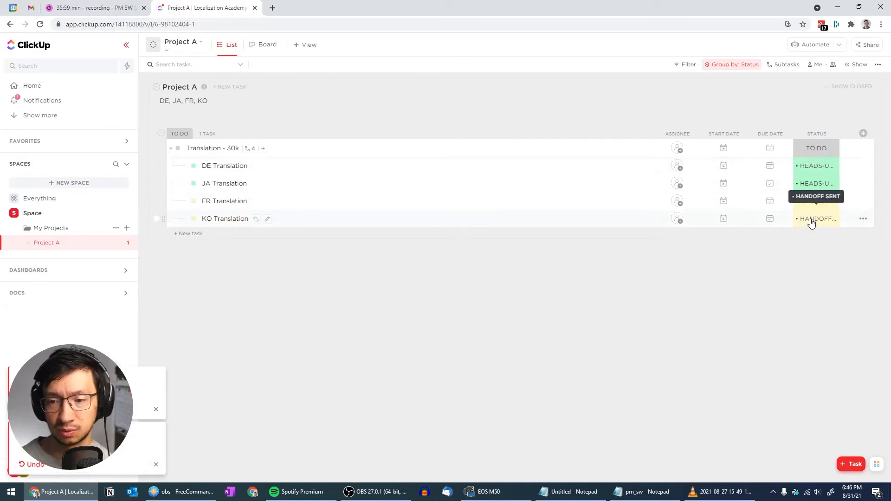
left_click(814, 149)
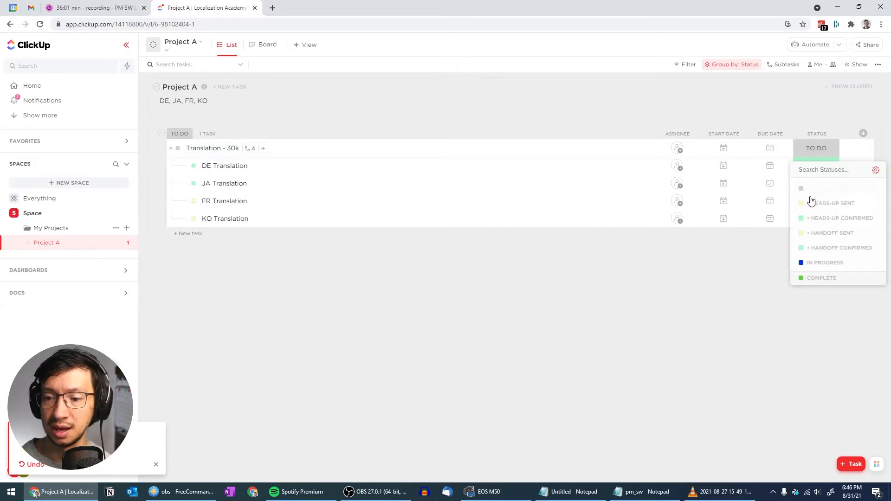
left_click(824, 263)
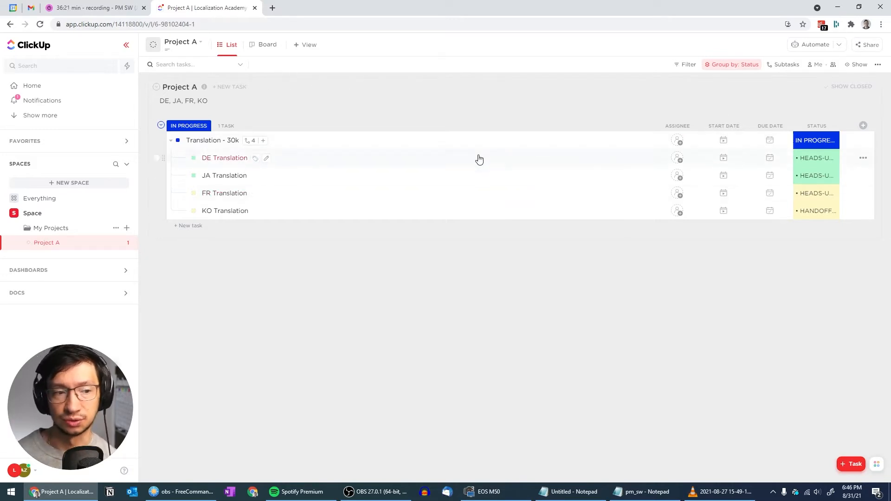
Schedule the parent Translation - 30k task with a start date of September 6, 2021 and a due date of September 24, 2021.
left_click(722, 141)
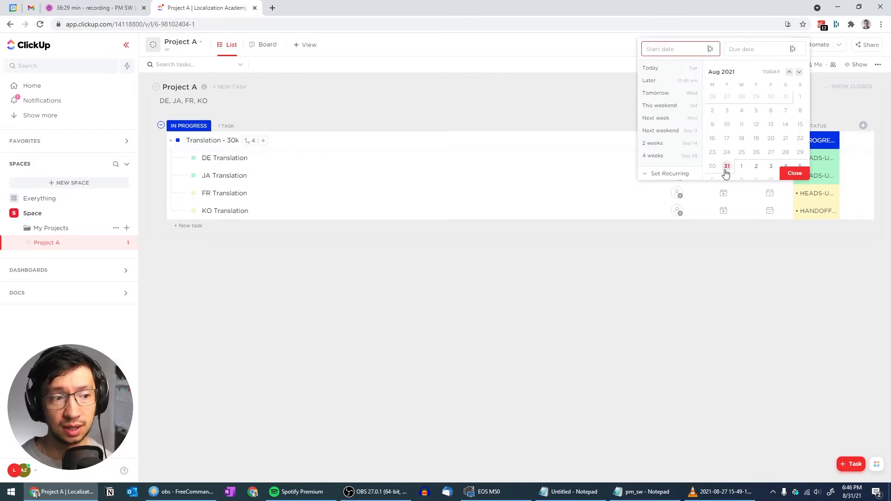
left_click(800, 75)
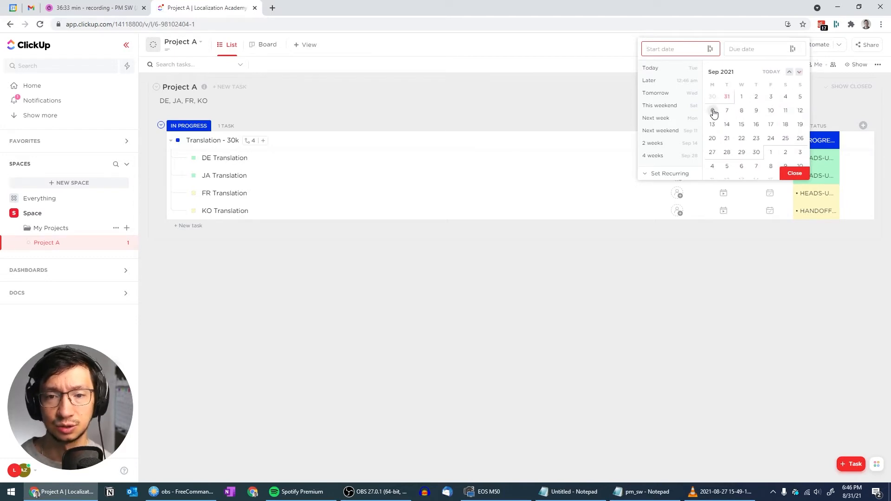
left_click(712, 112)
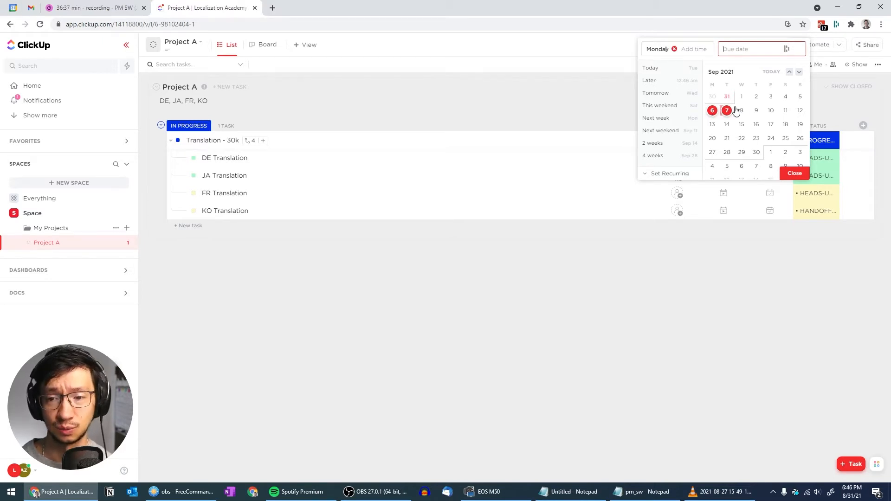
left_click(770, 139)
left_click(791, 174)
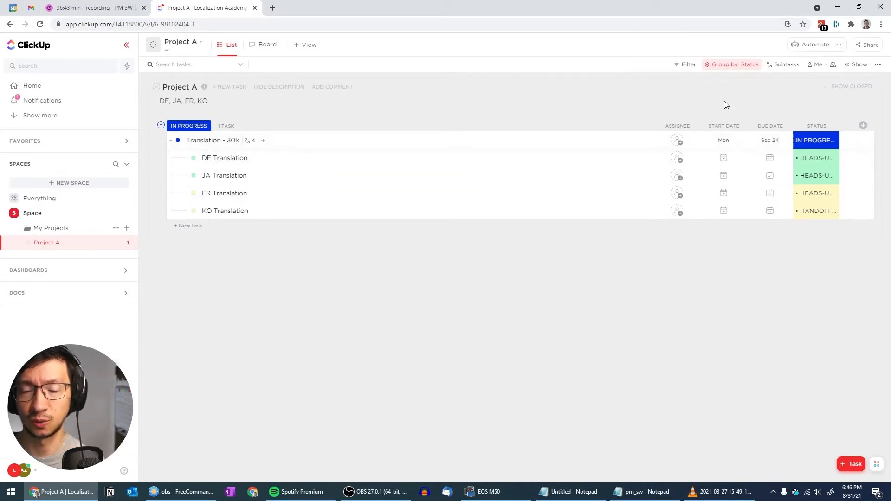
left_click(723, 143)
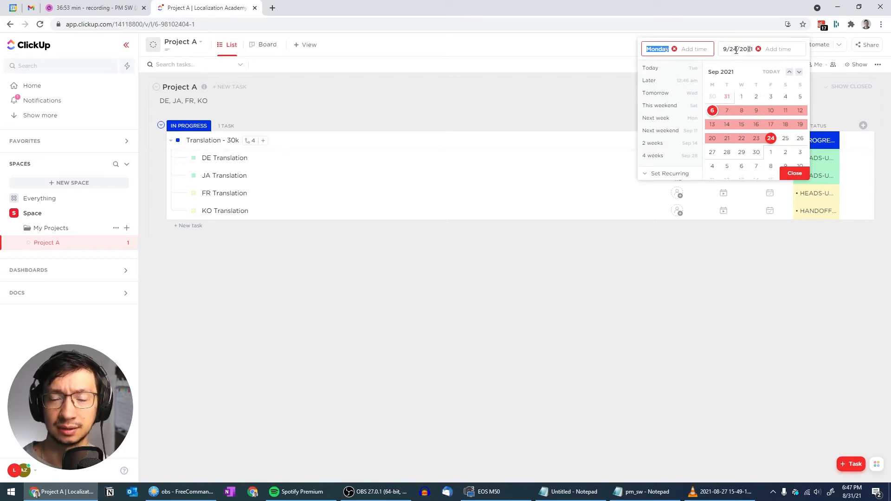
left_click(596, 106)
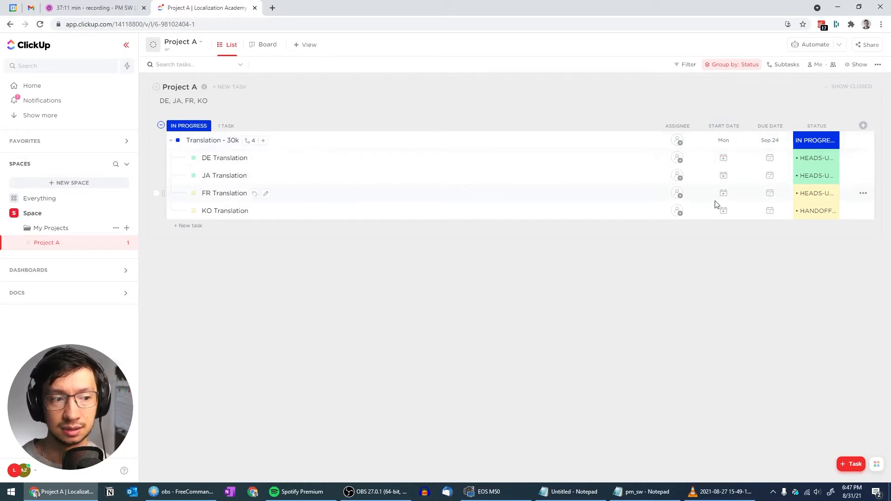
Schedule the DE Translation subtask to start September 6, 2021 and be due September 24, 2021.
left_click(725, 162)
left_click(798, 71)
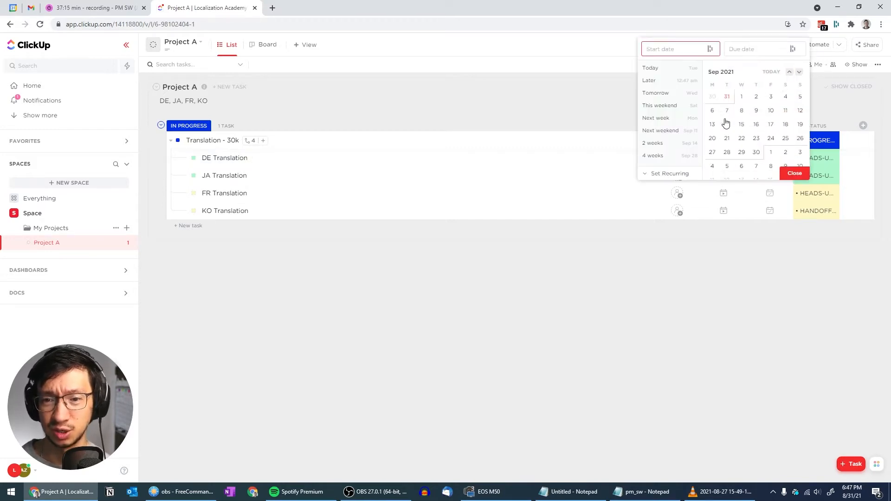
left_click(711, 110)
left_click(770, 138)
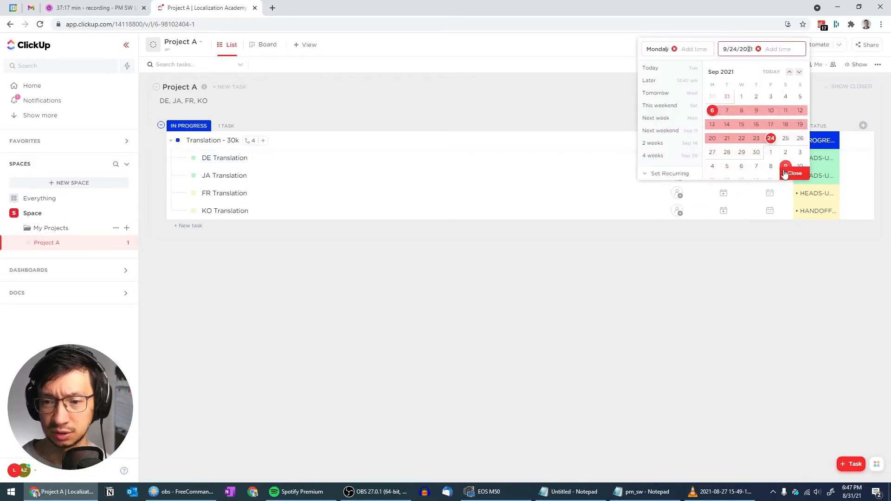
left_click(794, 173)
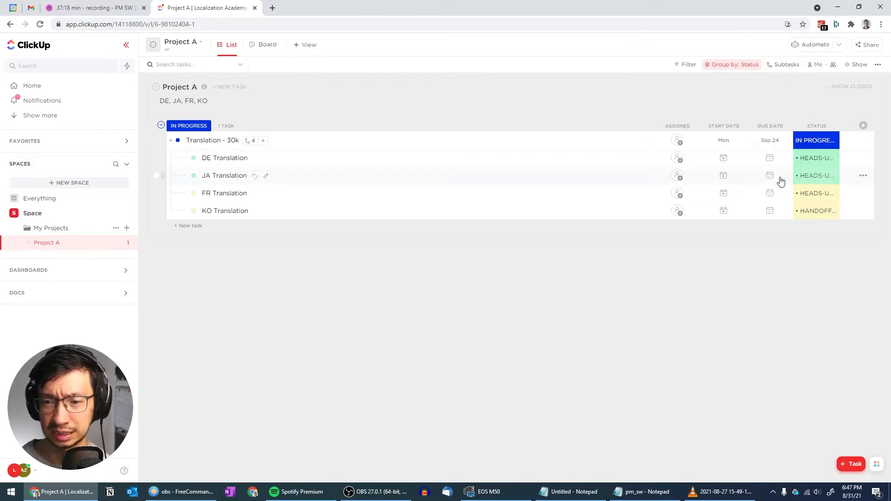
Schedule the JA Translation subtask to start September 6, 2021 and be due September 24, 2021.
left_click(723, 176)
left_click(798, 72)
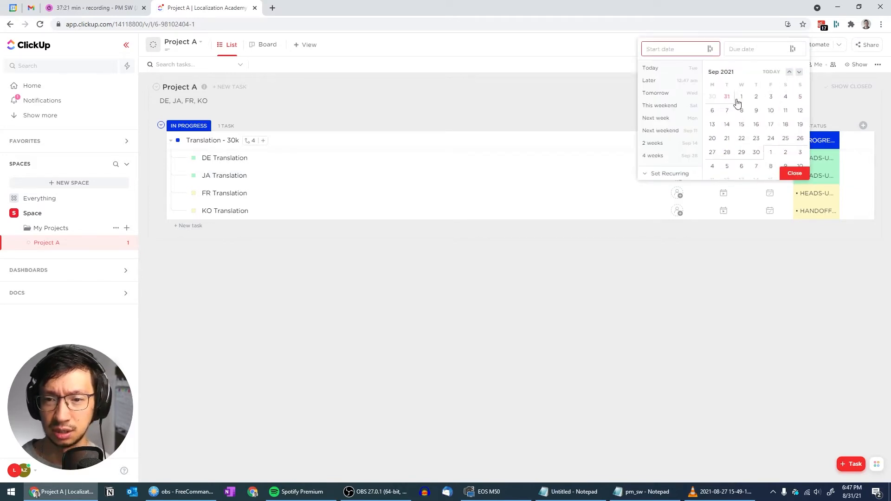
left_click(711, 110)
left_click(770, 138)
left_click(796, 175)
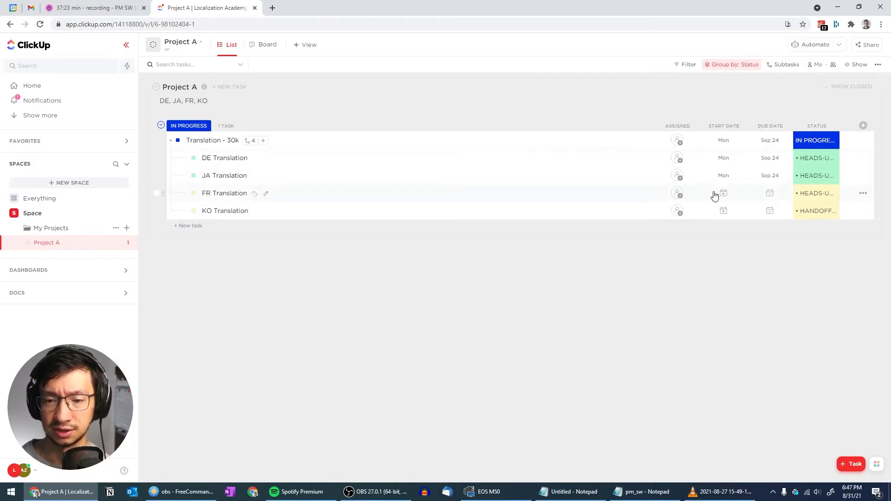
Schedule the FR Translation subtask to start September 6, 2021 and be due September 28, 2021.
left_click(723, 193)
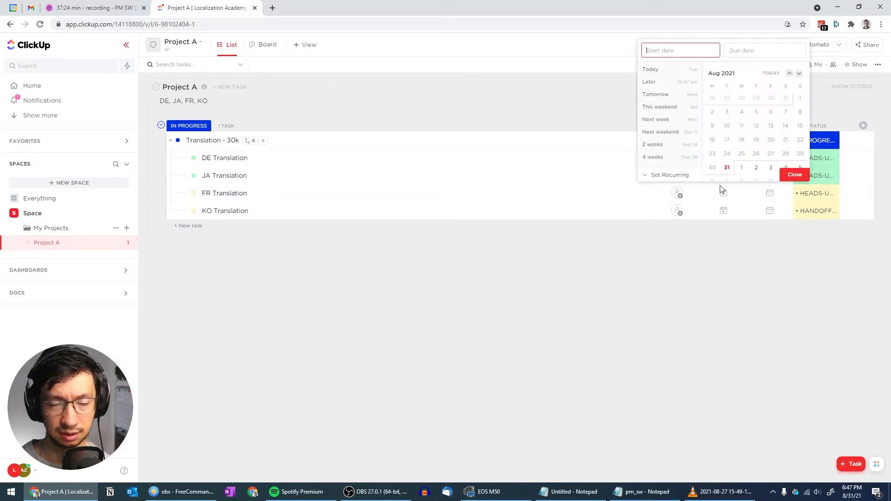
left_click(799, 73)
left_click(712, 112)
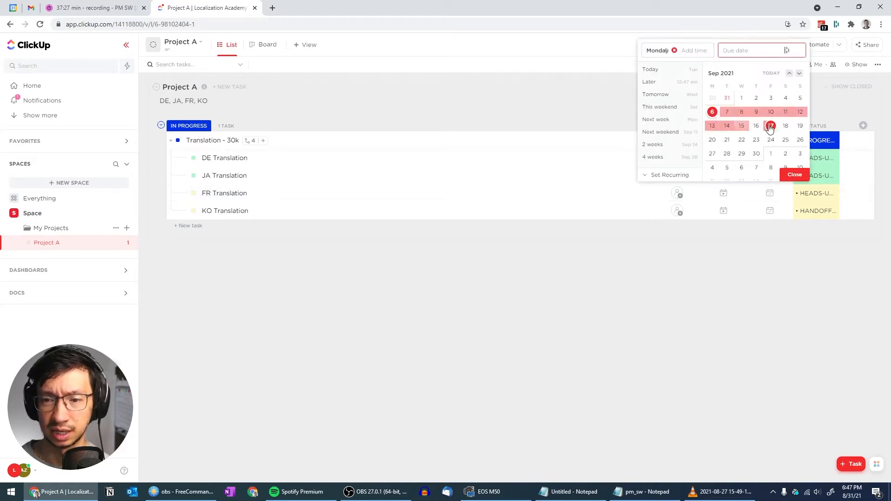
left_click(727, 153)
left_click(793, 175)
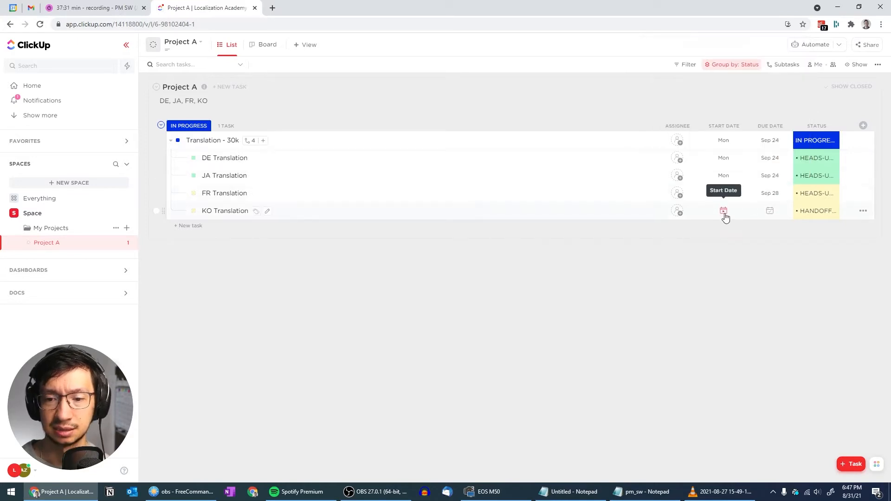
Schedule the KO Translation subtask to start September 6, 2021 and be due September 24, 2021.
left_click(724, 211)
left_click(799, 91)
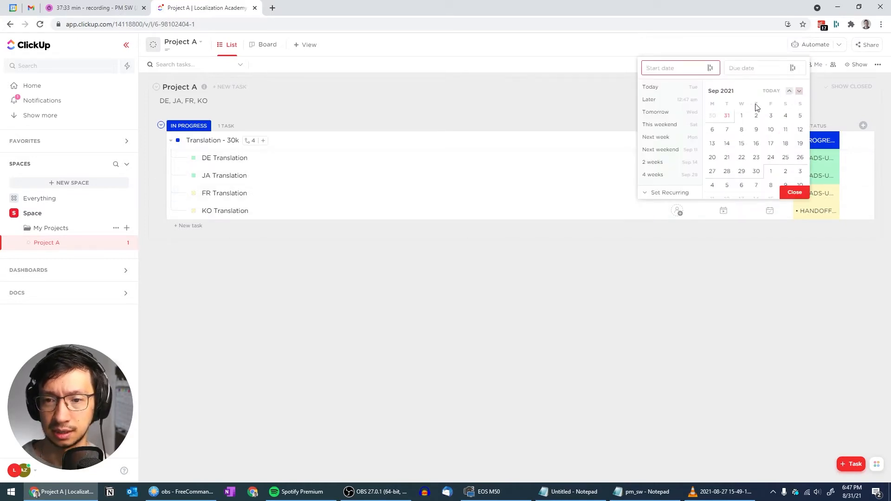
left_click(712, 129)
left_click(770, 158)
left_click(794, 192)
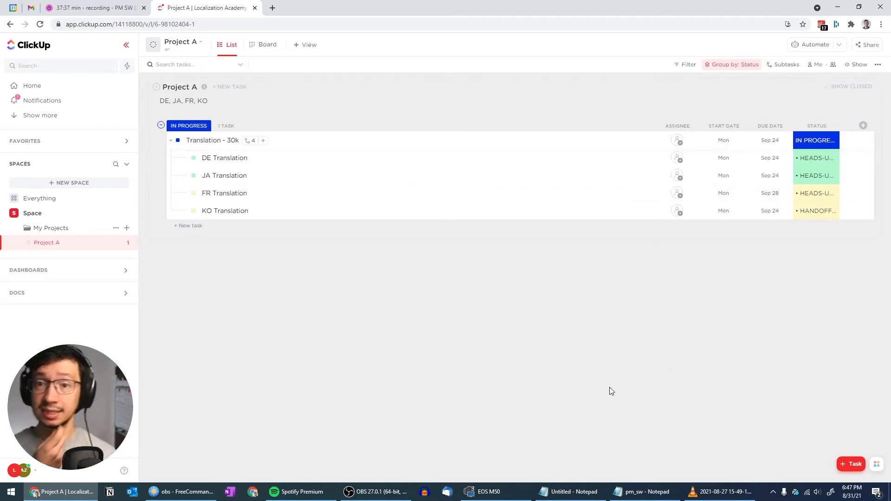
Assign the Translation - 30k task to Me, and its DE, JA and FR subtasks to the members with initials C, A and F respectively.
left_click(677, 142)
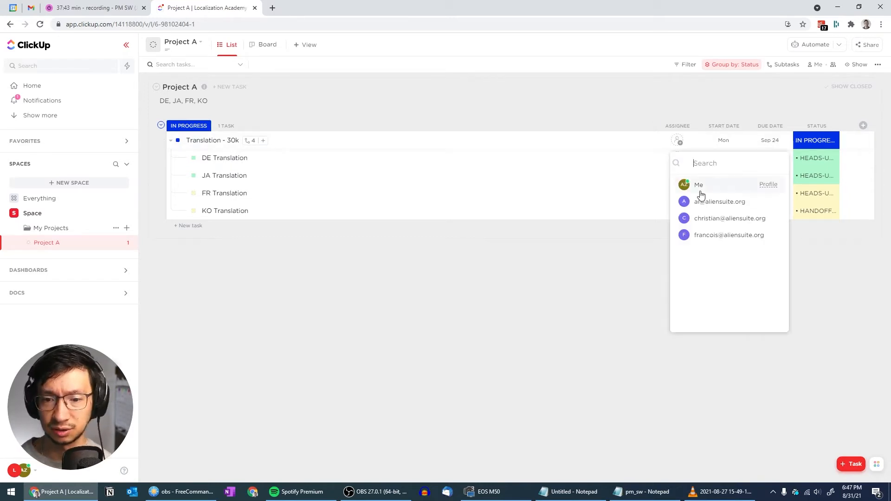
left_click(702, 188)
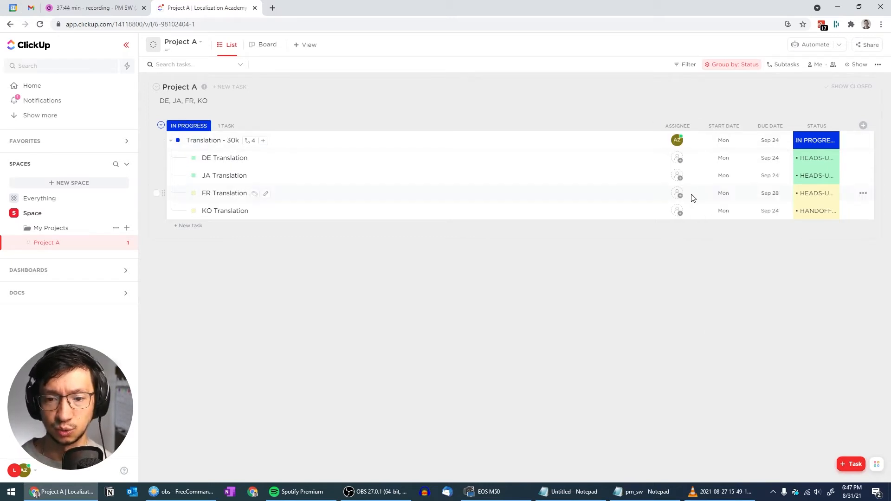
left_click(676, 158)
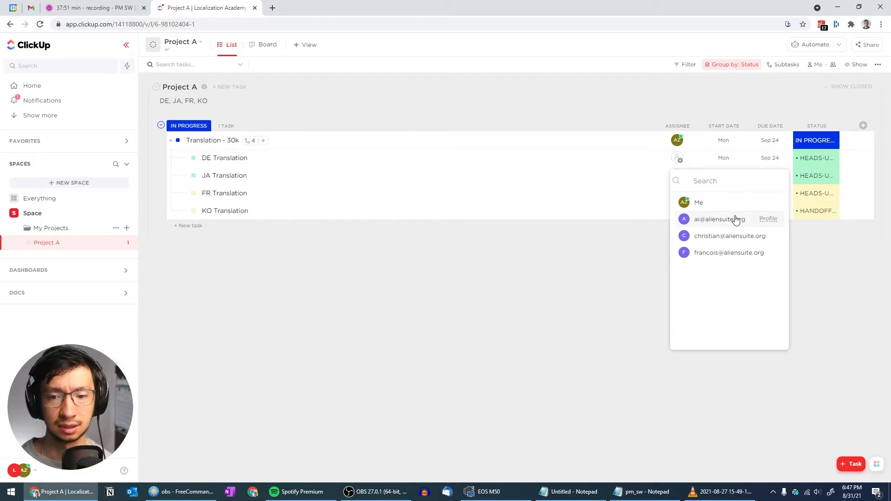
left_click(705, 239)
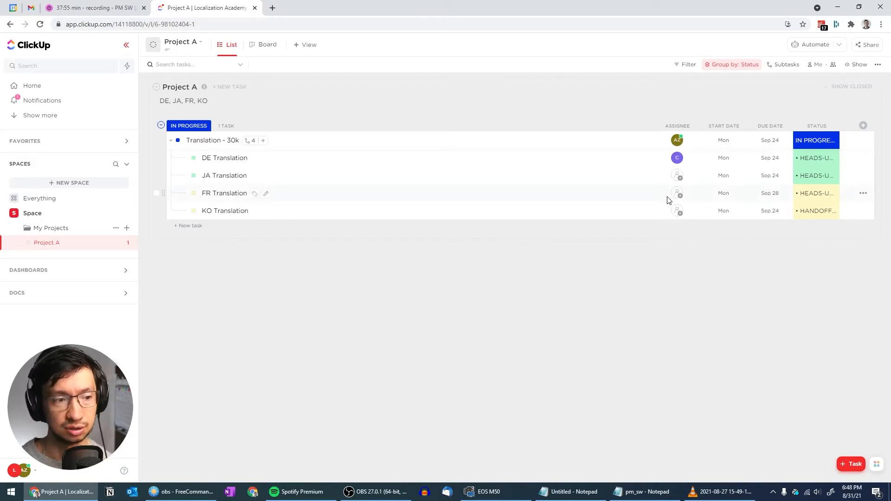
left_click(675, 180)
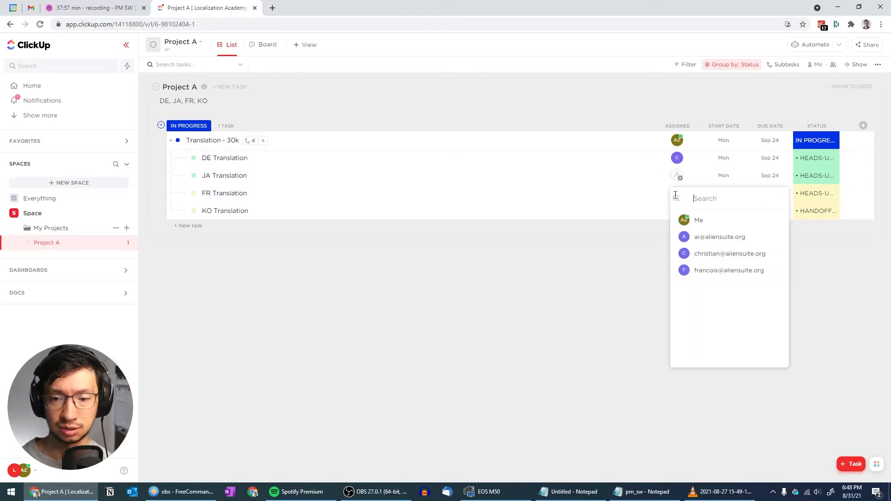
left_click(709, 237)
left_click(675, 195)
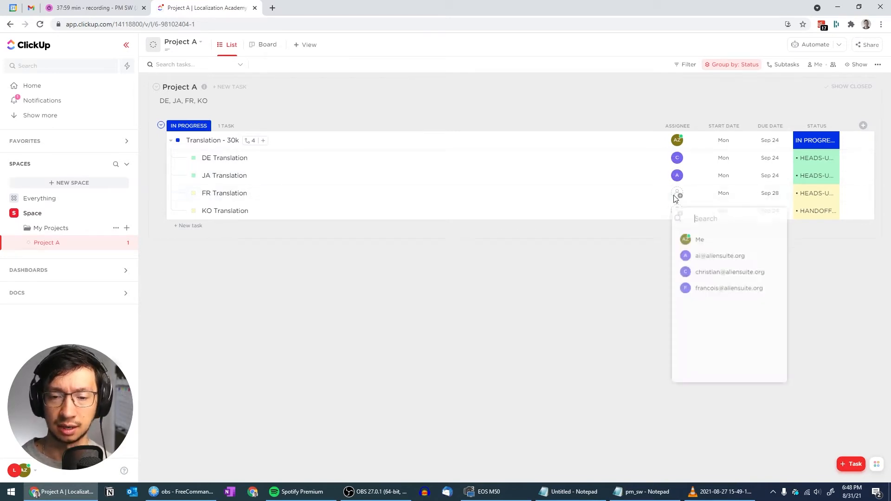
left_click(711, 289)
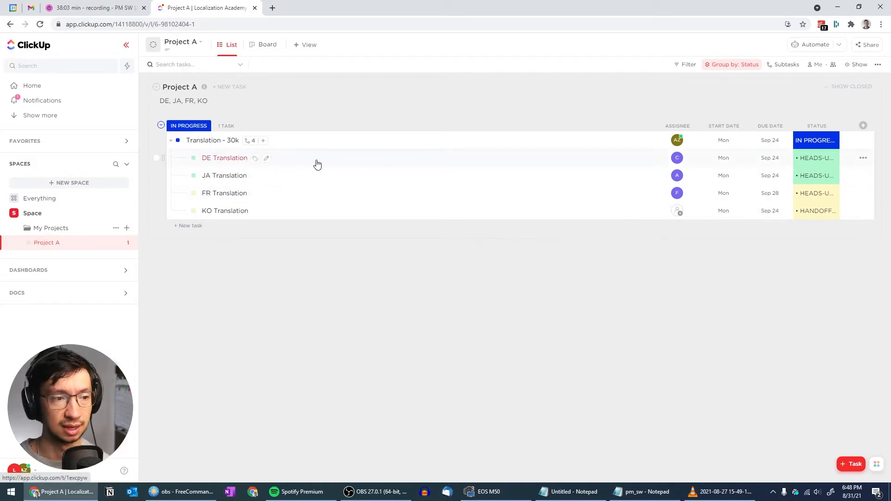
Post the comment "Hello, this is for you!" on the DE Translation subtask and return to the list.
left_click(224, 159)
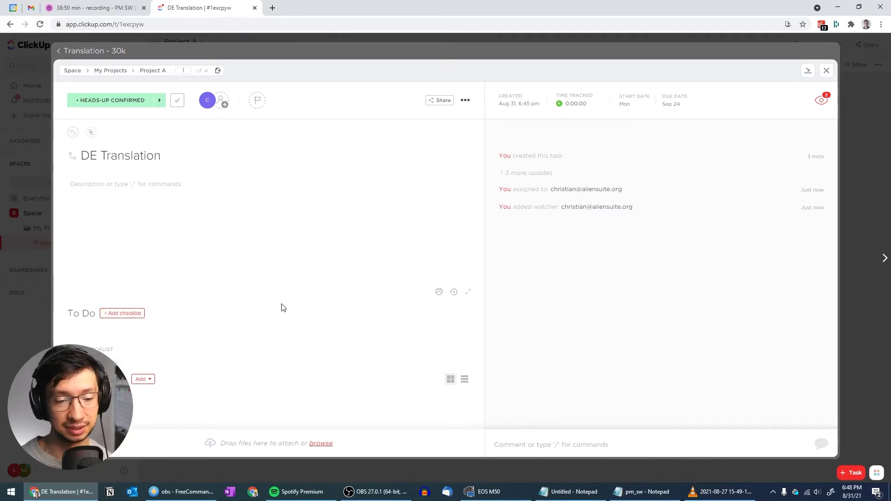
left_click(529, 443)
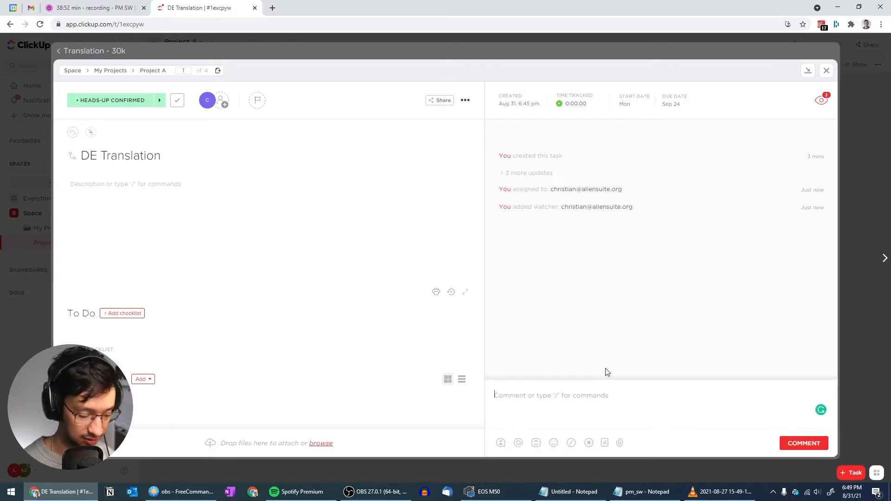
type("Hello, this is ")
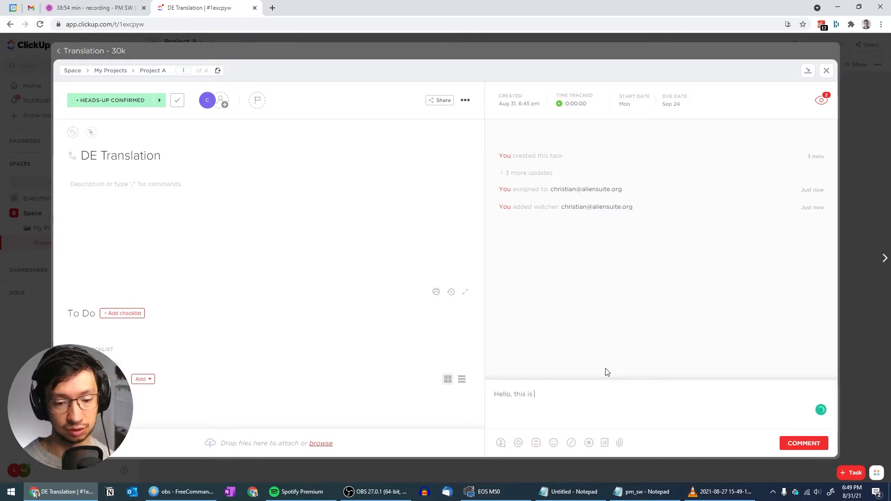
type("for you!")
key("Return")
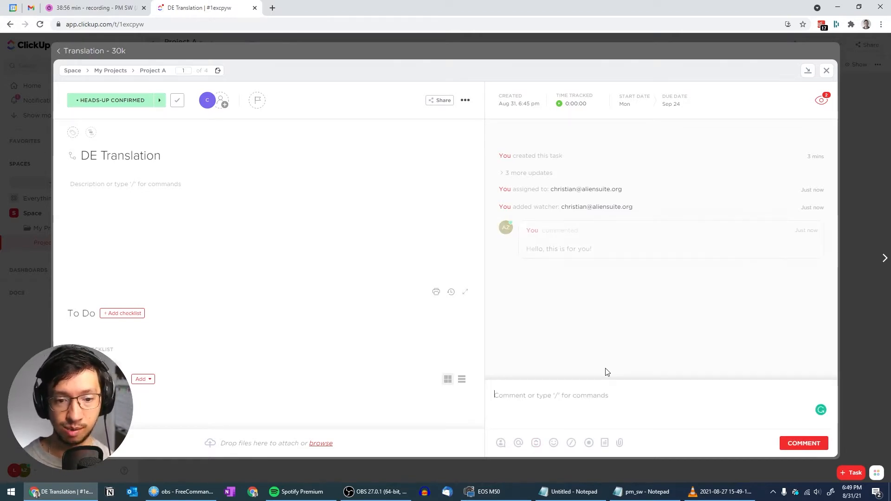
left_click(826, 70)
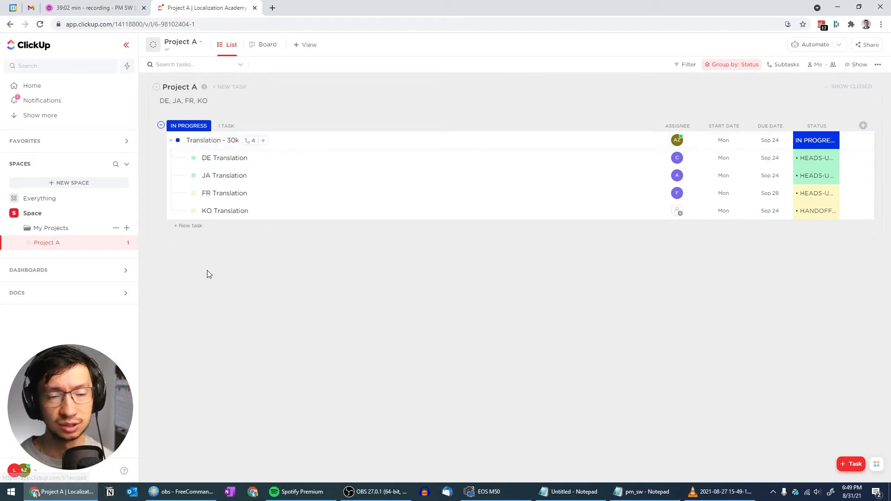
Add a new task named "Review - 40 hrs" to Project A and set its status to To Do.
left_click(191, 226)
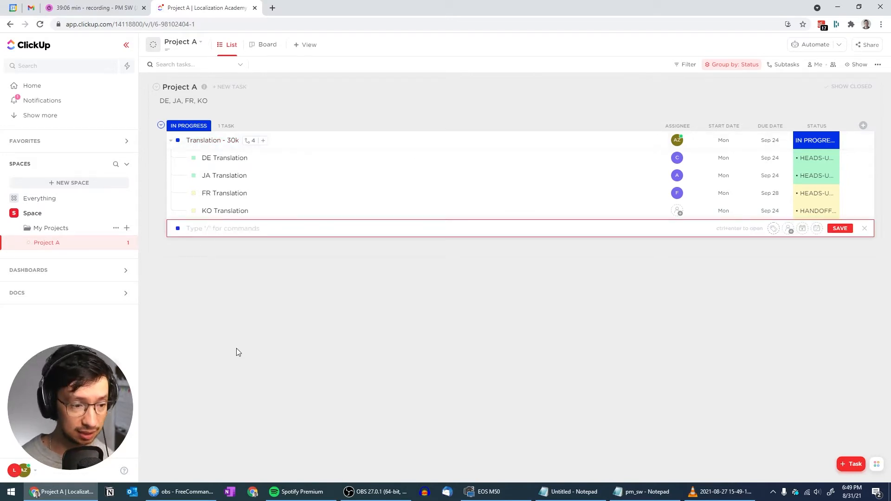
type("Review - ")
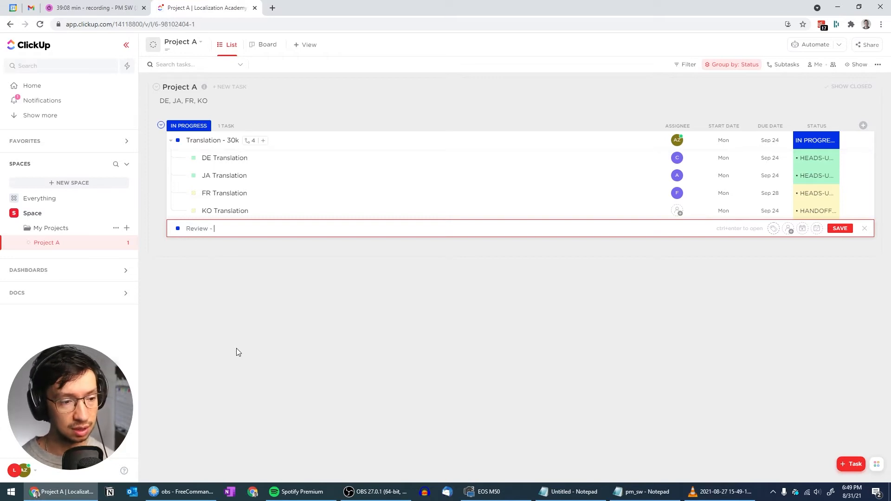
type("40 hrs")
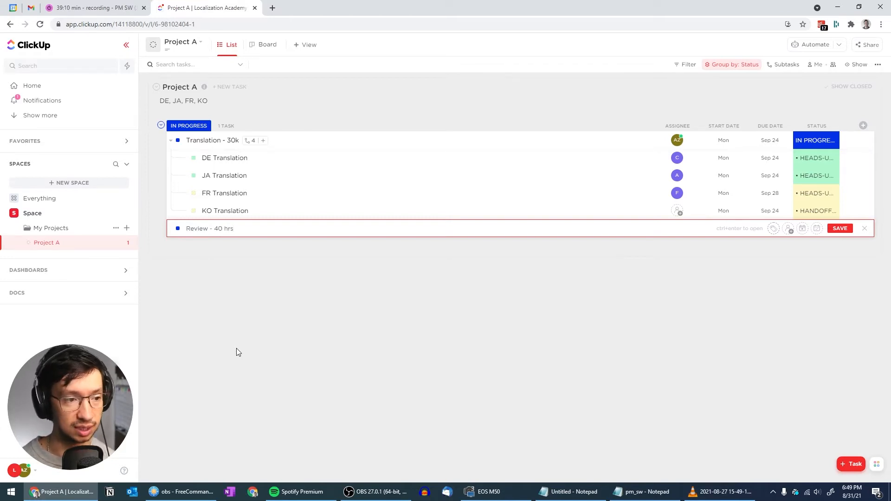
key("Return")
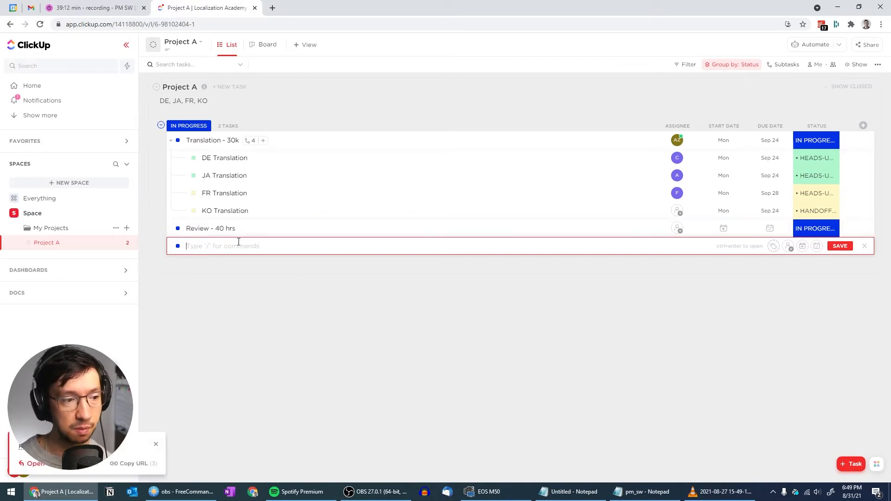
left_click(810, 232)
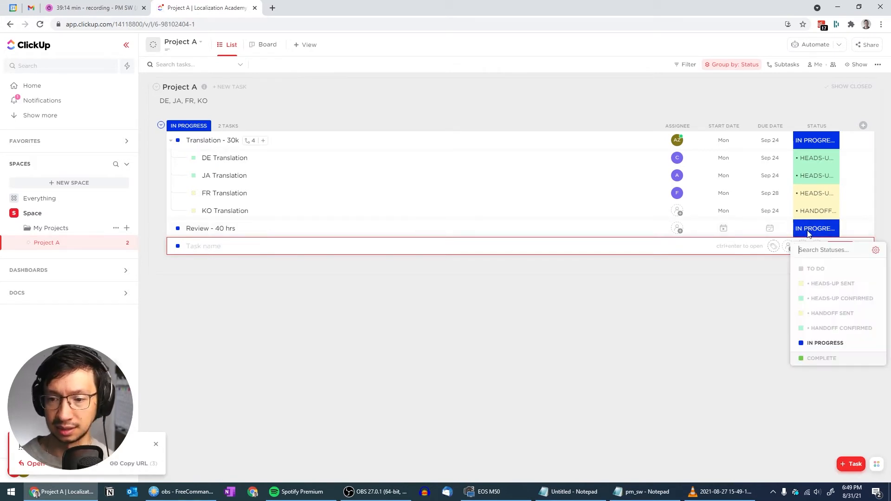
left_click(812, 272)
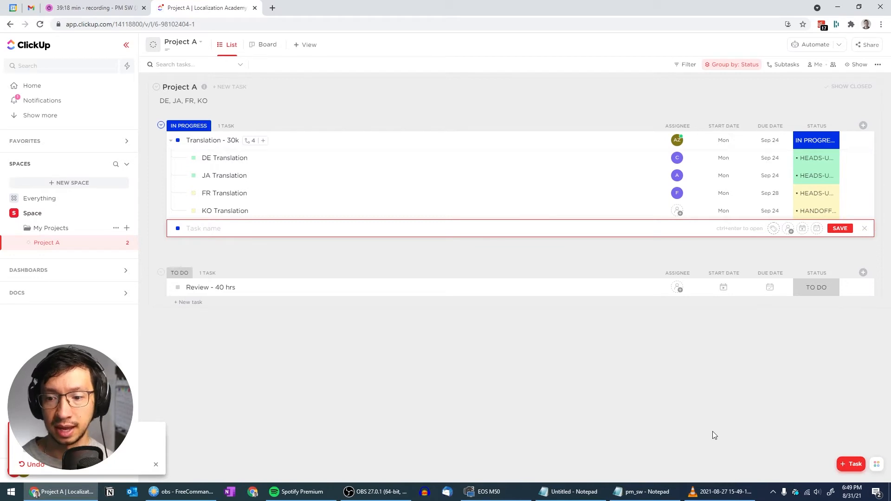
left_click(678, 392)
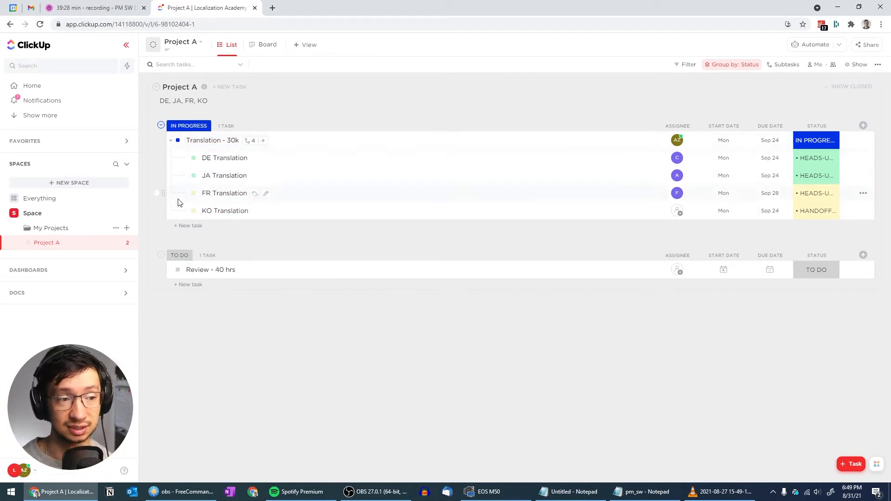
Set the Project A list's grouping to None.
left_click(726, 66)
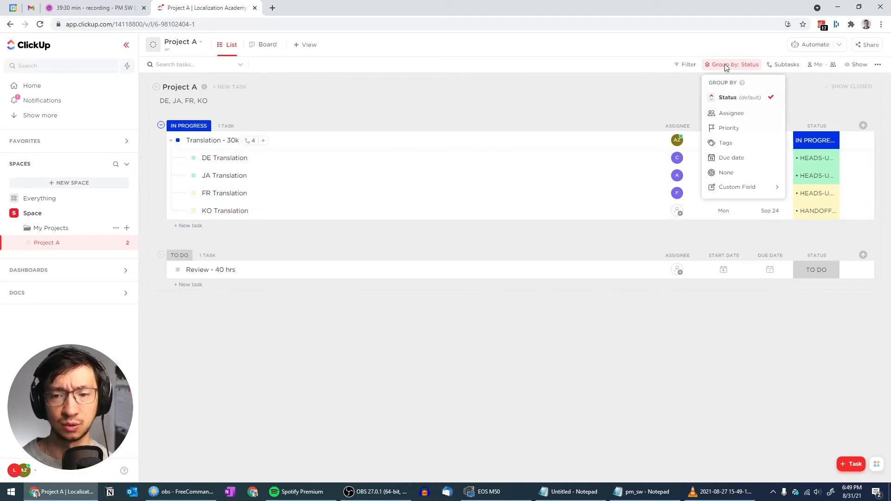
left_click(724, 172)
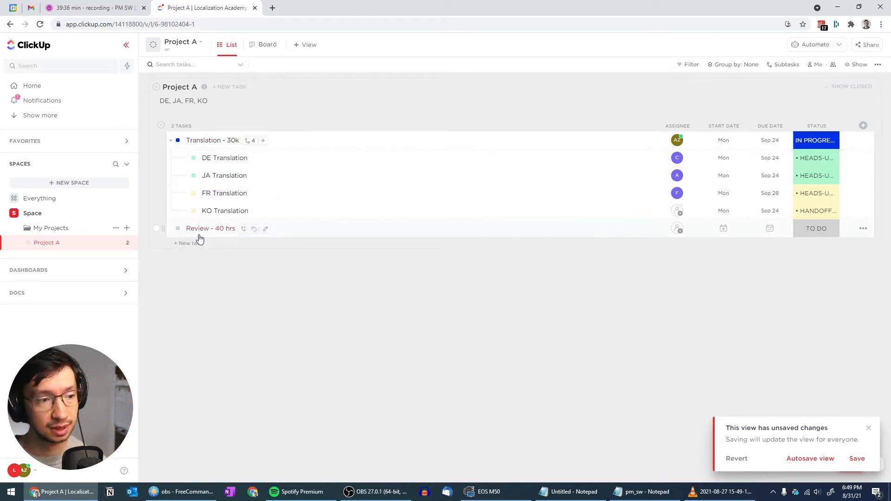
Add the subtasks DE Review, JA Review, FR Review and KO Review under Review - 40 hrs, and collapse that task.
left_click(244, 229)
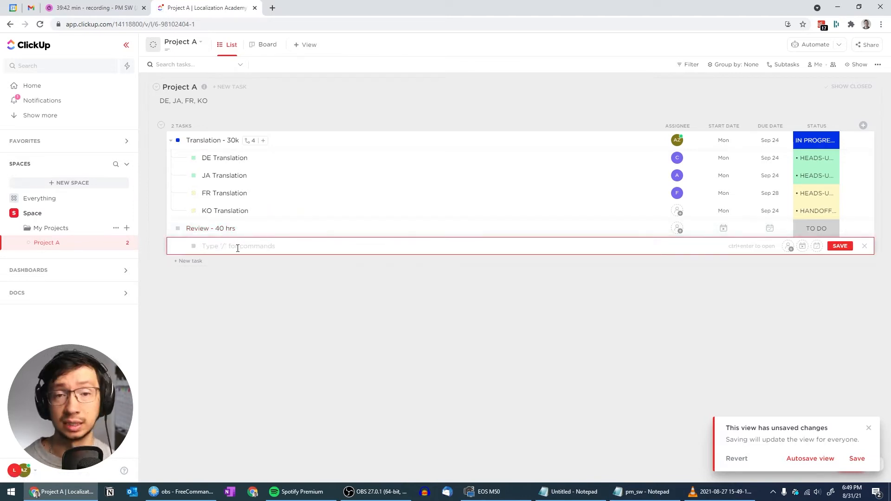
type("DE Review")
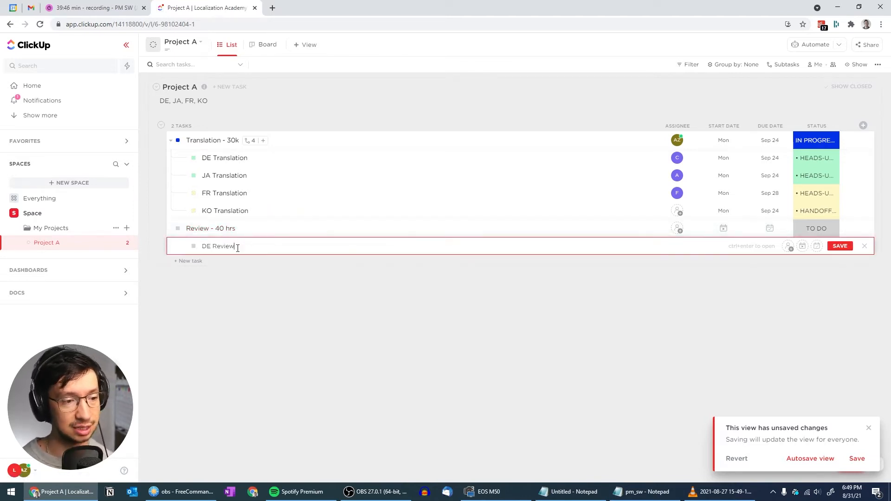
key("Return")
type("JA Review")
key("Return")
type("FR Review")
key("Return")
type("KO Review")
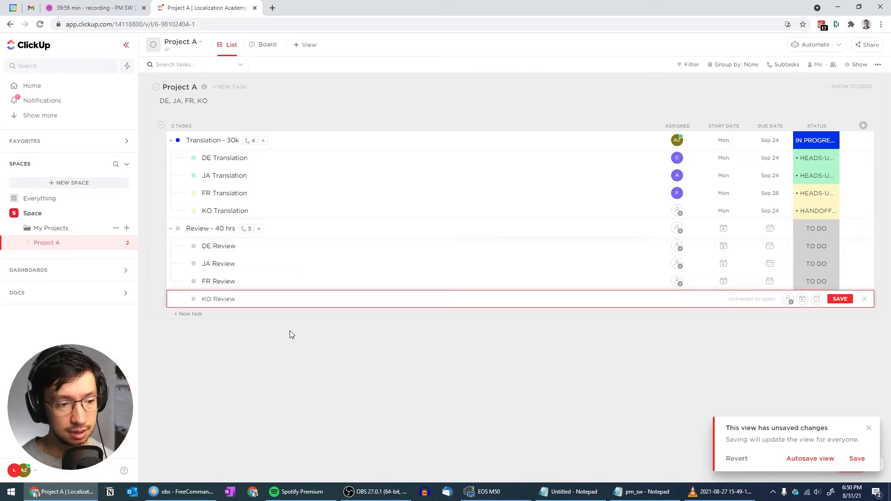
key("Return")
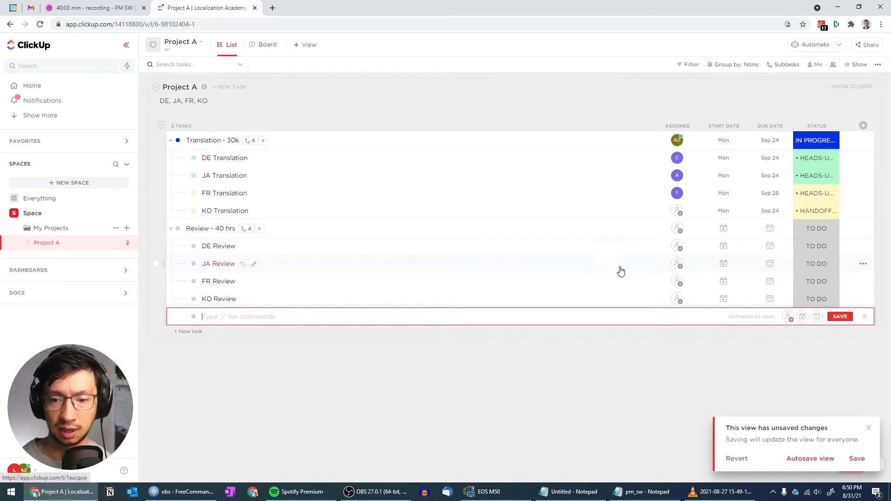
left_click(244, 233)
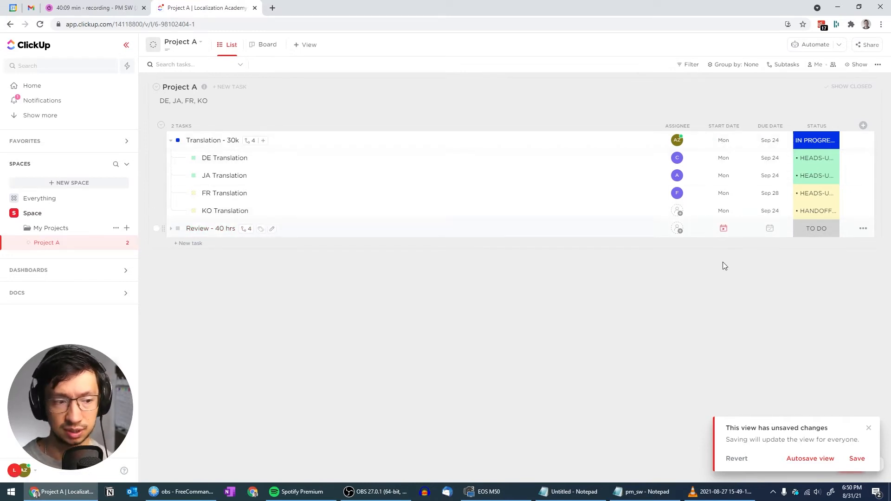
Schedule the Review - 40 hrs task to start September 27, 2021 and be due October 1, 2021.
left_click(723, 228)
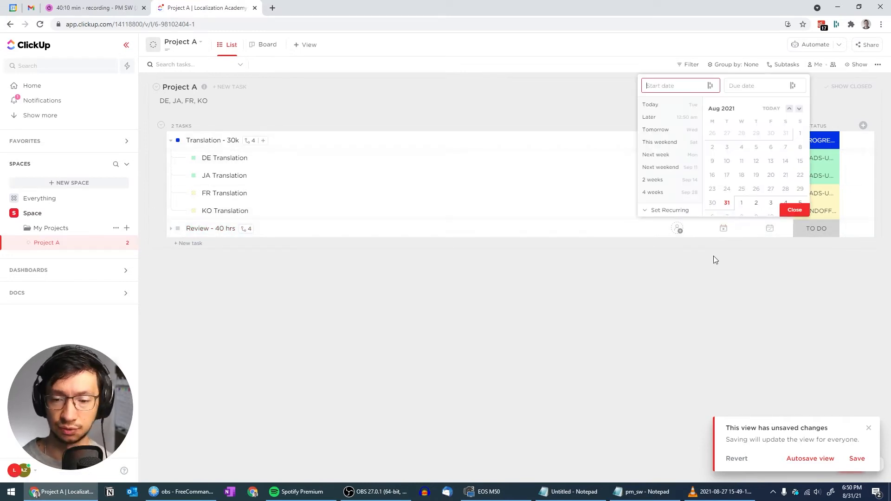
left_click(799, 109)
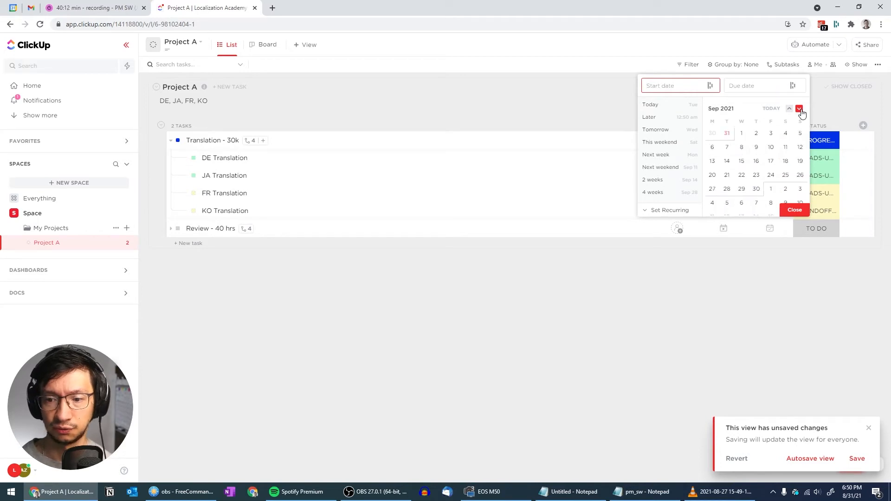
left_click(713, 190)
left_click(770, 189)
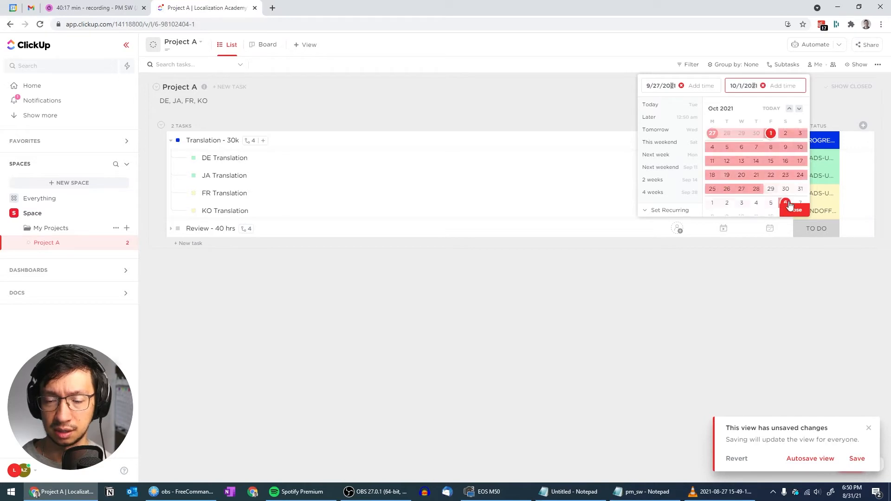
left_click(794, 210)
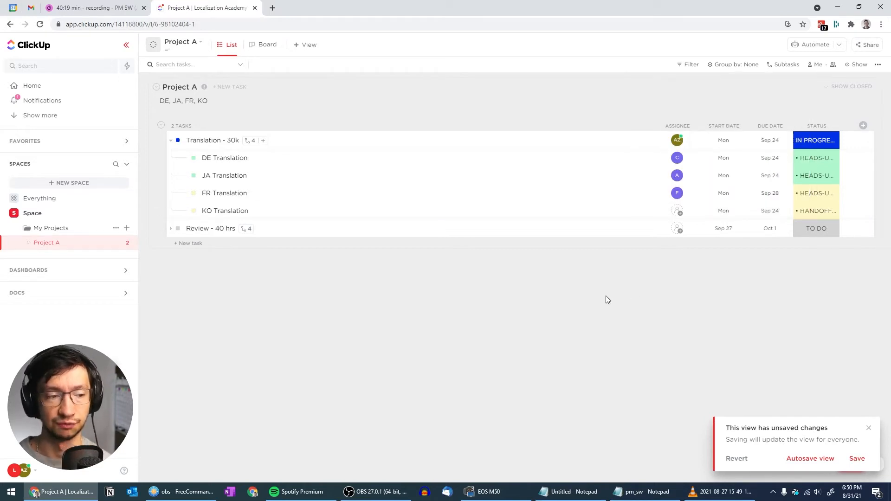
Add a new task named "Delivery" to the Project A list.
left_click(190, 244)
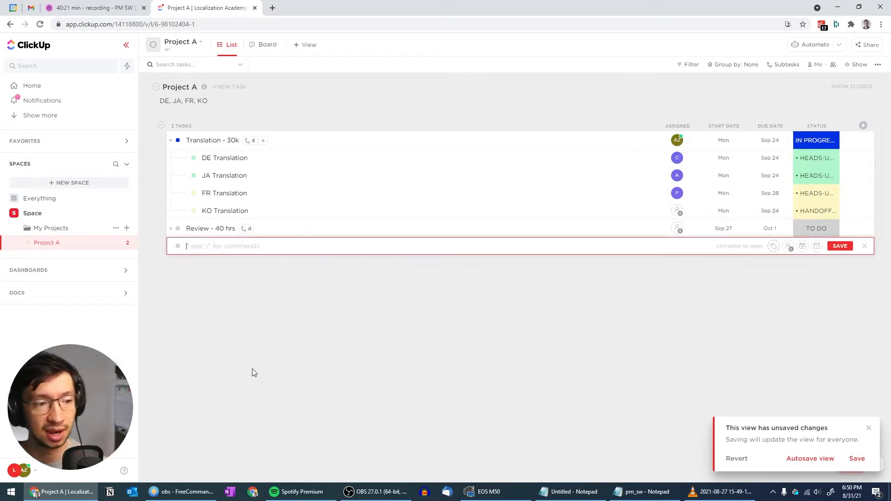
type("Delivery")
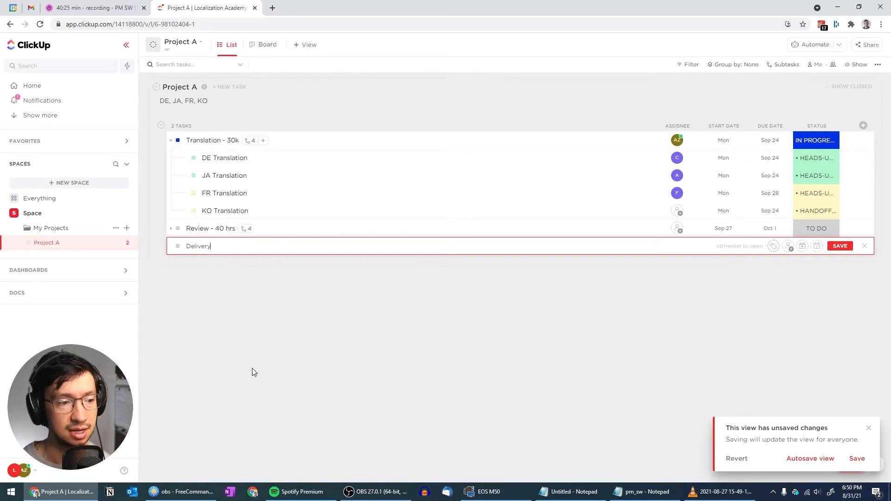
key("Return")
left_click(290, 360)
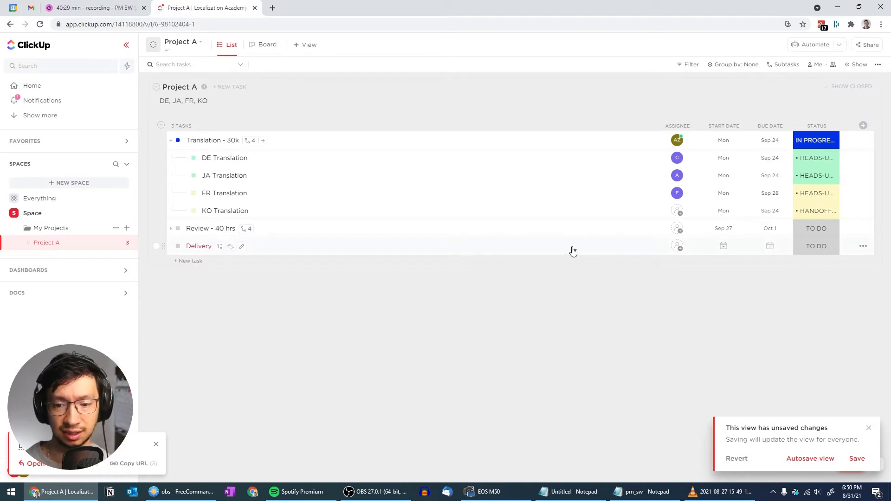
Set the Delivery task's start and due dates to October 1, 2021, and turn on autosave for the list view.
left_click(723, 246)
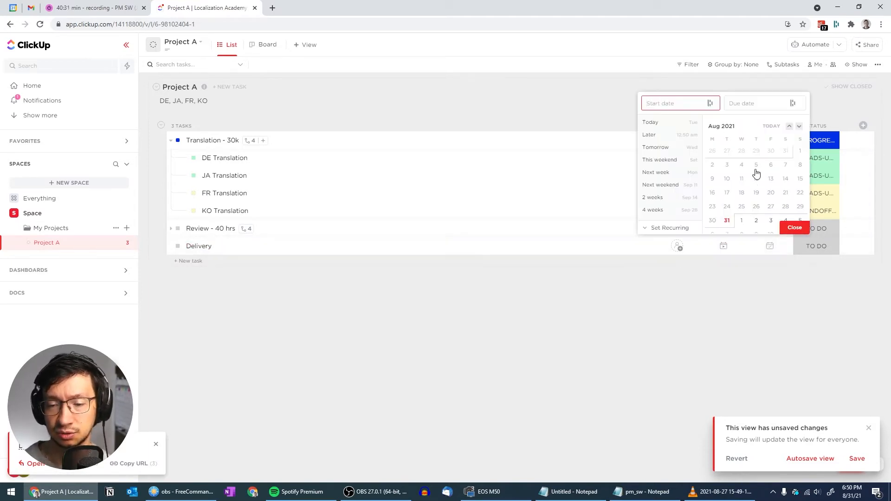
left_click(799, 127)
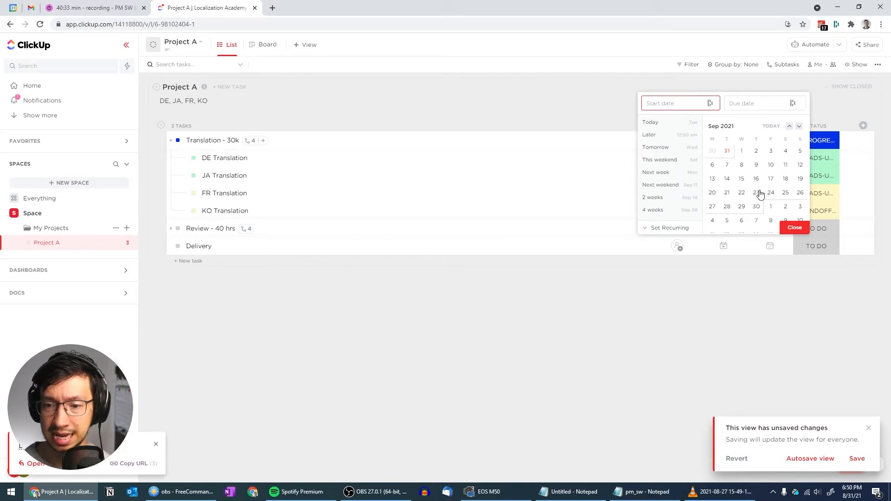
left_click(770, 207)
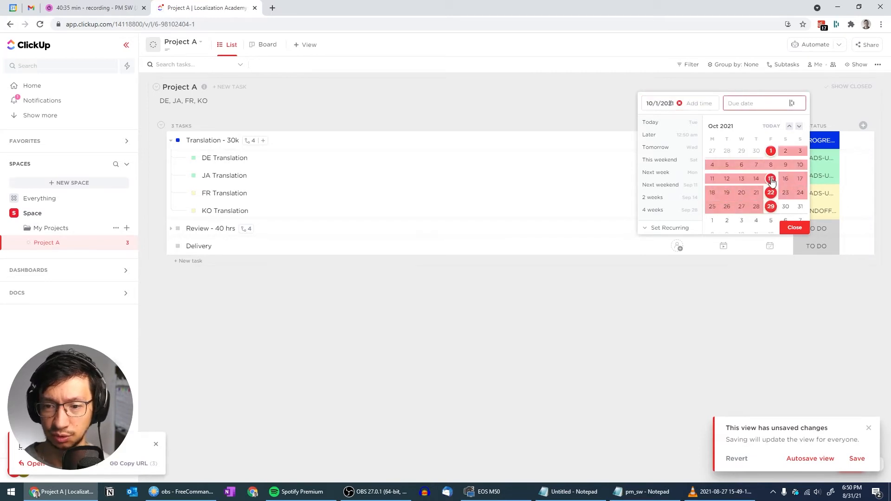
left_click(771, 151)
left_click(794, 228)
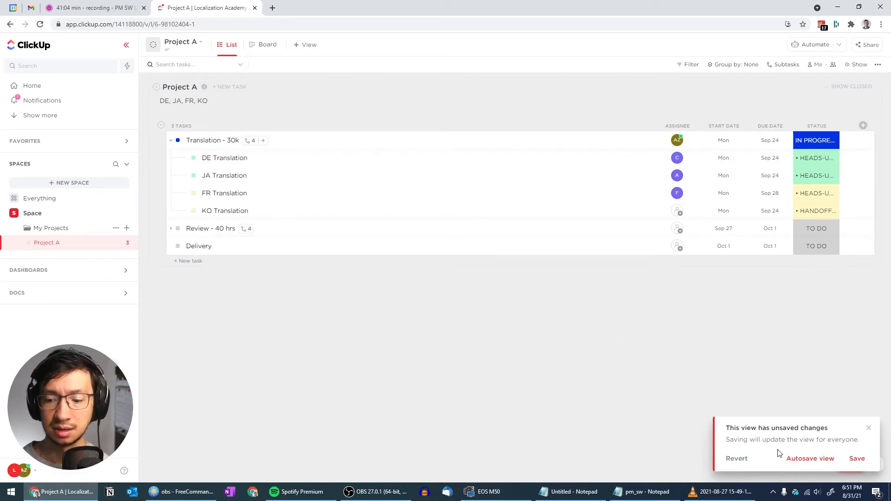
left_click(807, 459)
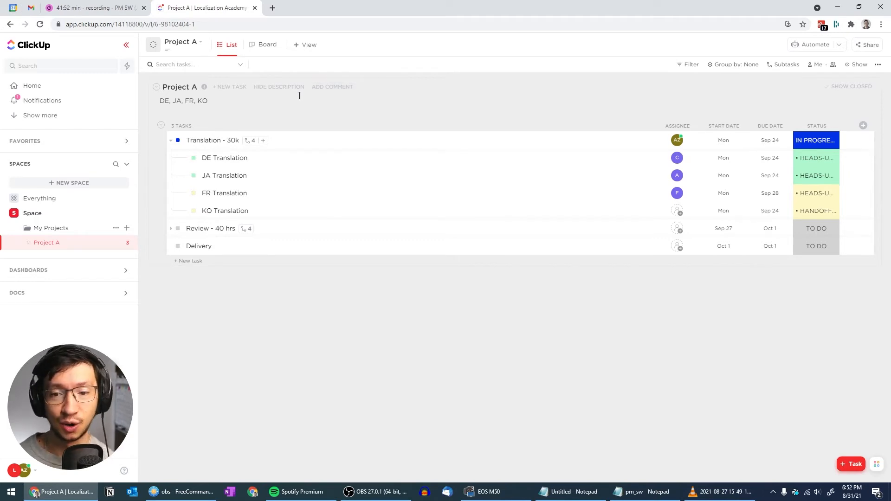
Add a Gantt view to Project A.
left_click(308, 45)
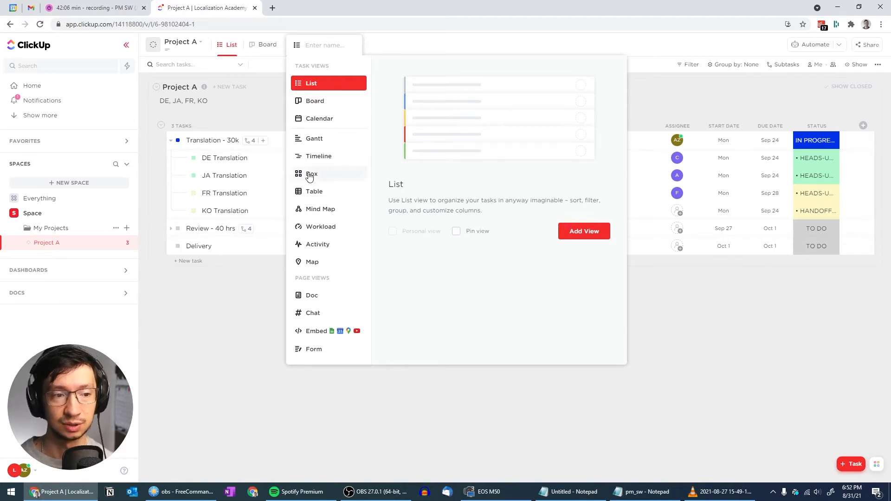
left_click(312, 142)
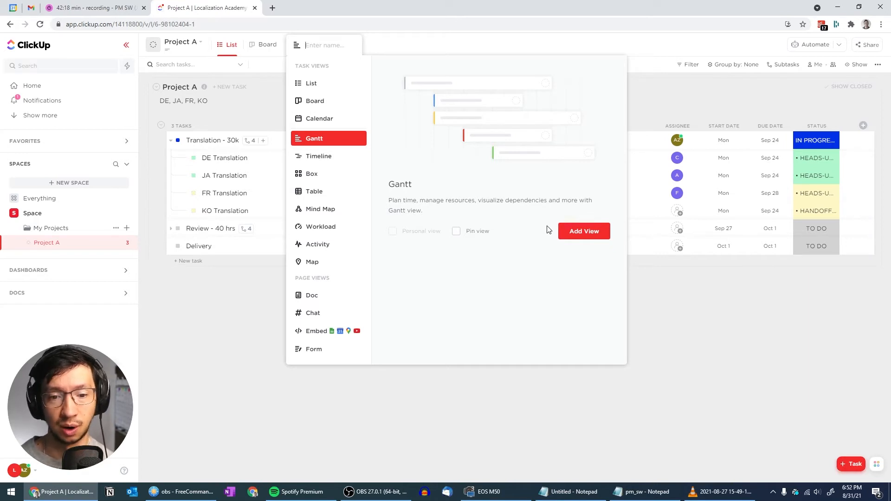
left_click(569, 232)
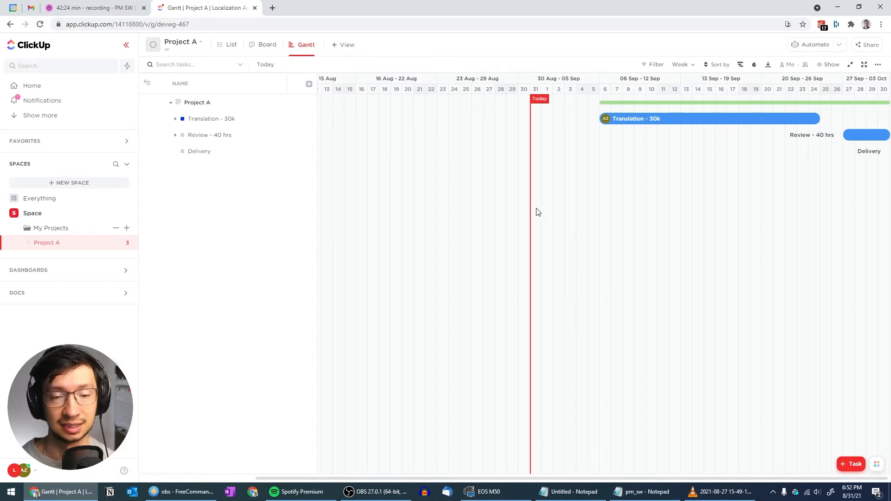
Expand the Translation - 30k subtasks in the Gantt view and turn on autosave for that view.
scroll(492, 199, "right", 2)
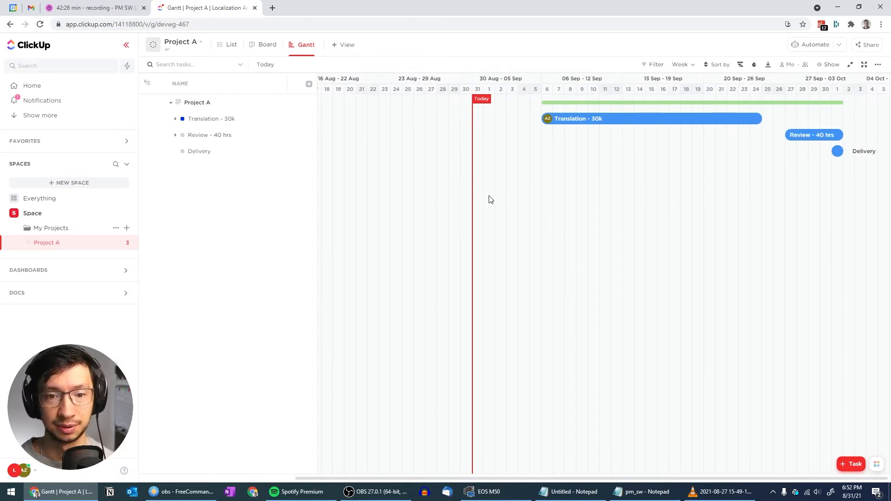
scroll(491, 199, "right", 2)
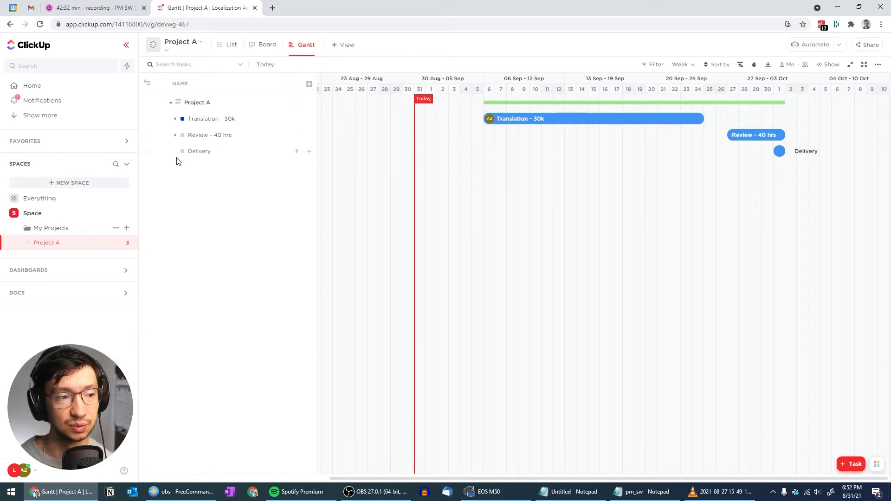
left_click(175, 121)
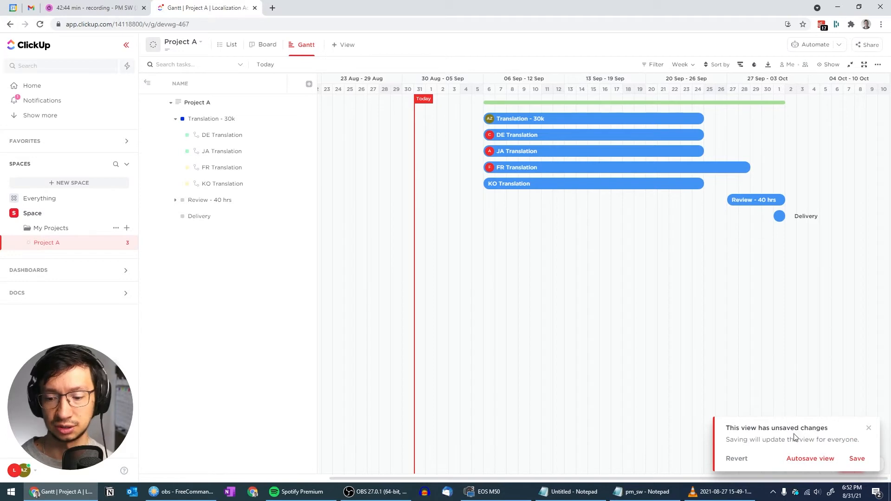
left_click(811, 465)
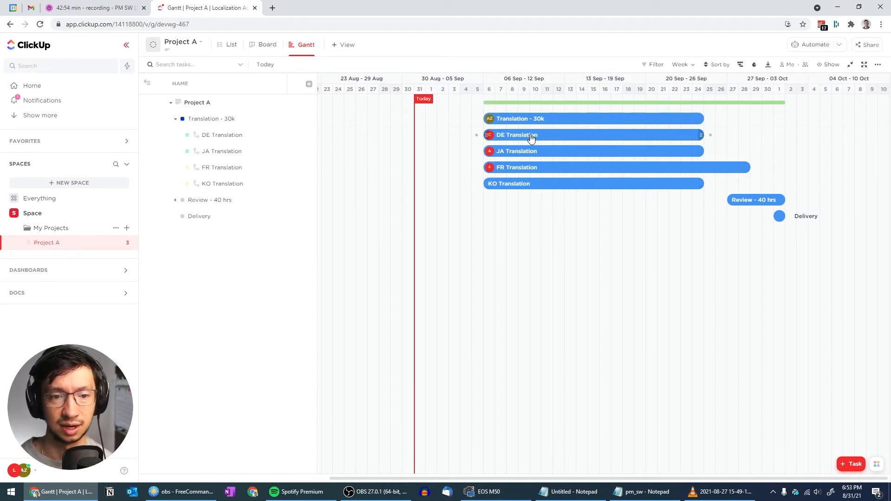
Bring the DE Translation bar into view from its task row, and collapse the Translation - 30k subtasks.
scroll(343, 169, "left", 5)
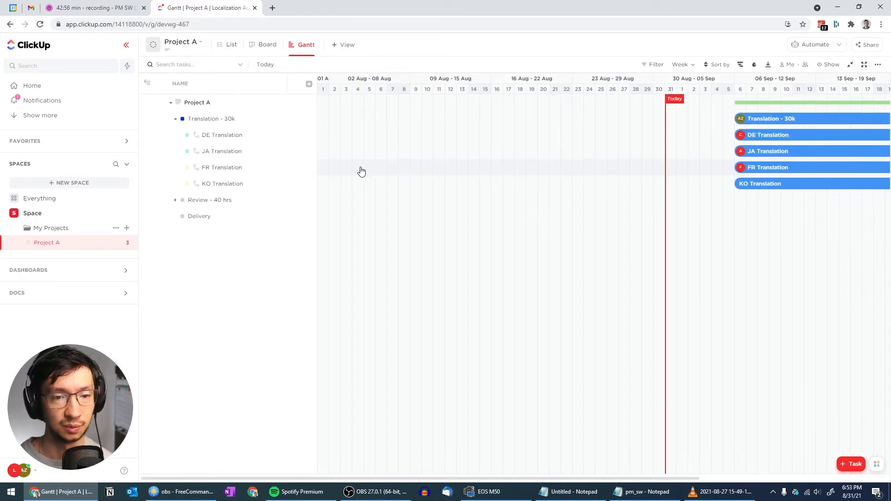
left_click(294, 139)
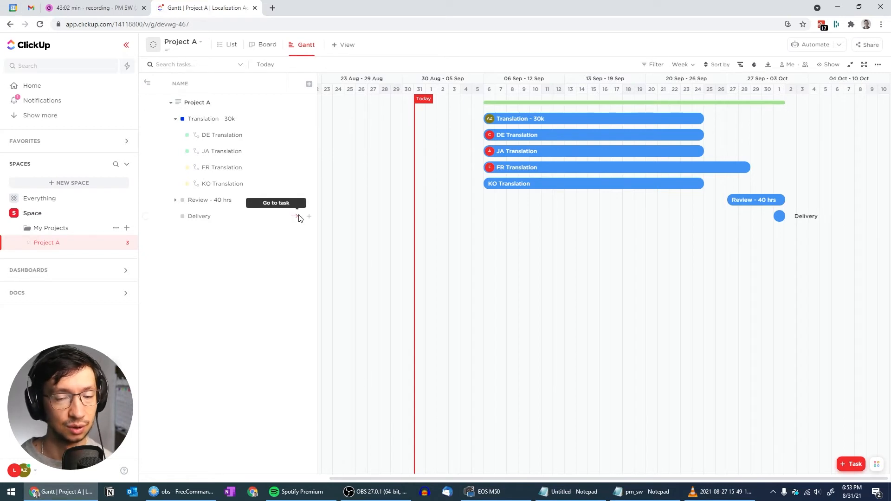
left_click(176, 120)
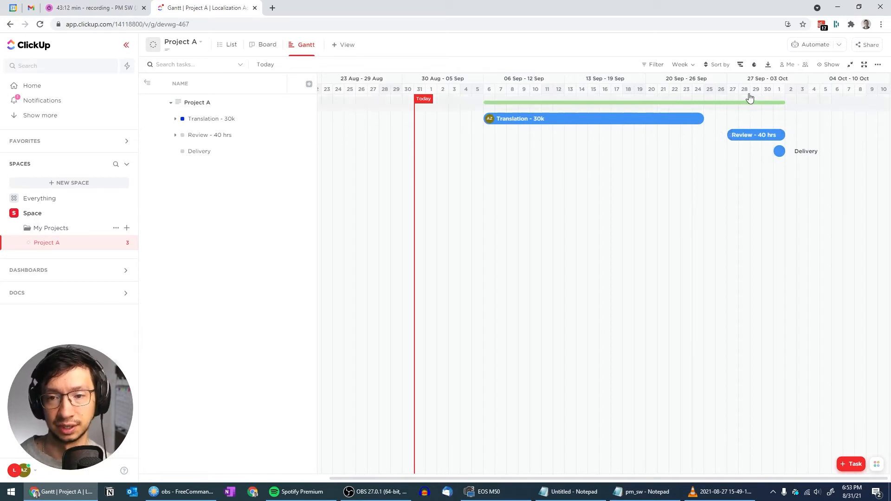
Try the Day and Month date scales on the Gantt chart and return to the Week scale.
left_click(690, 65)
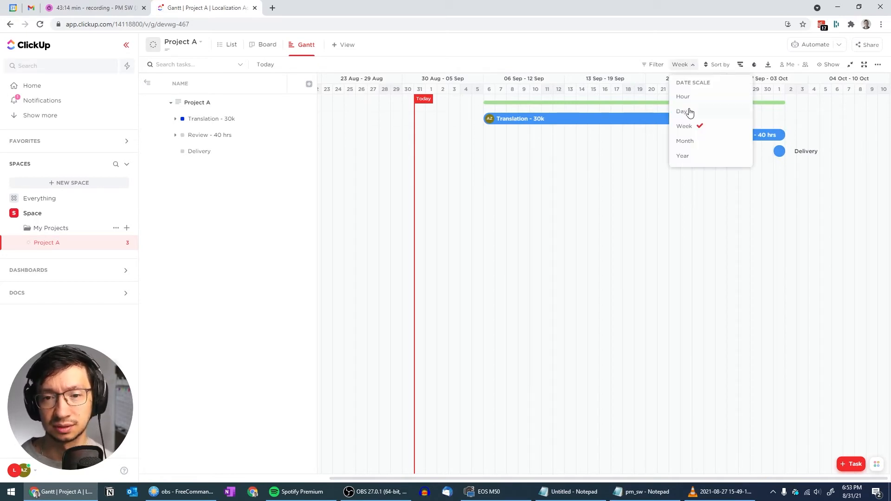
left_click(687, 112)
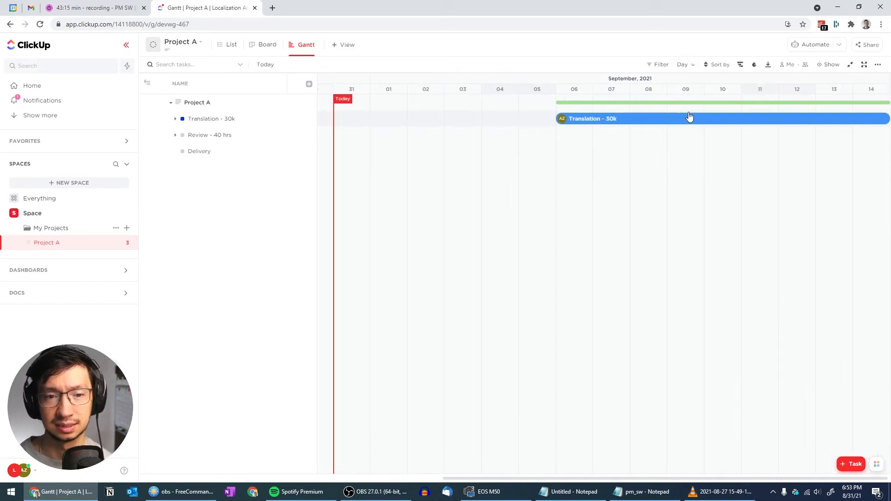
left_click(688, 66)
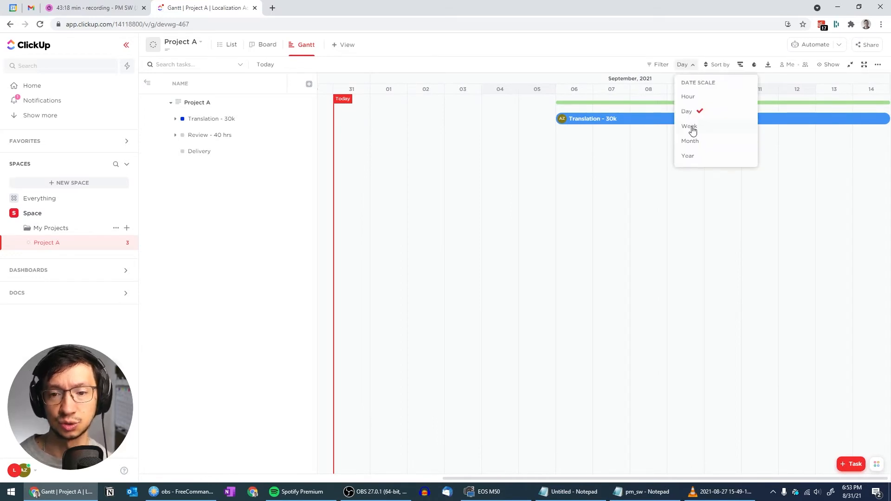
left_click(689, 143)
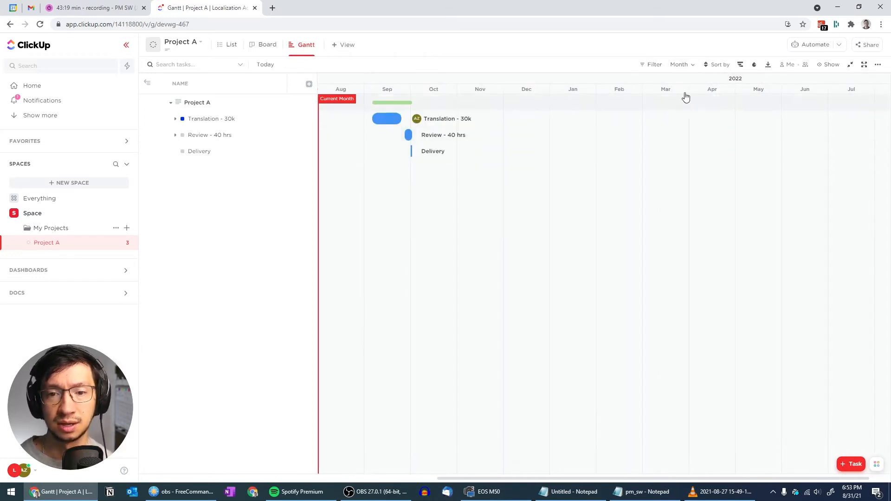
left_click(690, 67)
left_click(688, 127)
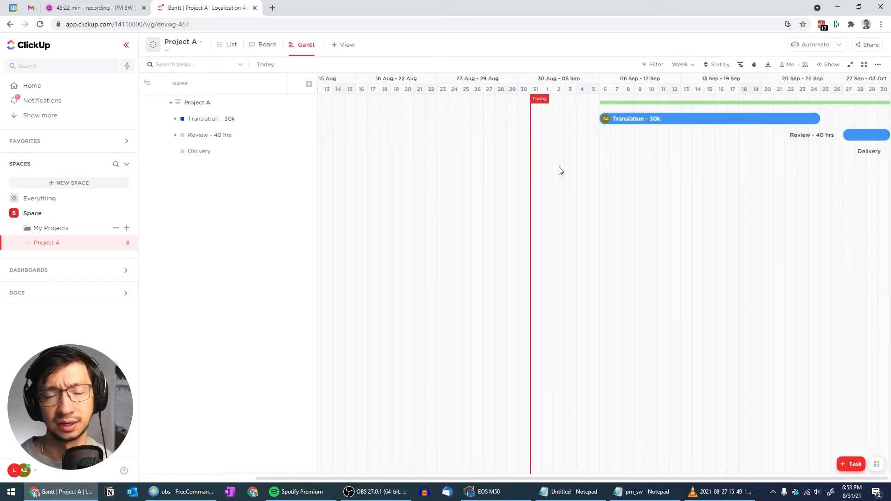
scroll(557, 173, "right", 1)
scroll(552, 179, "right", 1)
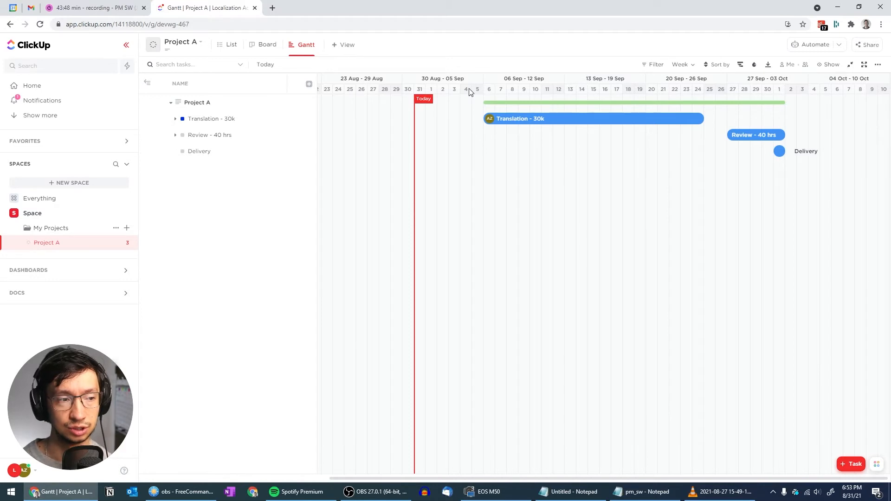
left_click(719, 65)
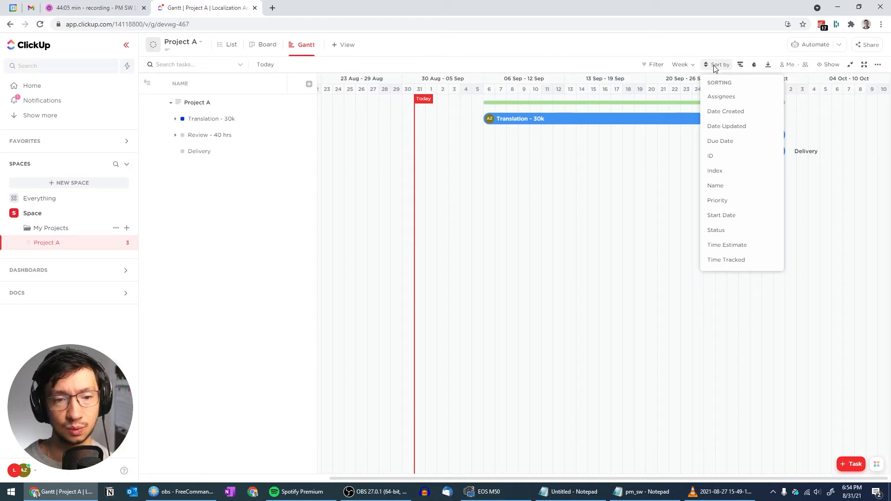
left_click(677, 54)
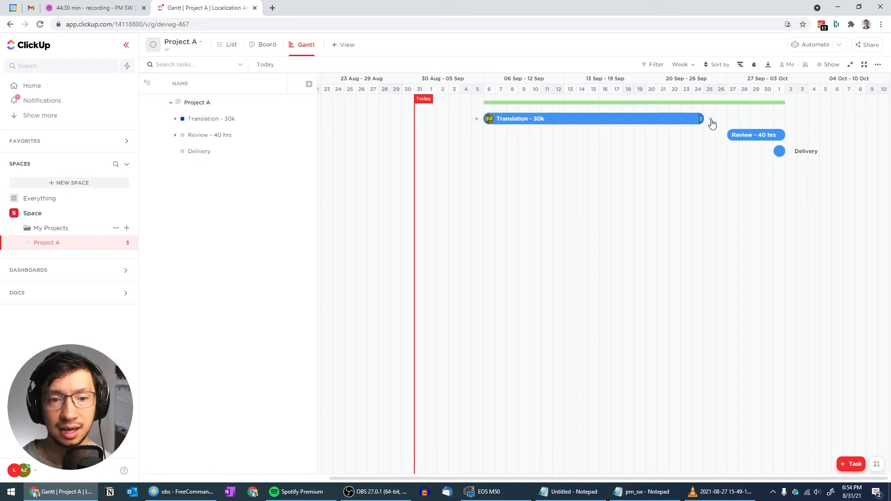
Create Gantt dependencies from Translation - 30k to Review - 40 hrs and from Review - 40 hrs to Delivery.
left_click_drag(711, 120, 721, 139)
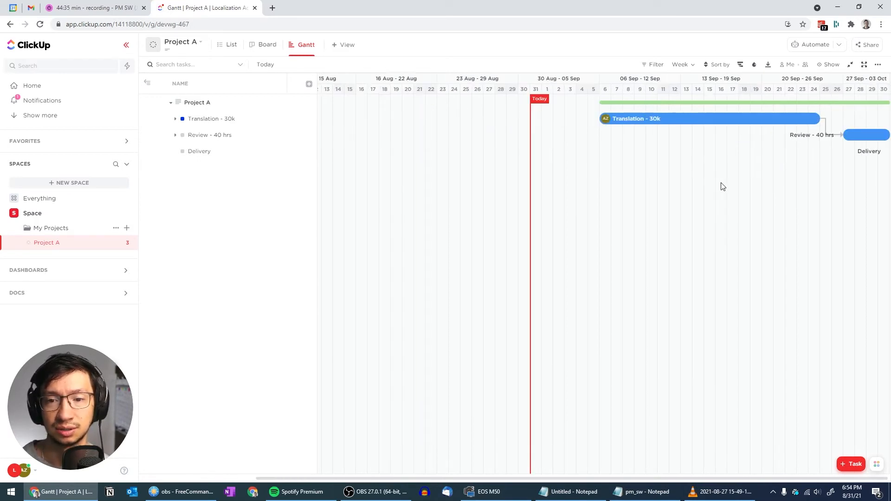
scroll(716, 186, "right", 2)
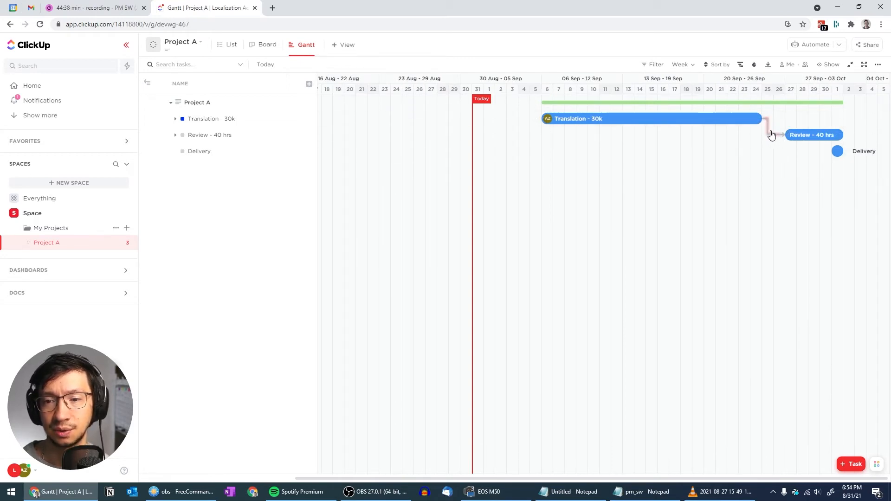
scroll(738, 159, "right", 2)
scroll(736, 159, "right", 2)
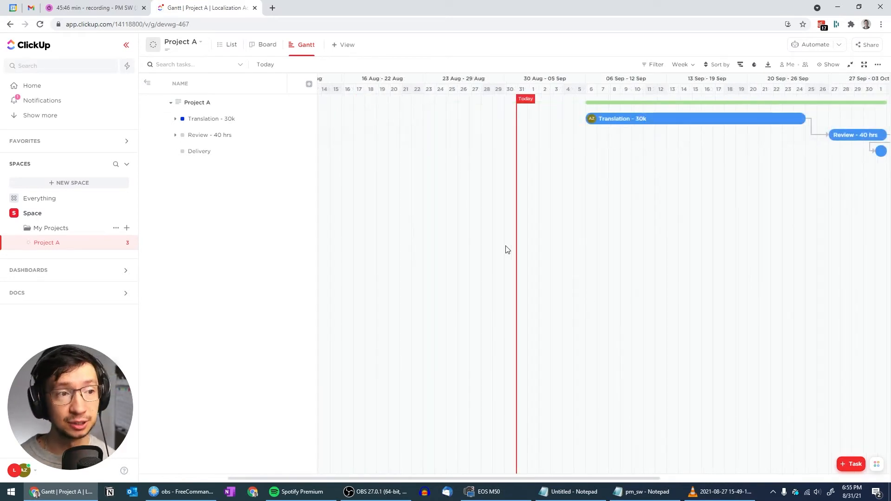
Return to the list view and duplicate the Project A list with everything in it as "Project B" in the My Projects folder.
left_click(220, 48)
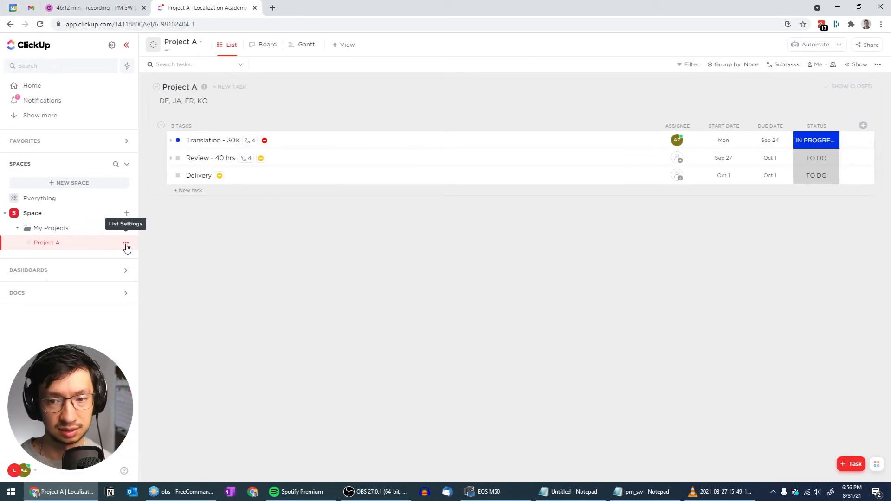
left_click(126, 244)
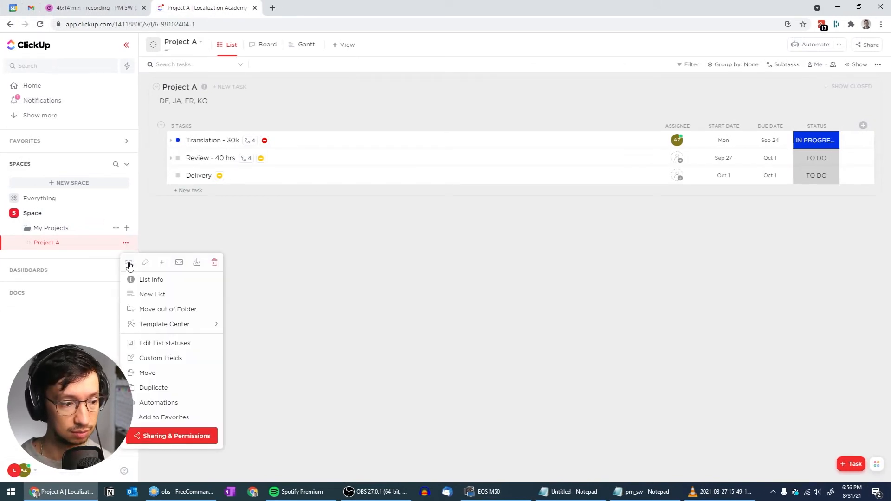
left_click(156, 389)
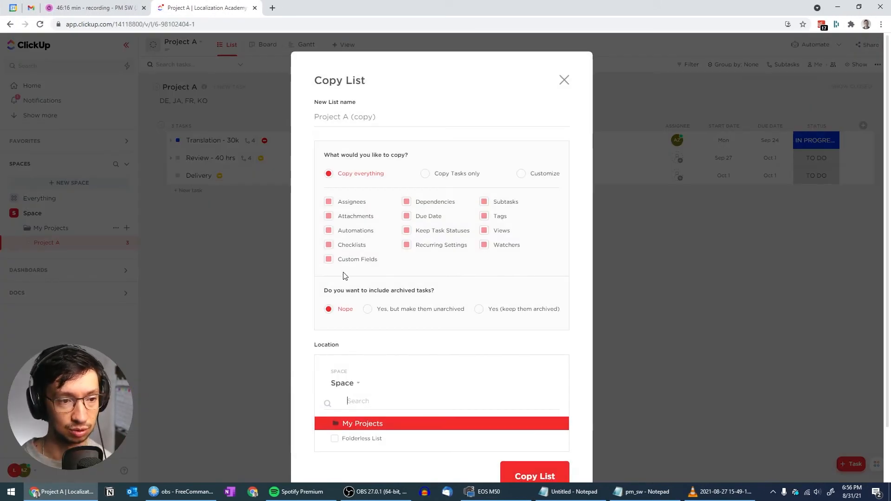
right_click(345, 119)
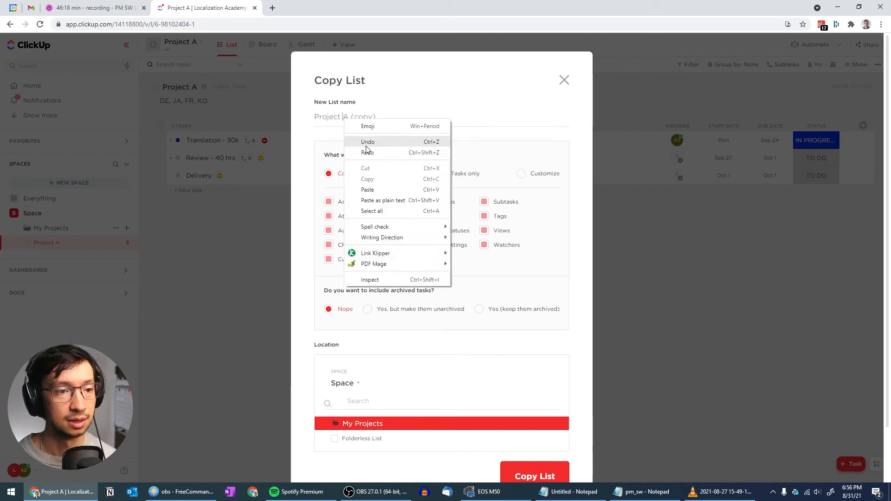
left_click(344, 116)
key("shift+End")
type("B")
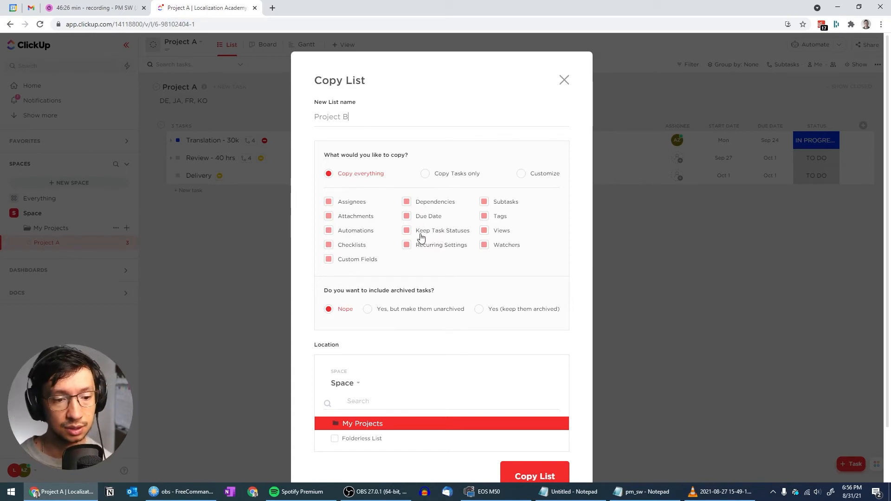
scroll(419, 236, "down", 1)
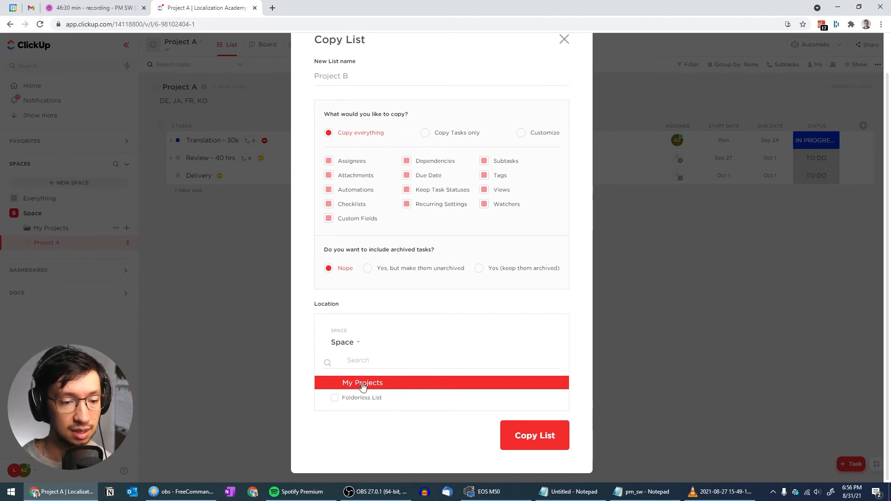
left_click(530, 437)
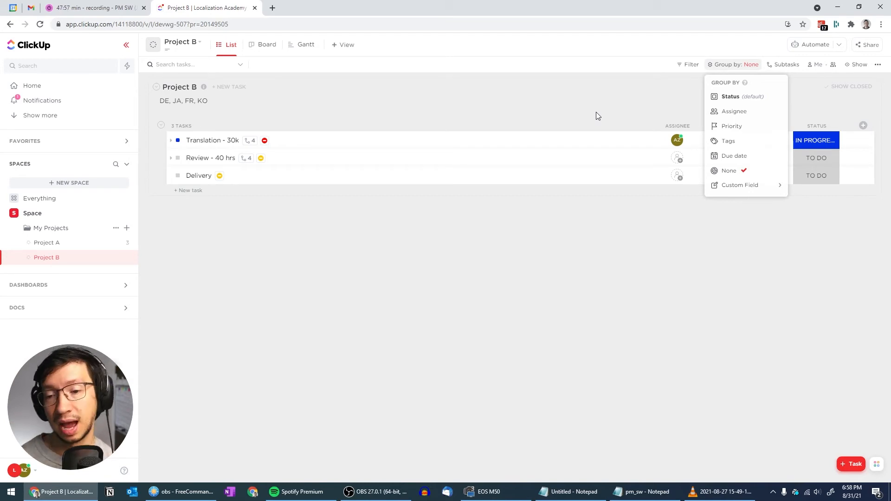
Begin a new dropdown custom field column named "Lang scope" in the Project B list.
left_click(629, 298)
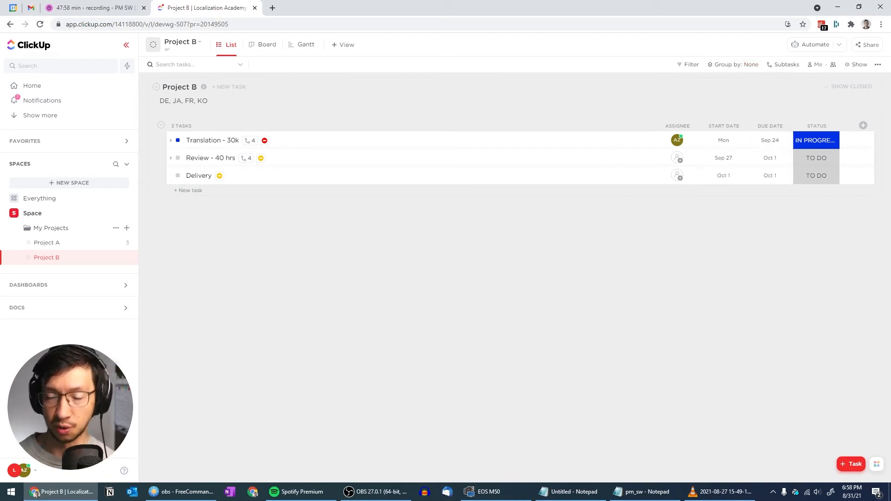
left_click(862, 125)
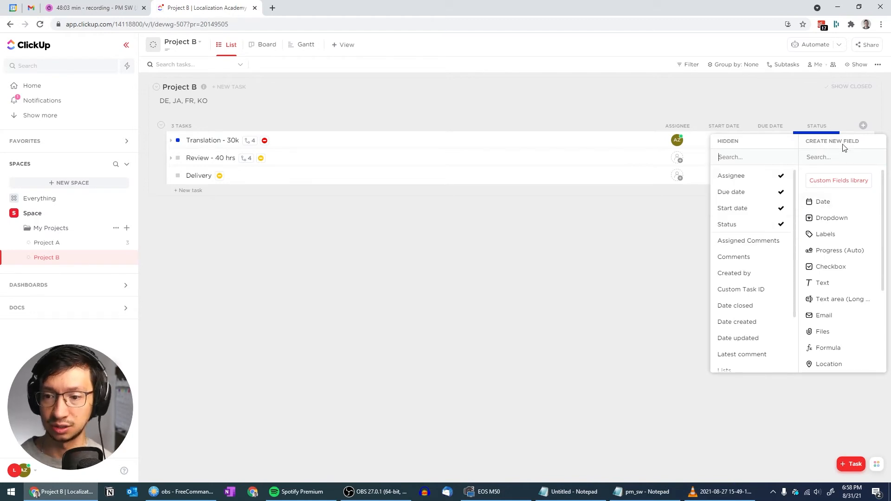
left_click(832, 219)
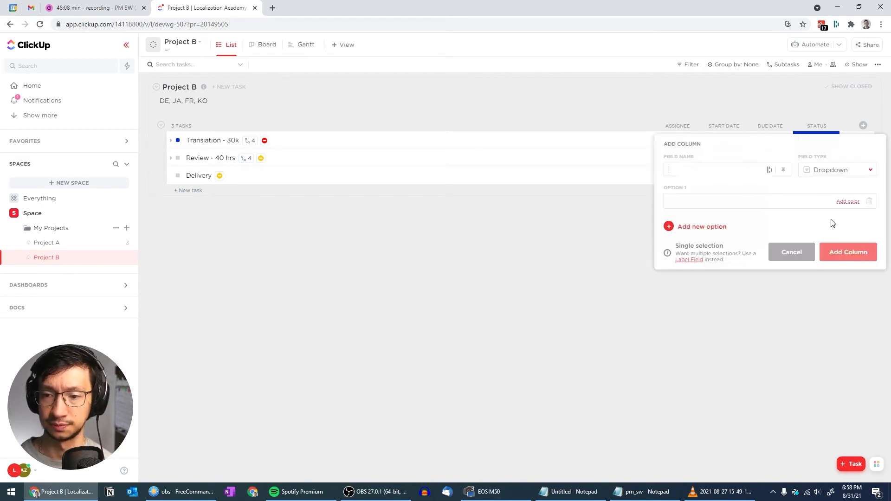
type("lang")
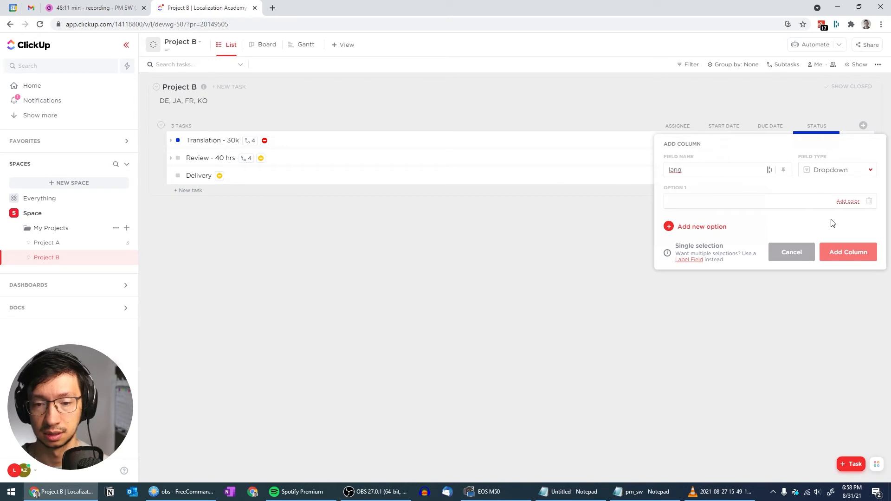
key("Home")
key("Delete")
type("Lang ")
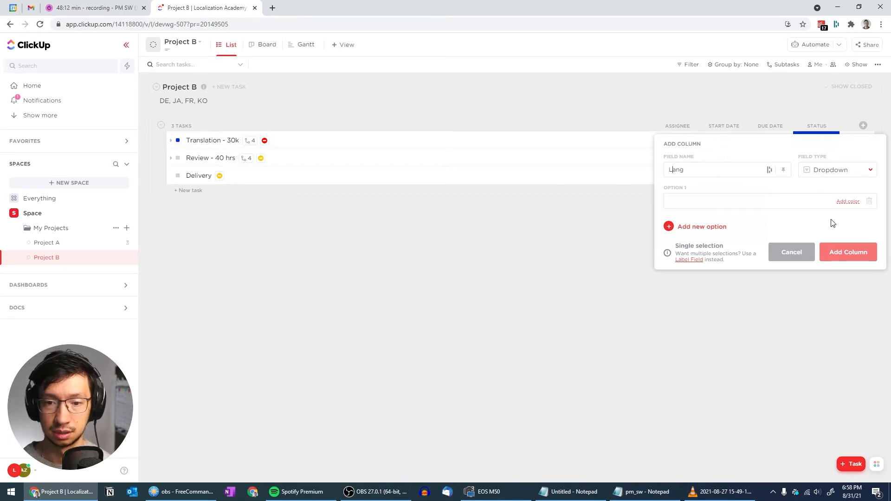
type("sc")
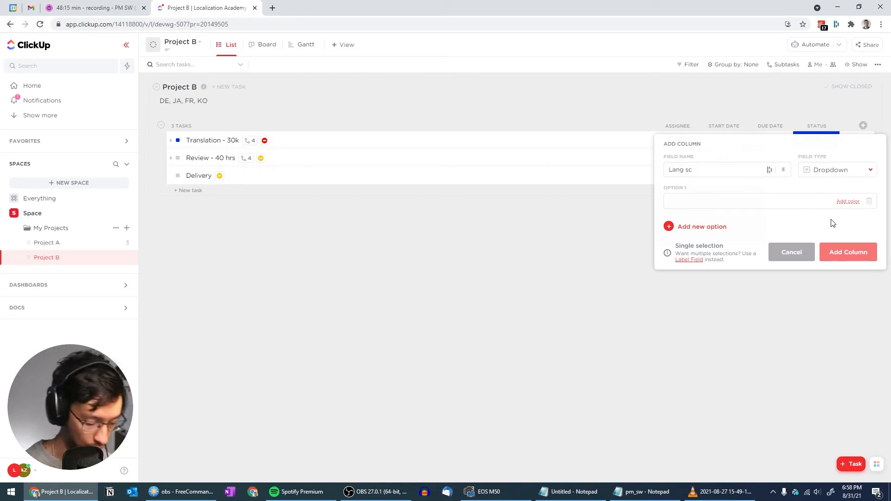
type("ope")
Give the Lang scope dropdown the options "All", "DE, JA" and "FR, KO", and add the column.
left_click(719, 204)
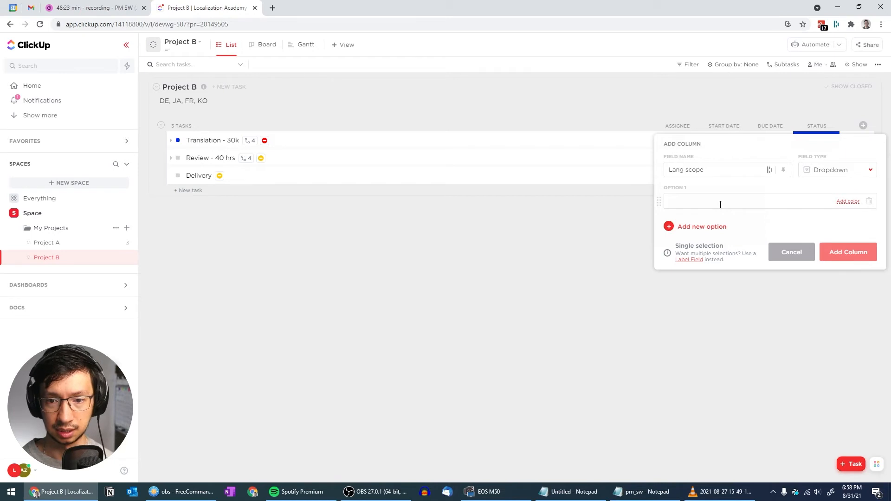
type("A")
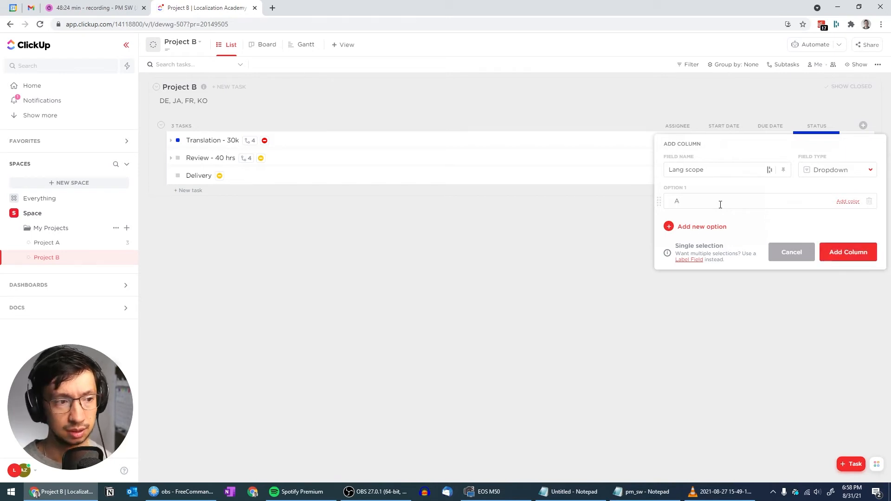
type("ll")
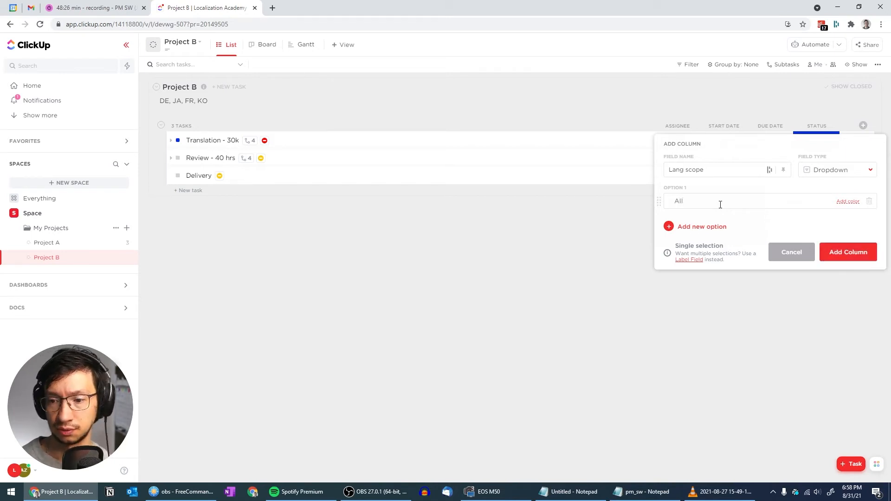
left_click(701, 227)
type("DE, JA")
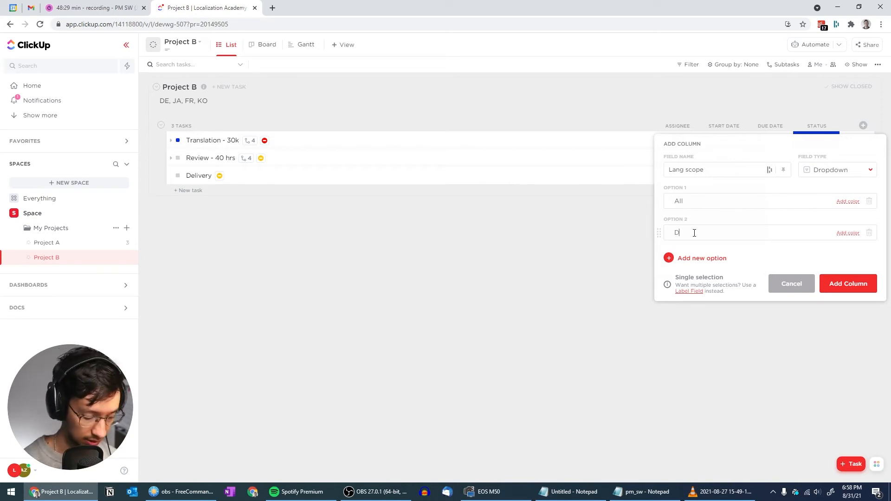
left_click(696, 261)
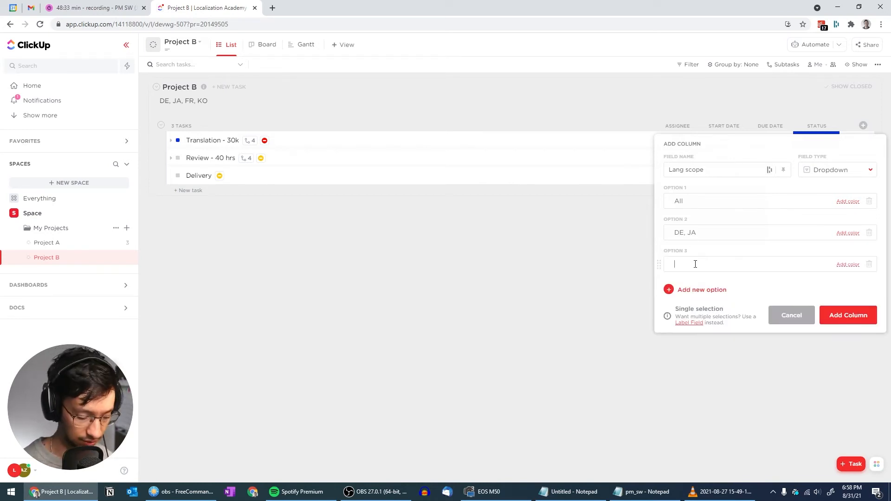
type("FR, KO")
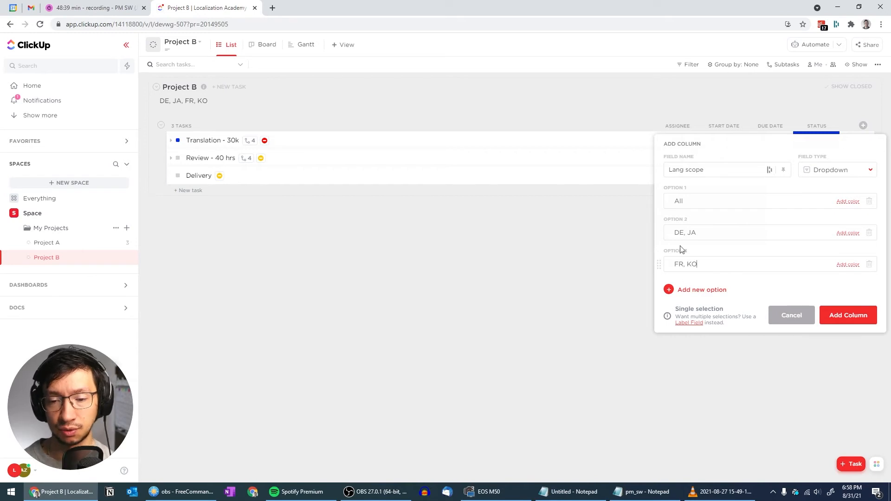
mouse_move(659, 229)
left_mouse_down()
mouse_move(660, 202)
mouse_move(660, 230)
left_mouse_up()
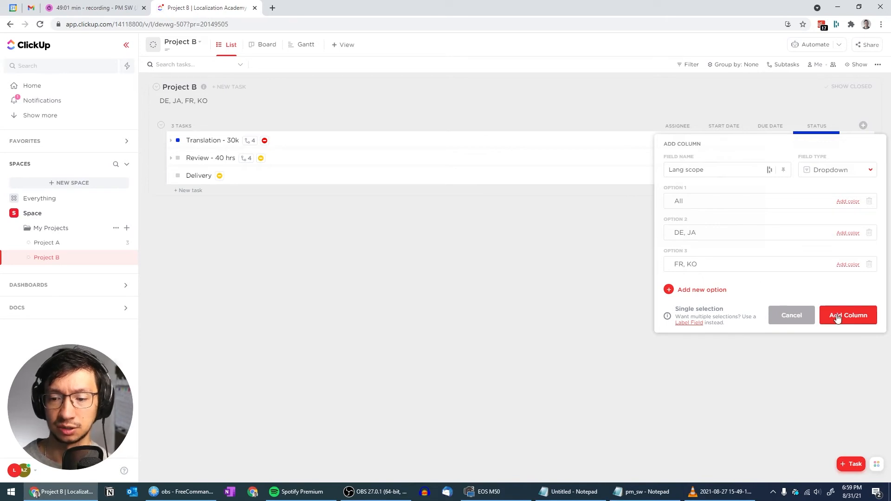
left_click(854, 320)
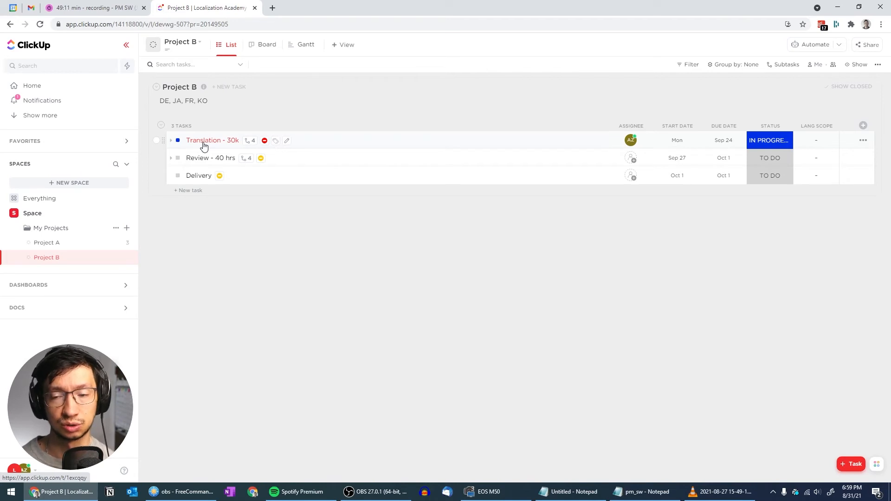
Add the existing Lang scope dropdown field from the custom fields library to the Project A list.
left_click(50, 242)
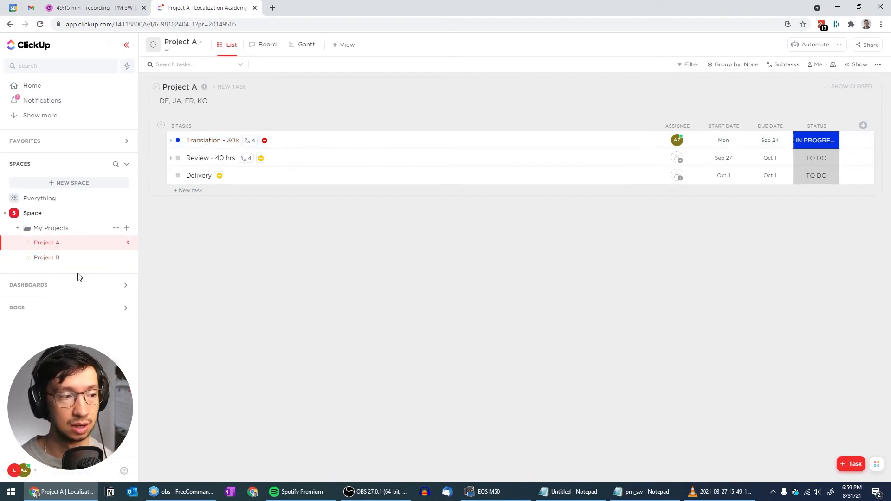
left_click(863, 127)
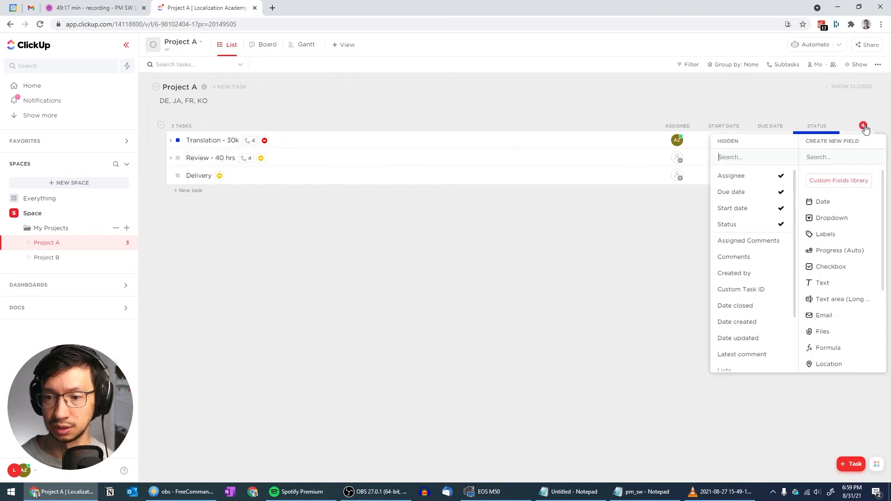
left_click(838, 180)
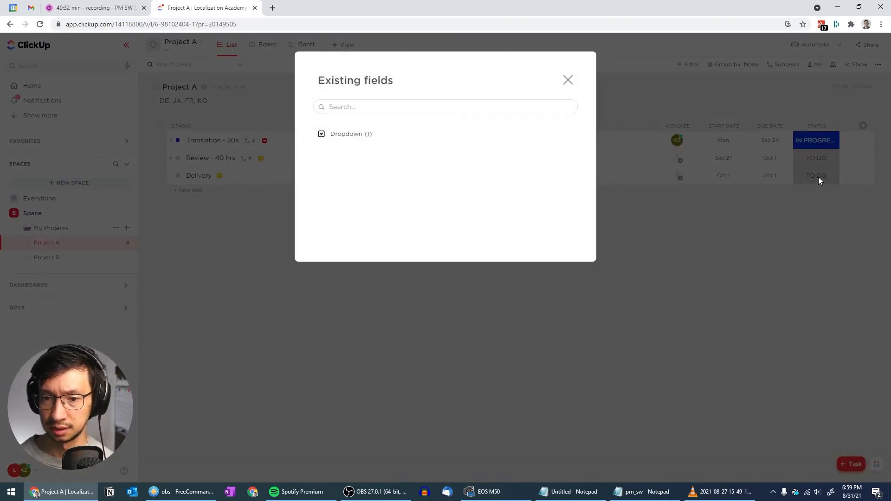
left_click(336, 138)
mouse_move(348, 151)
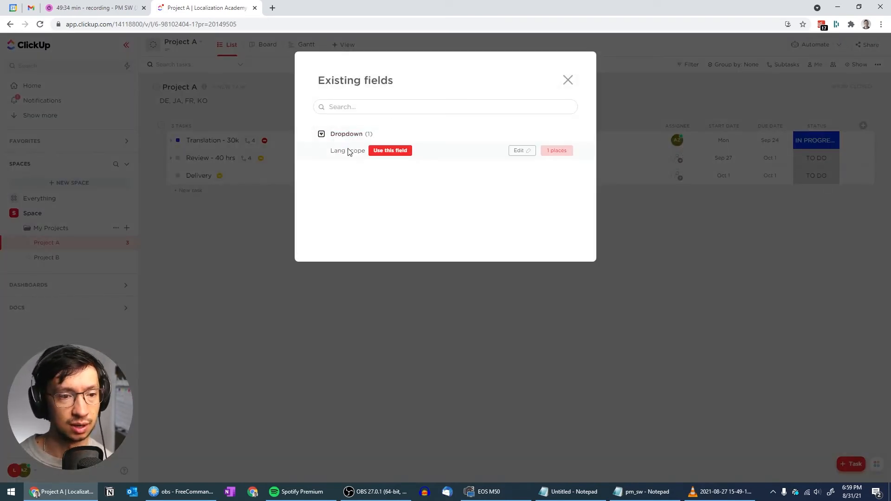
left_click(401, 157)
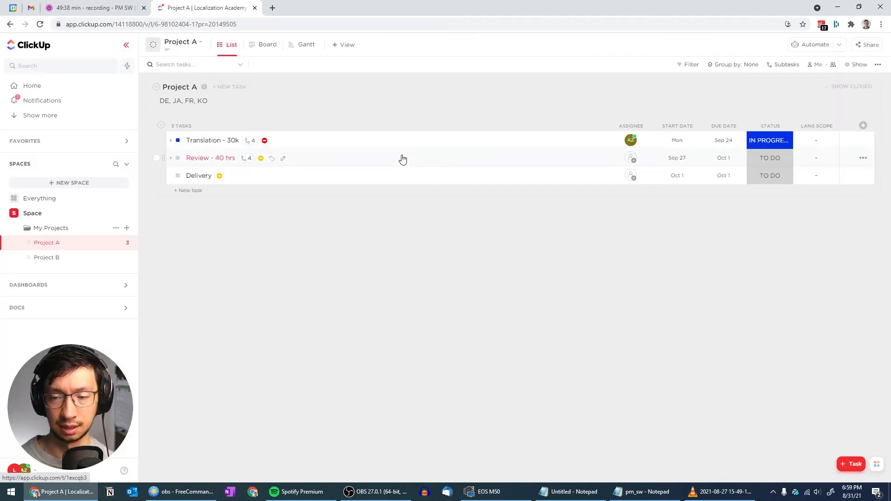
Set Lang scope to All for Translation - 30k, Review - 40 hrs and Delivery in Project A.
left_click(819, 144)
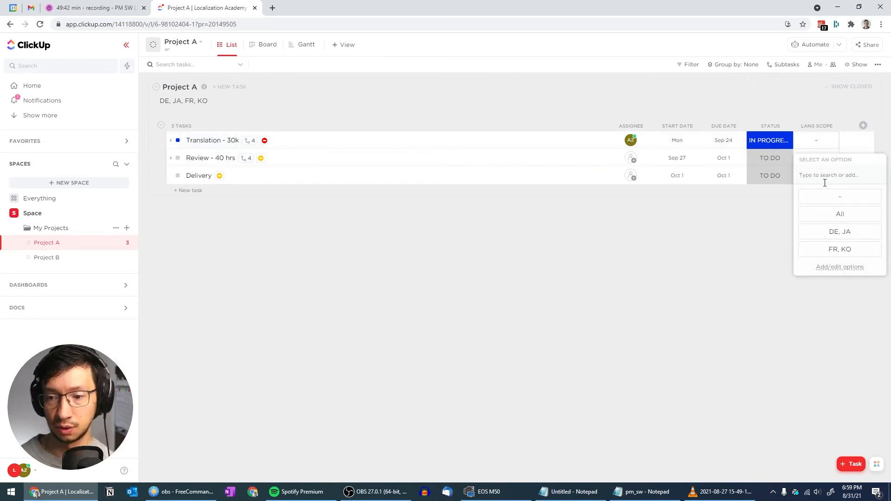
left_click(834, 216)
left_click(823, 160)
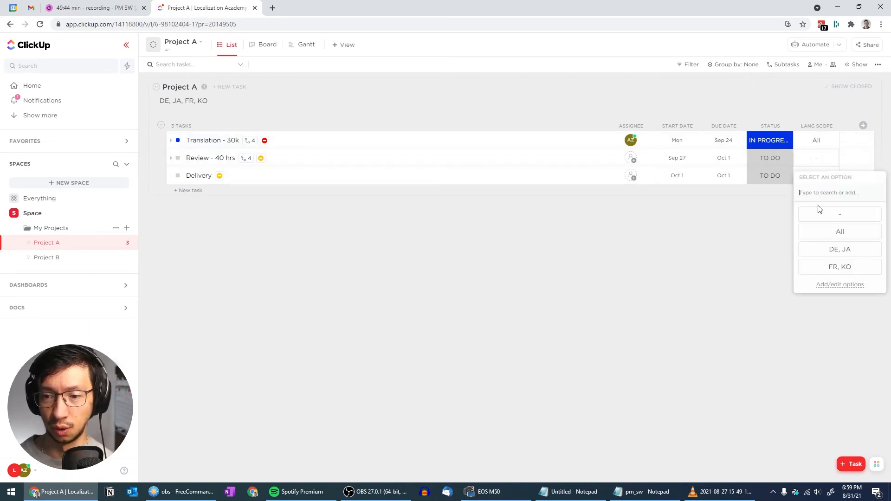
left_click(827, 227)
left_click(815, 182)
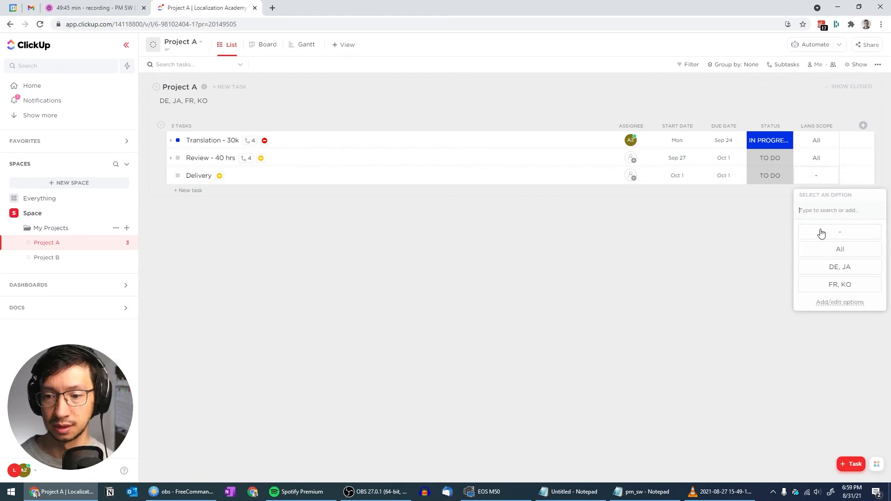
left_click(835, 250)
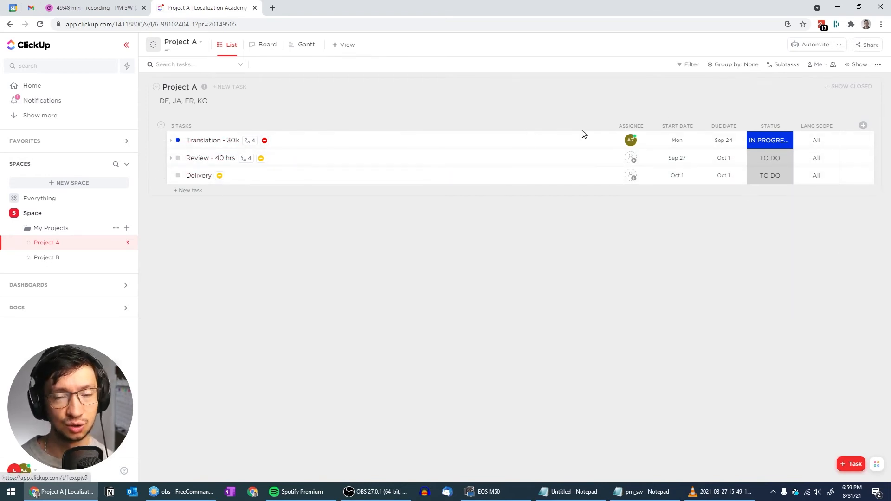
Group the Project A tasks by the Lang scope custom field.
left_click(733, 66)
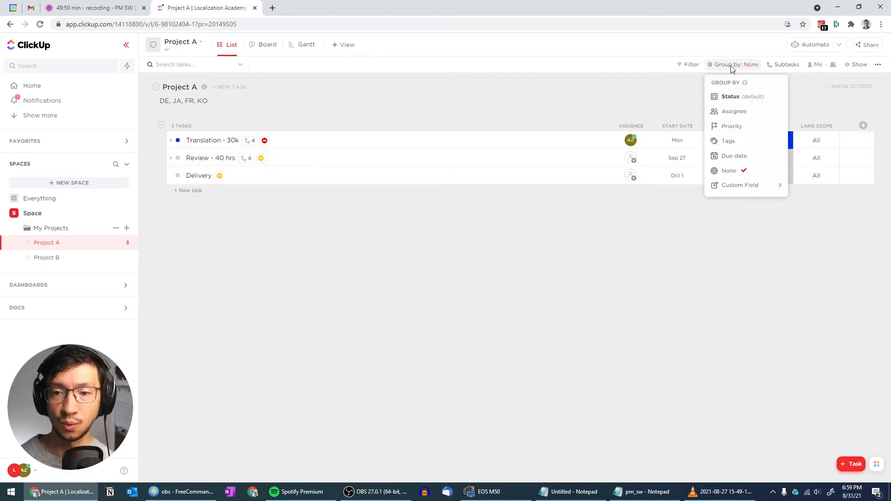
left_click(741, 187)
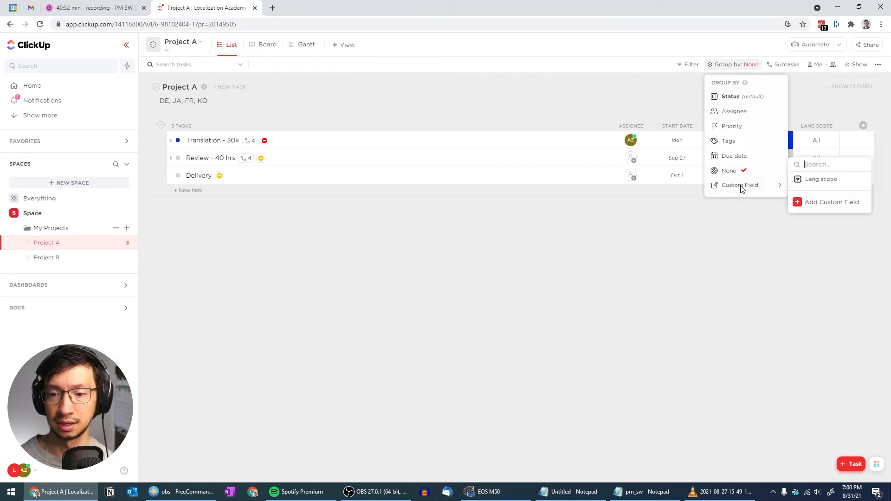
left_click(827, 183)
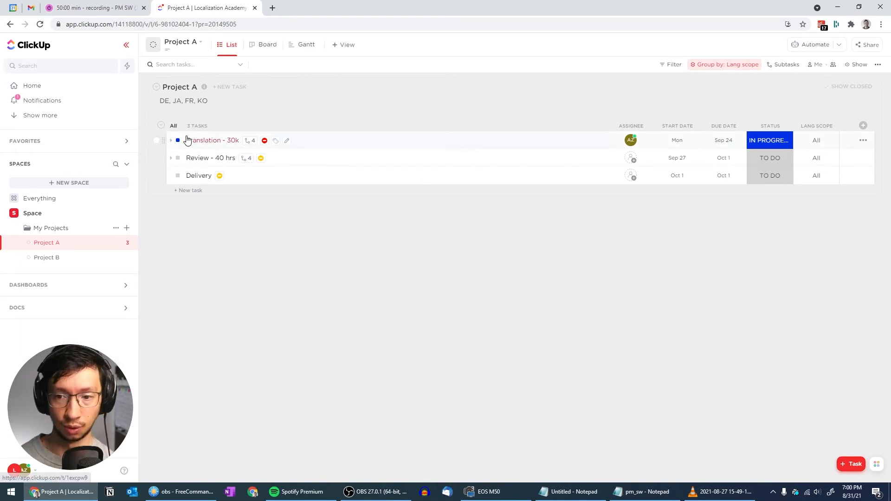
Add a task named "Pre-processing - 10 hrs" to the Project B list.
left_click(53, 258)
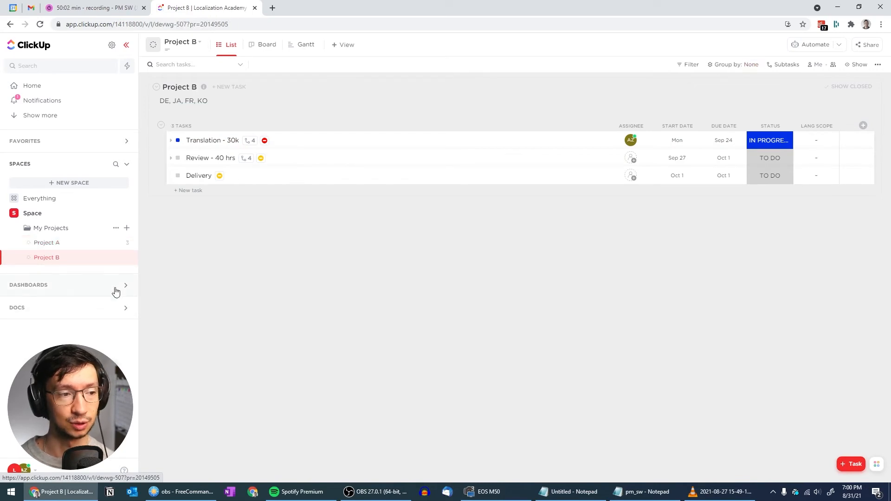
left_click(191, 191)
type("Pre-")
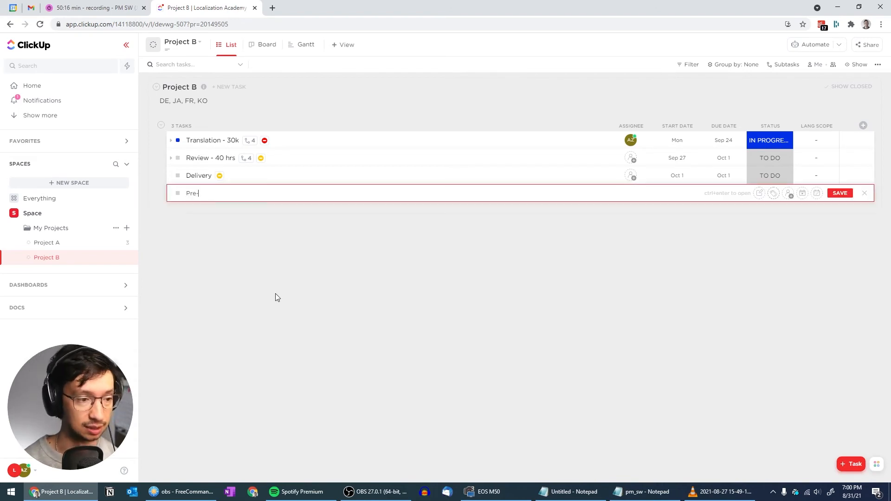
type("processing")
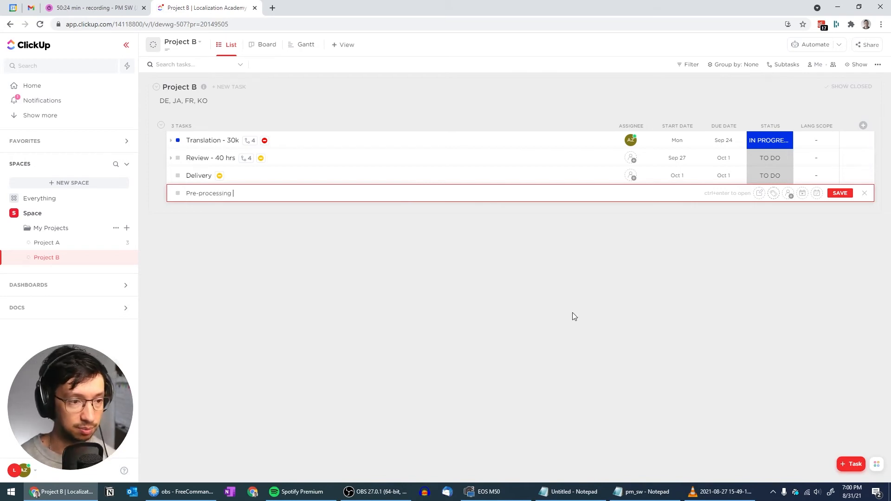
type(" - 10 hrs")
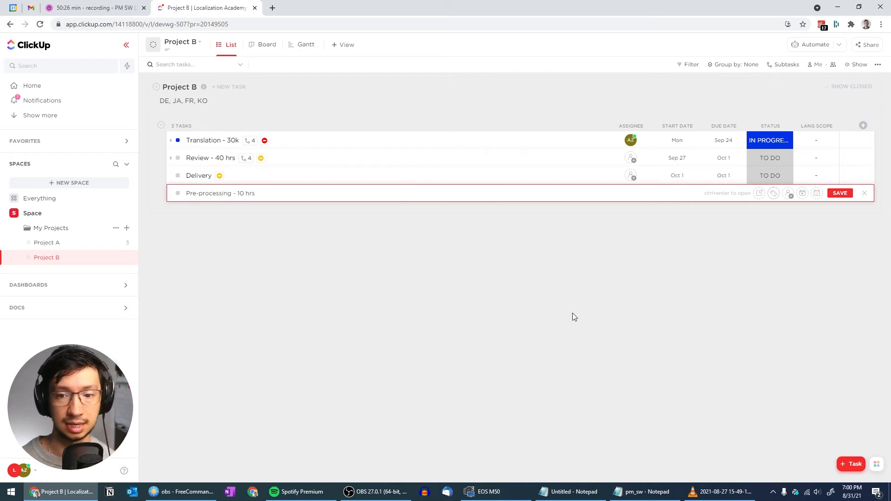
key("Return")
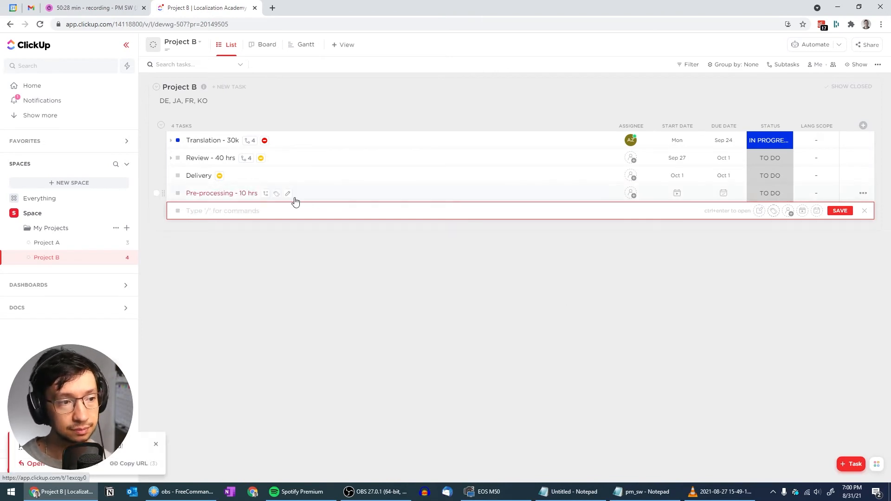
Set the Lang scope of the Pre-processing - 10 hrs task to All.
left_click(813, 198)
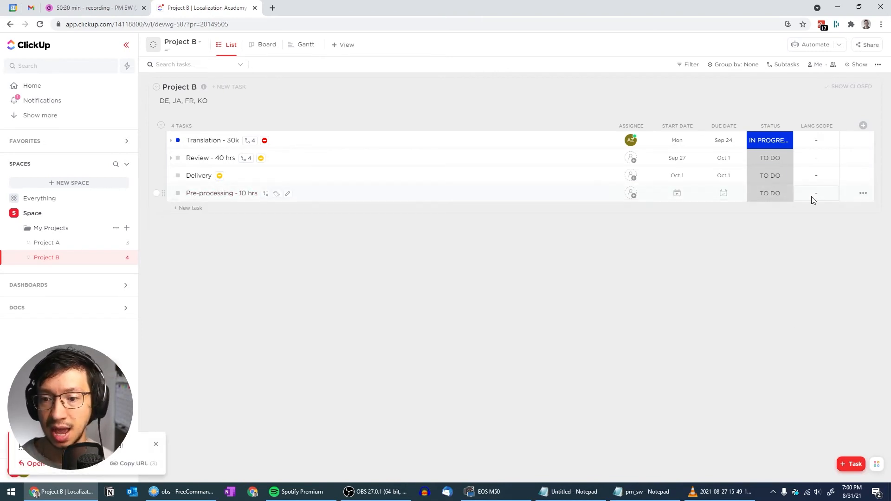
left_click(812, 199)
left_click(831, 270)
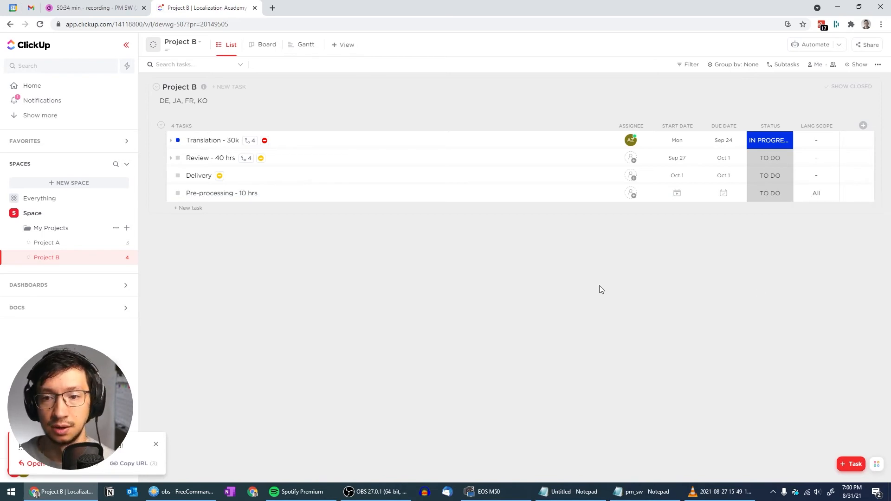
Group the Project B tasks by the Lang scope custom field.
left_click(731, 65)
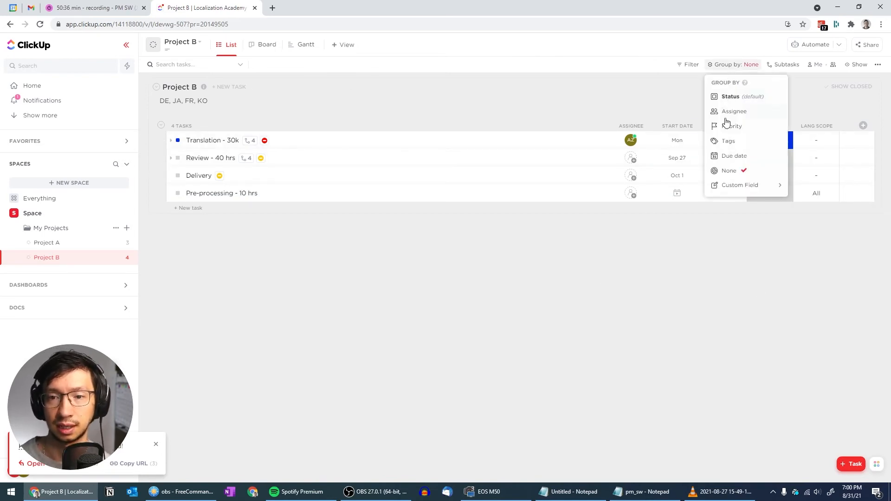
mouse_move(742, 186)
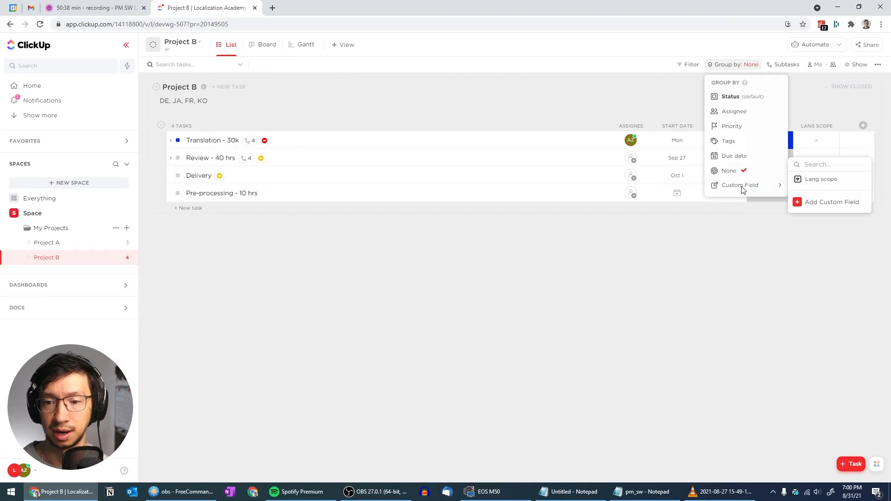
left_click(821, 182)
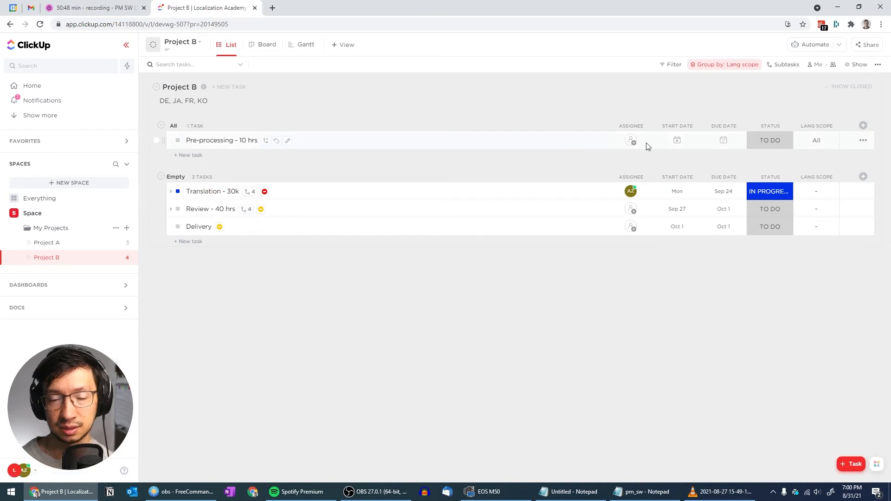
Schedule the Pre-processing - 10 hrs task from September 6 to September 7, 2021 and set its status to Complete.
left_click(678, 142)
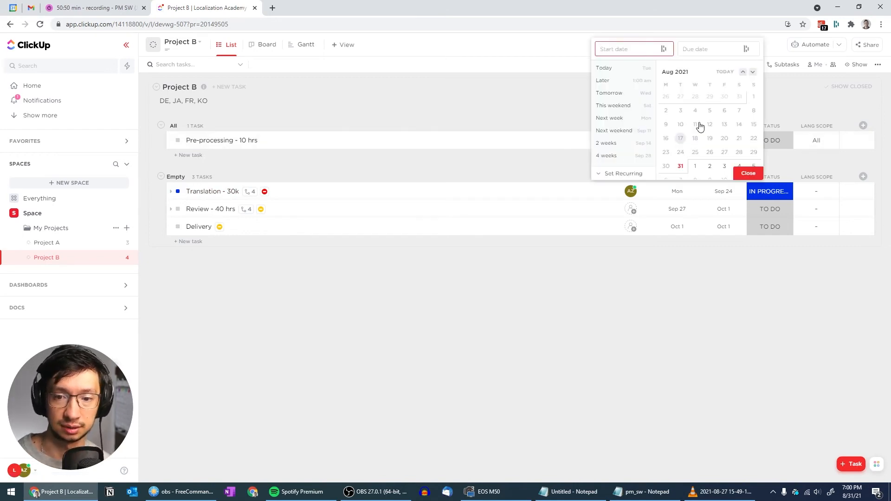
left_click(752, 72)
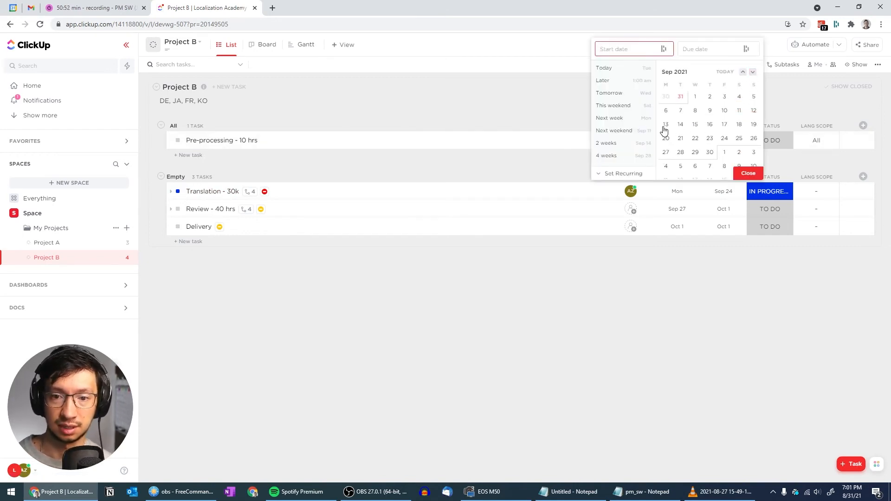
left_click(667, 111)
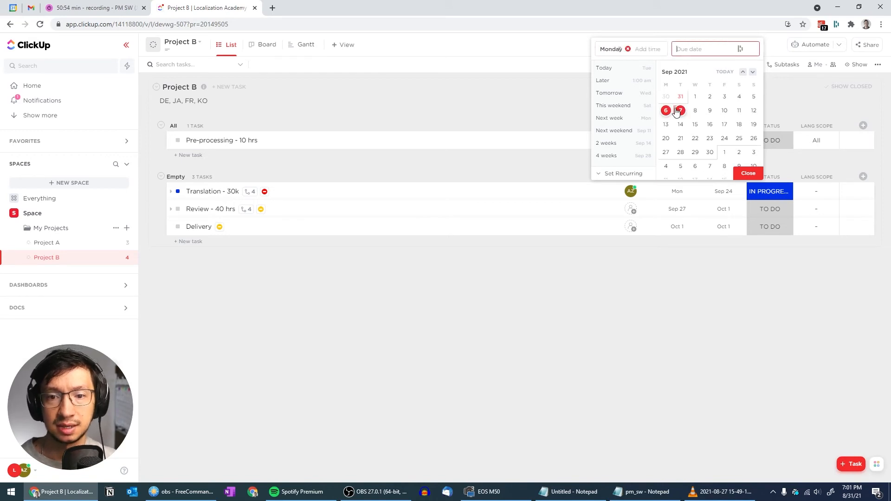
left_click(680, 111)
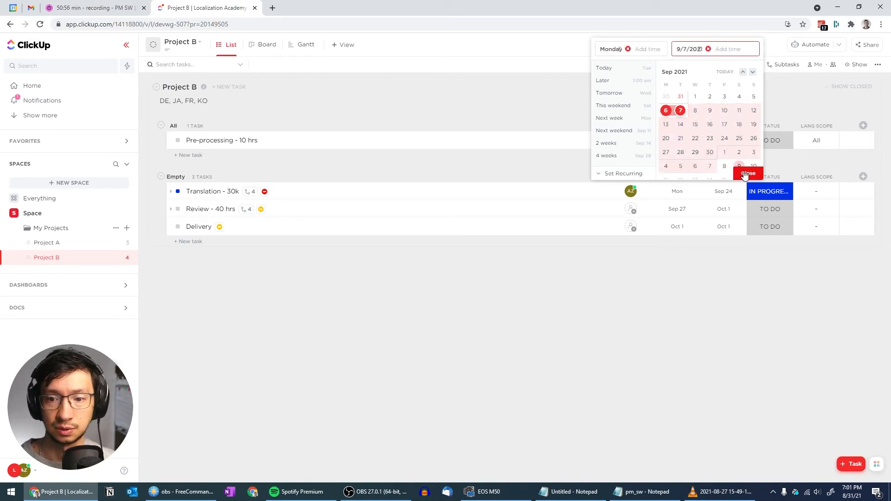
left_click(748, 173)
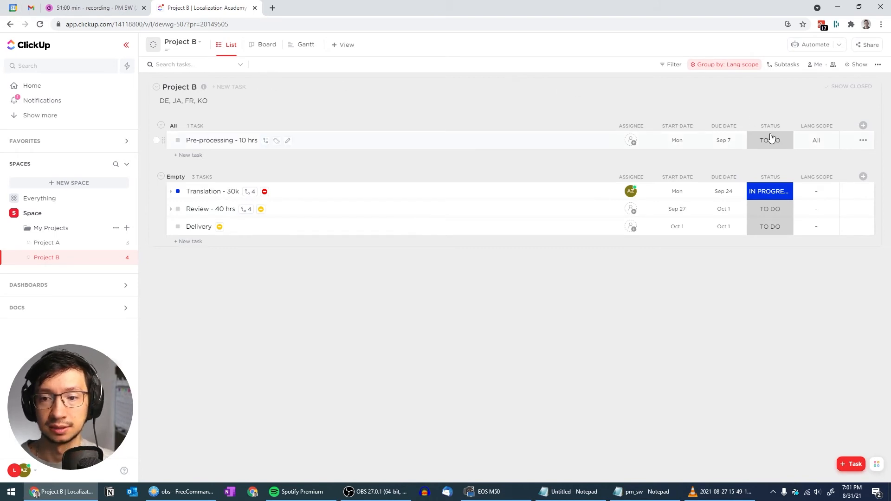
left_click(775, 142)
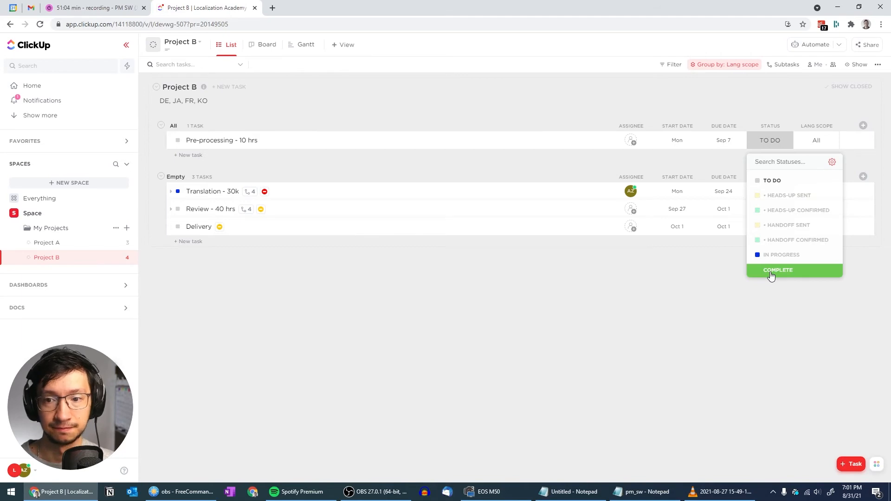
left_click(770, 274)
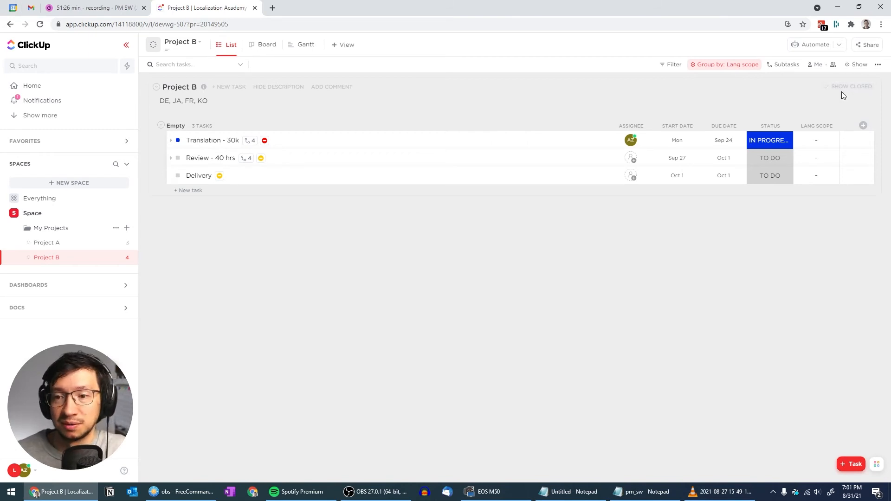
Show closed tasks in the Project B list and in the Project A list.
left_click(845, 88)
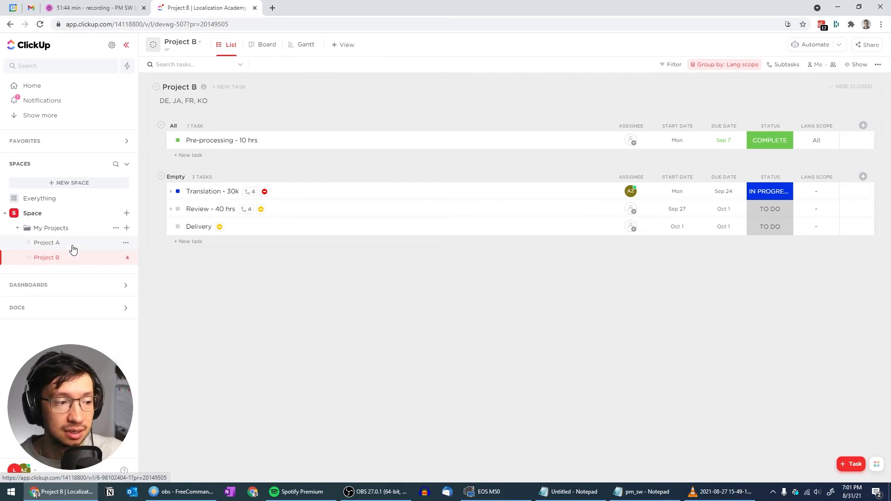
left_click(72, 243)
left_click(845, 87)
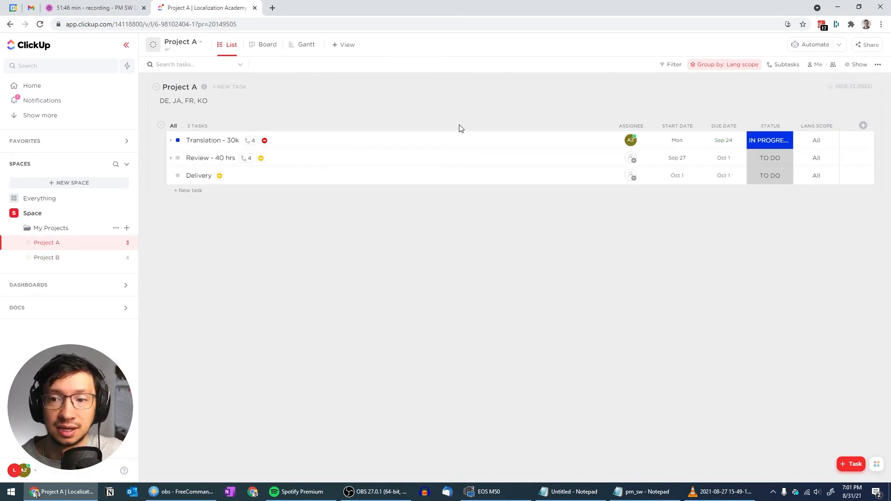
Rename the Translation - 30k task in Project B to "Translation - 15k".
left_click(44, 258)
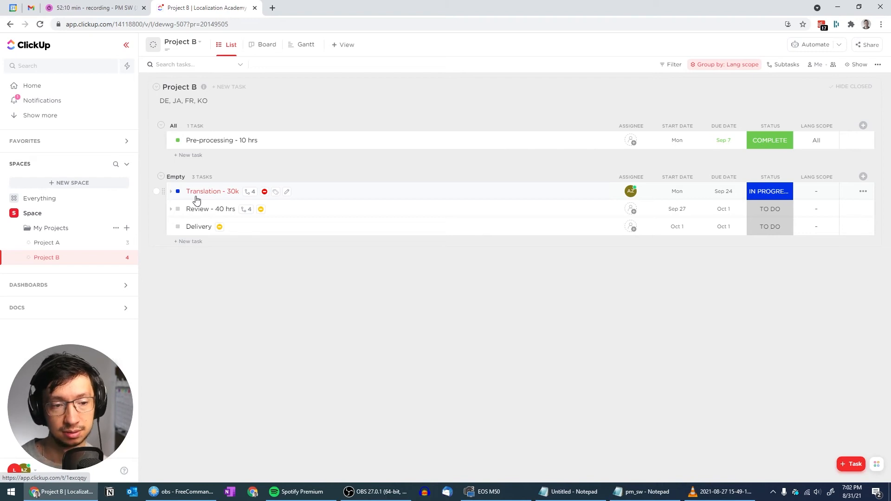
left_click(287, 192)
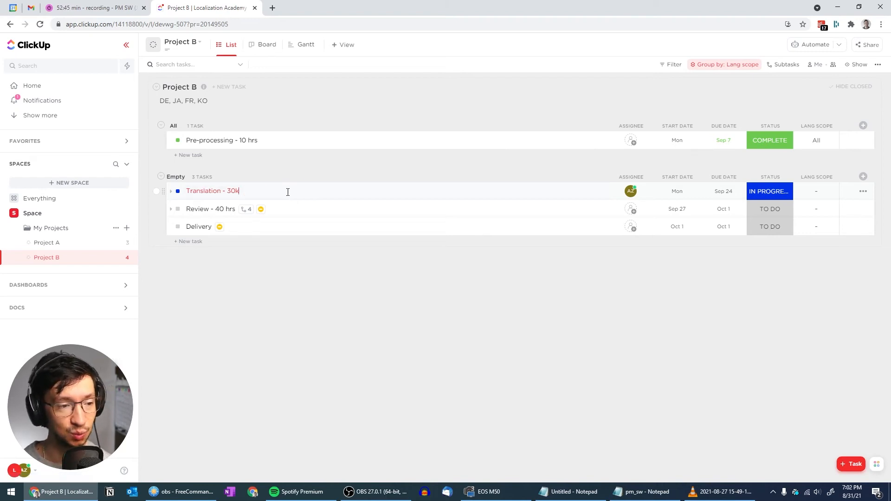
key("shift+Left")
key("shift+Left")
type("15")
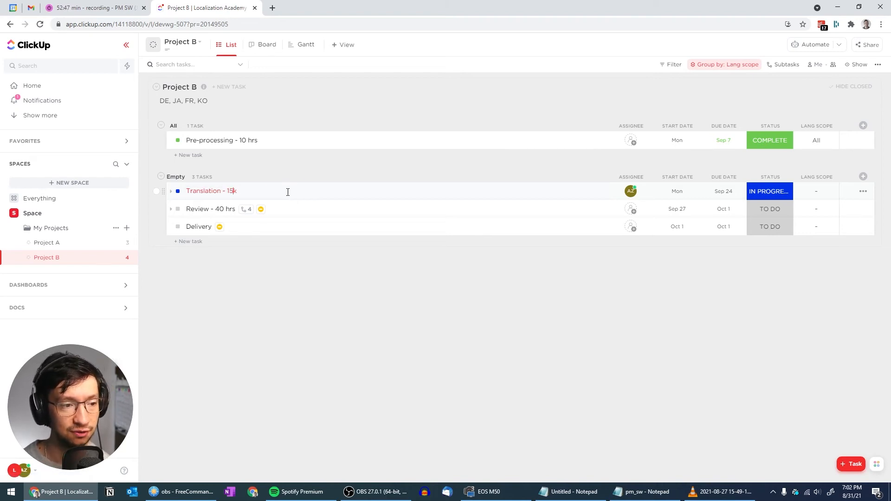
key("Return")
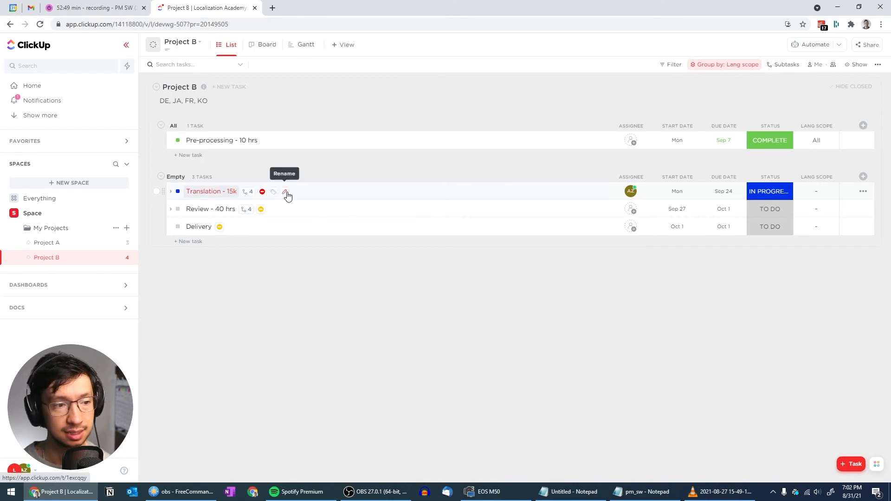
Delete the FR Translation and KO Translation subtasks of Translation - 15k.
left_click(248, 192)
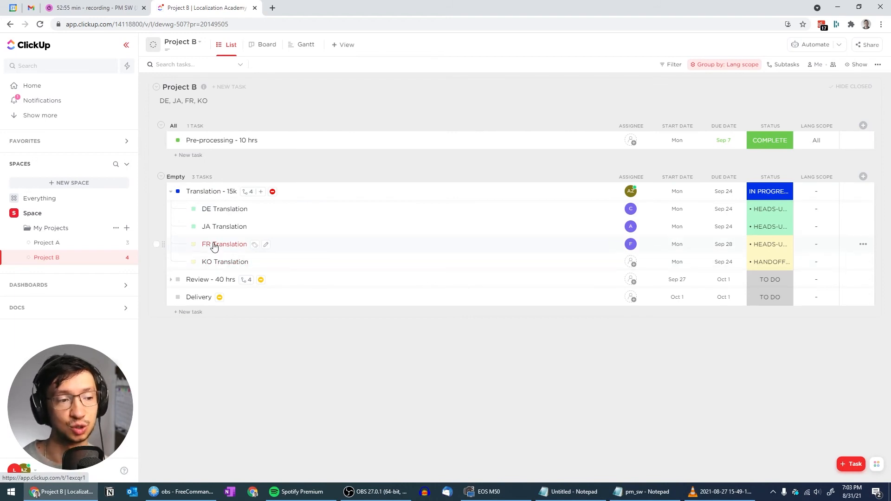
left_click(157, 246)
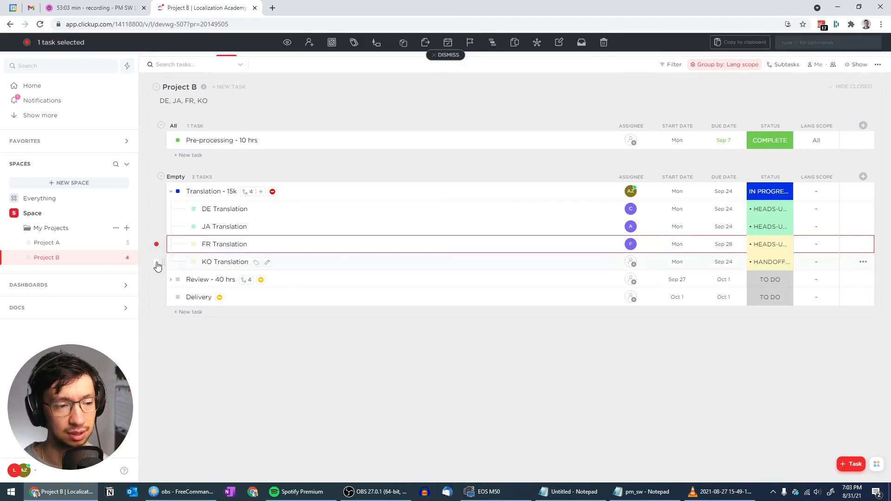
left_click(157, 262)
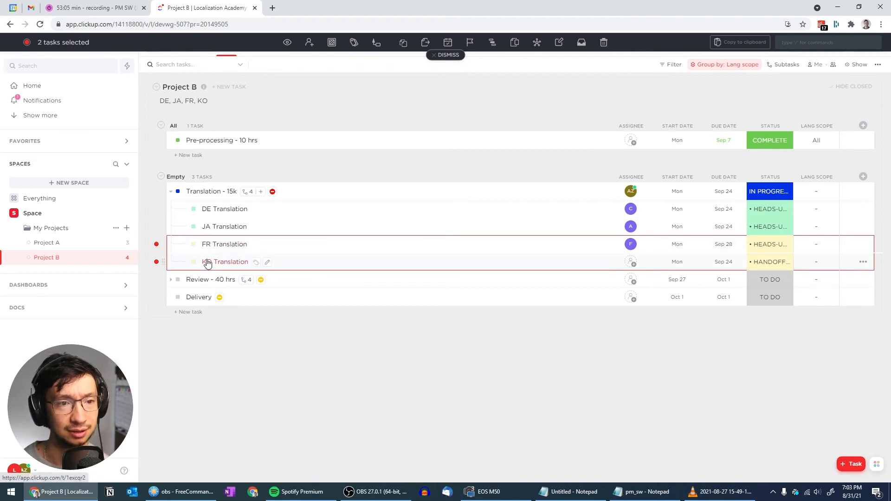
left_click(604, 43)
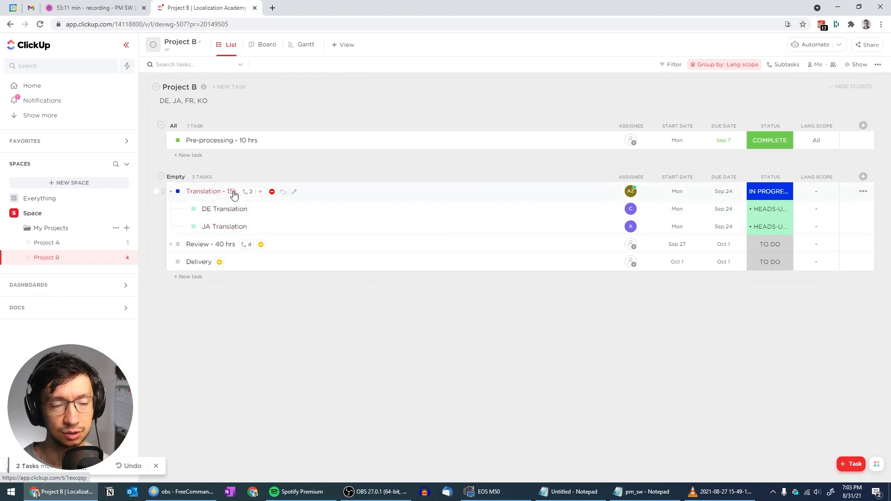
Set the Lang scope of Translation - 15k to "DE, JA" and collapse its subtasks.
left_click(817, 192)
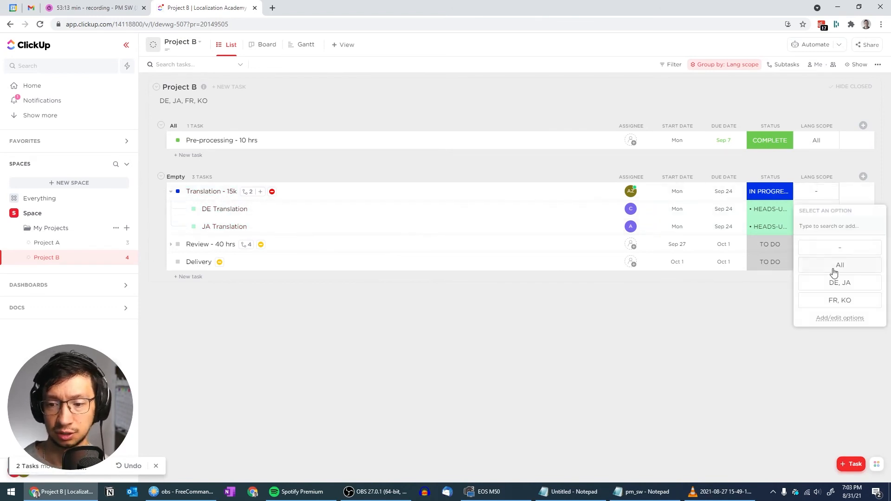
left_click(838, 283)
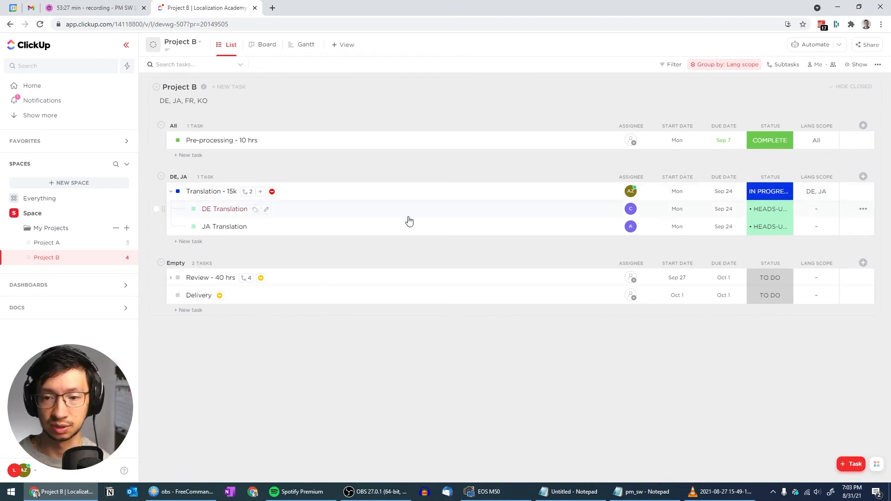
left_click(247, 191)
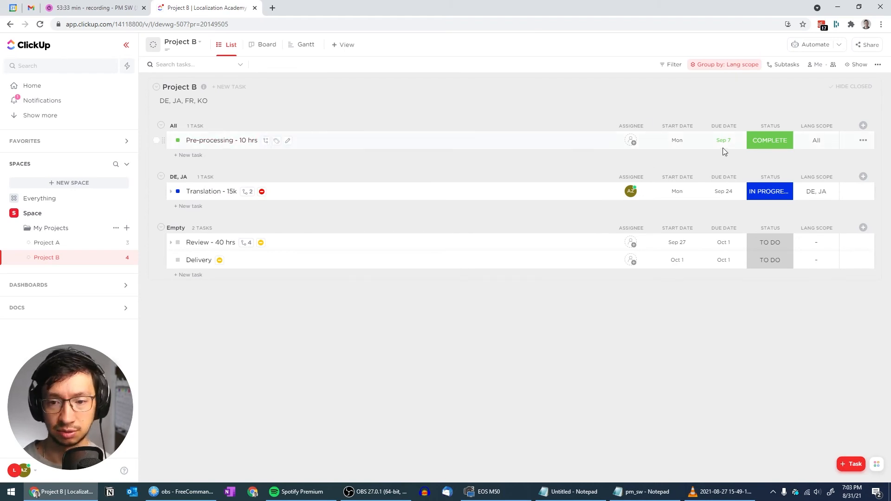
Reschedule Translation - 15k to start on September 8 and be due on September 17, 2021.
left_click(677, 192)
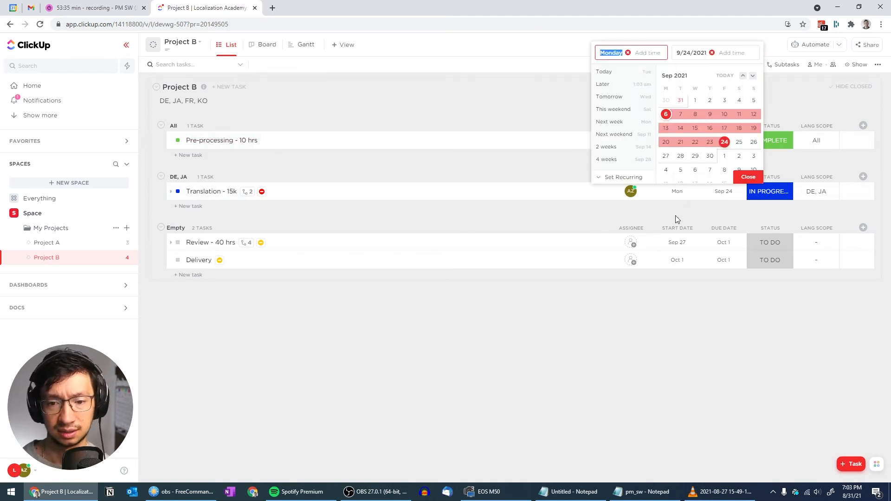
left_click(752, 75)
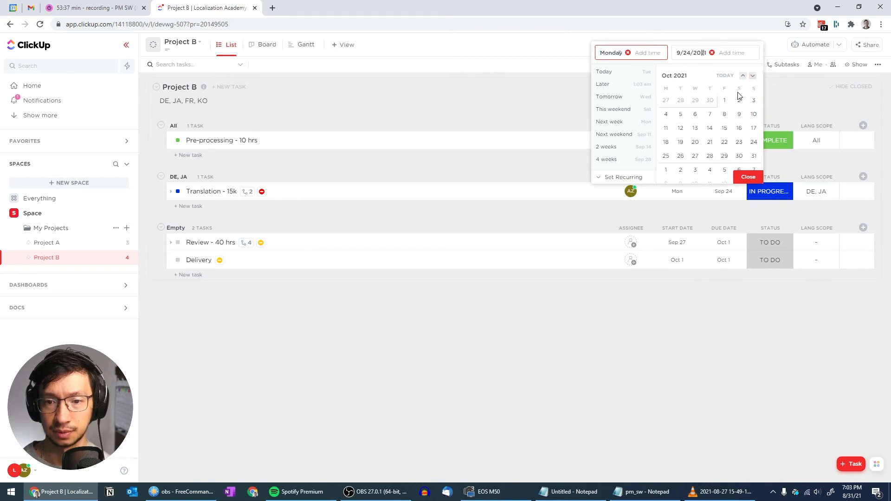
left_click(742, 75)
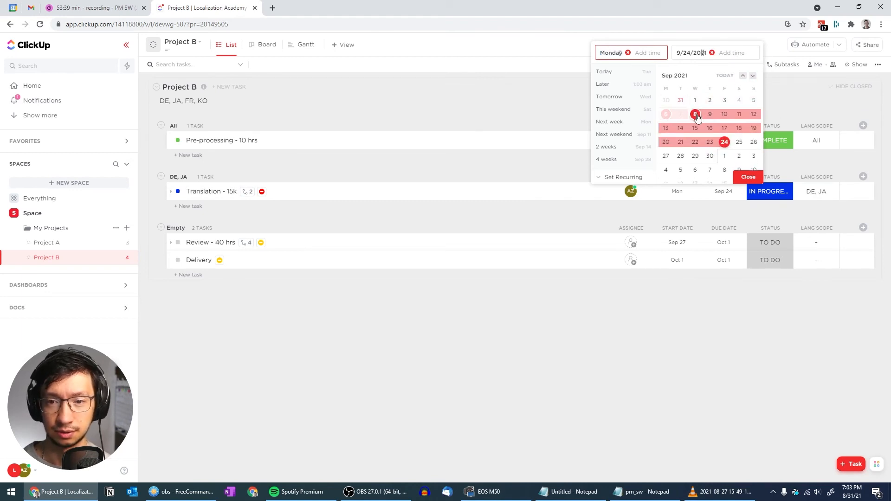
left_click(697, 116)
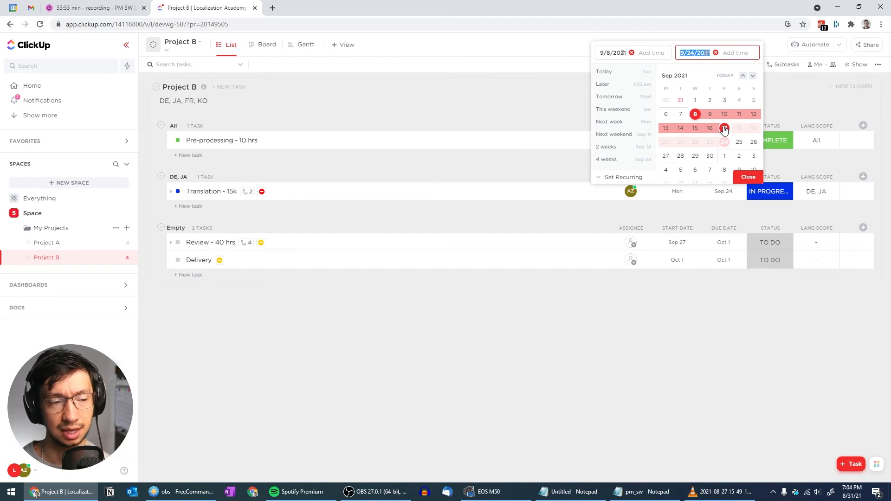
left_click(724, 129)
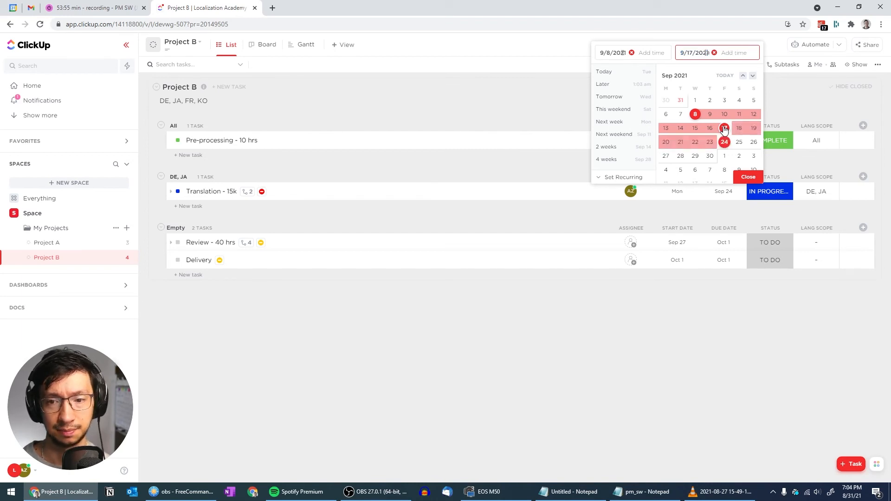
left_click(742, 176)
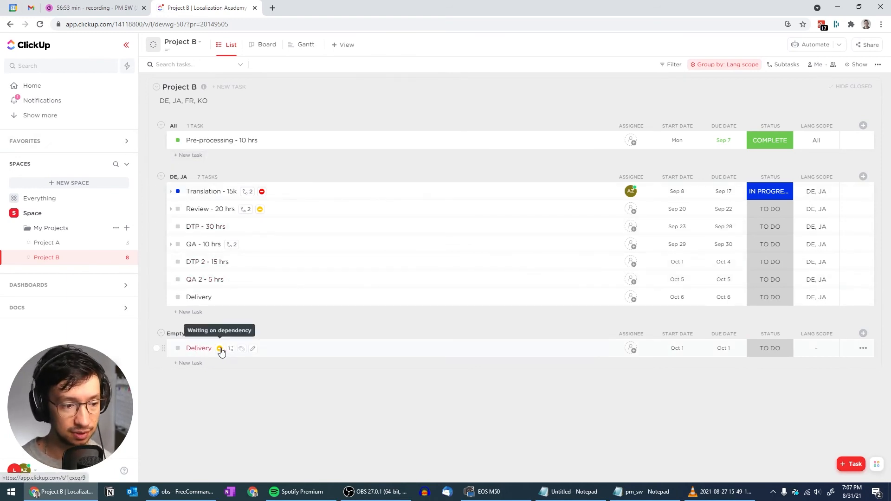
Remove the blocking dependencies from Translation - 15k to Review - 20 hrs and from Review - 20 hrs to Delivery.
left_click(262, 193)
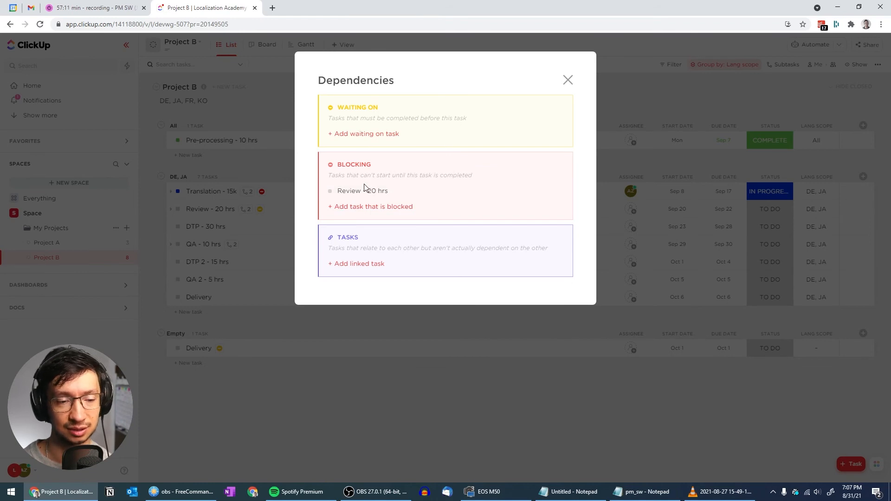
left_click(558, 192)
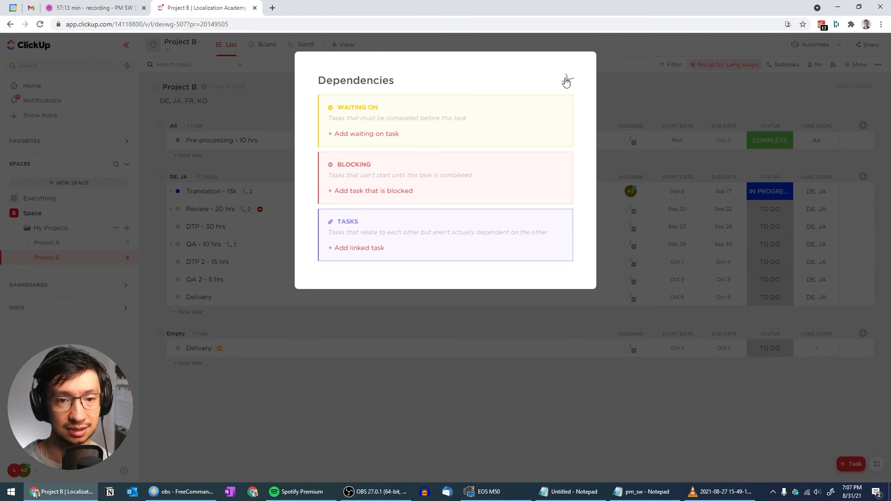
left_click(567, 80)
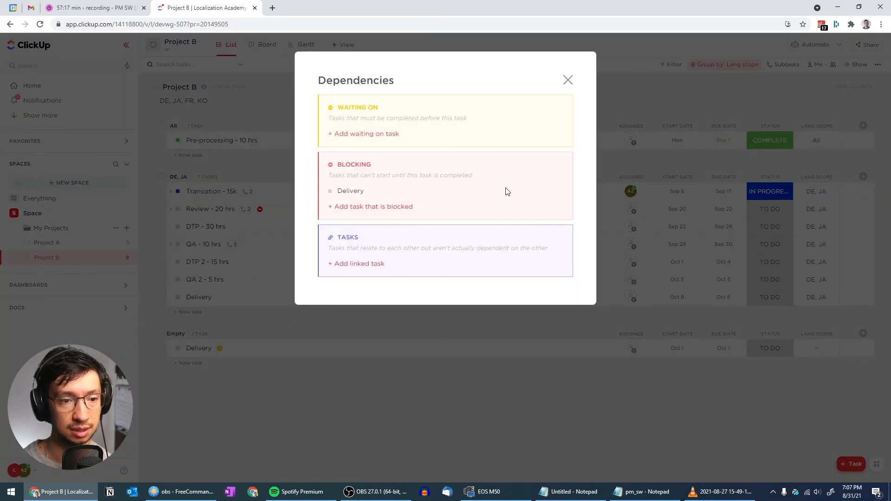
left_click(558, 191)
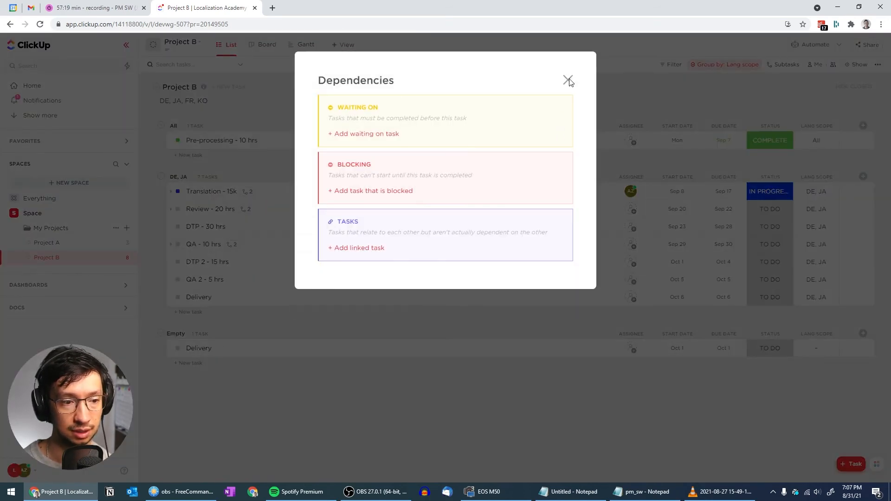
left_click(567, 81)
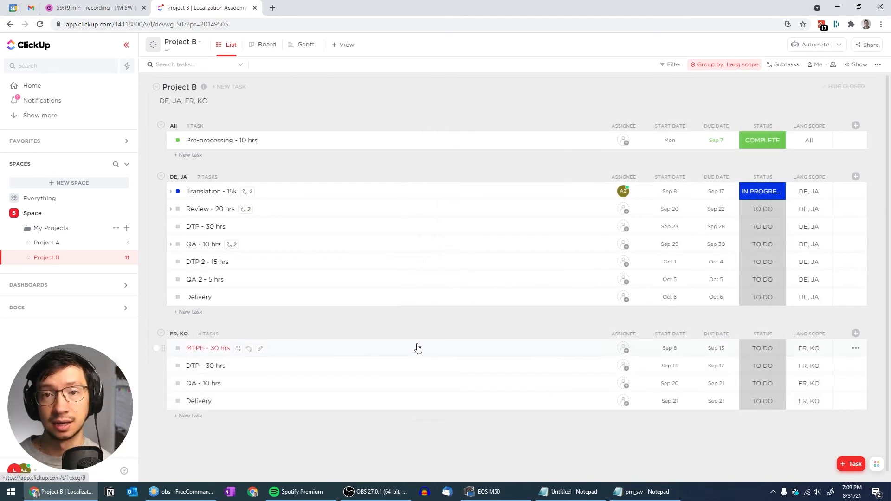
Compare Project B's task schedule in the Gantt view with its list grouped by Lang scope.
left_click(302, 47)
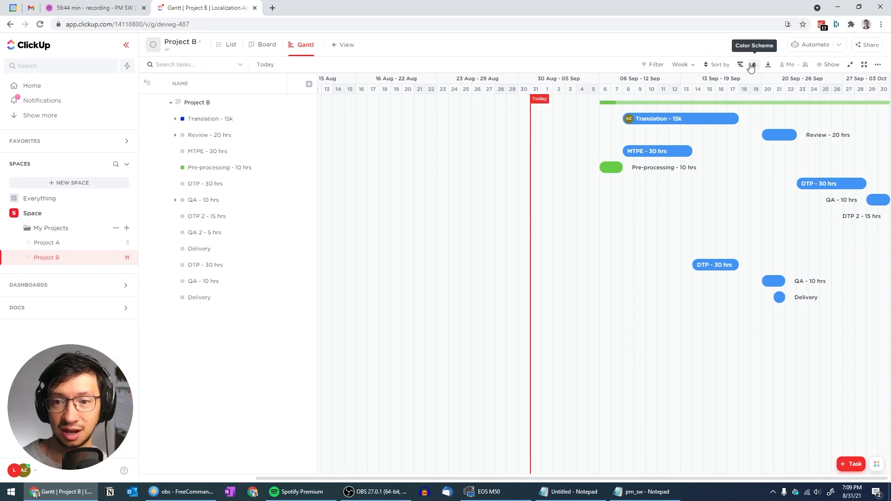
left_click(227, 44)
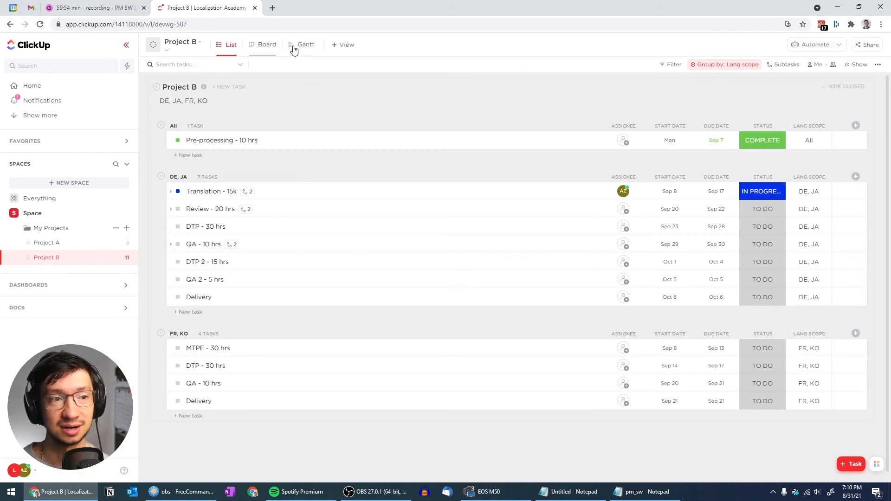
left_click(296, 49)
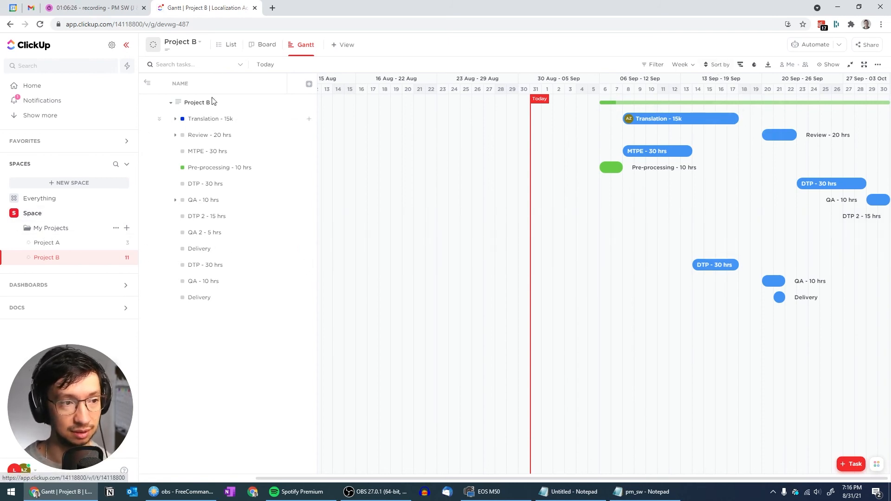
Open the My Projects folder and make it inherit statuses and views from Project A.
left_click(48, 228)
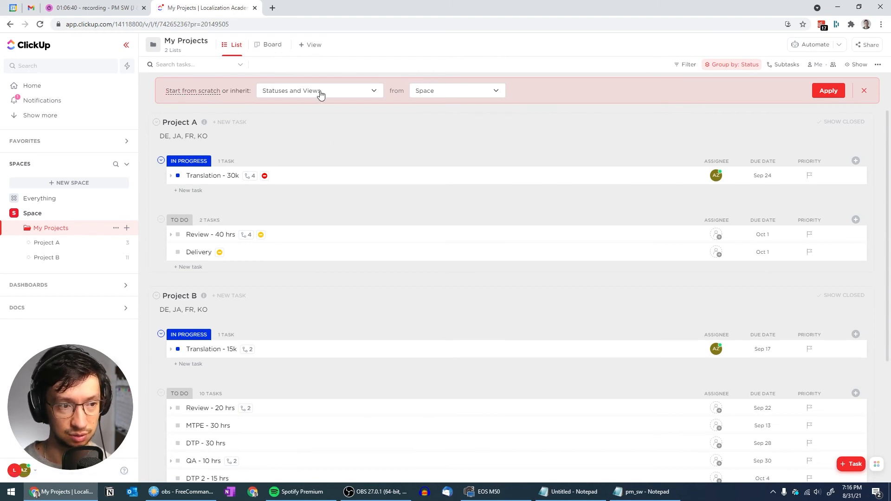
left_click(451, 91)
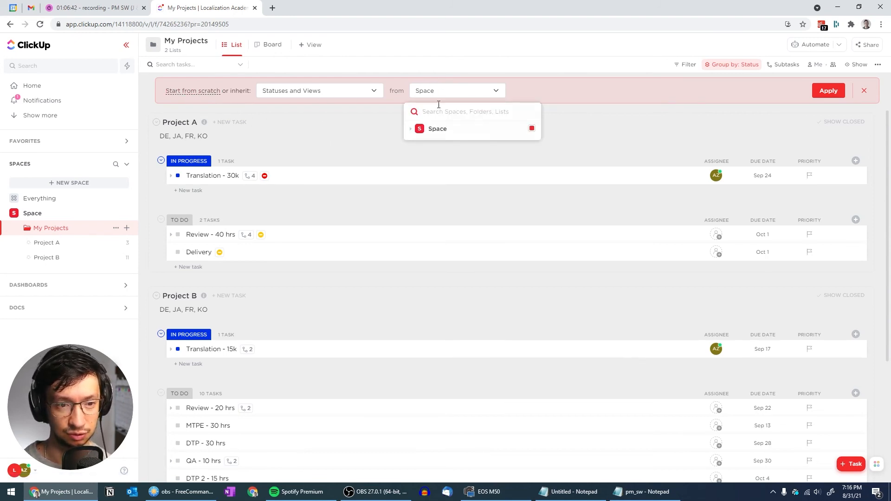
left_click(411, 129)
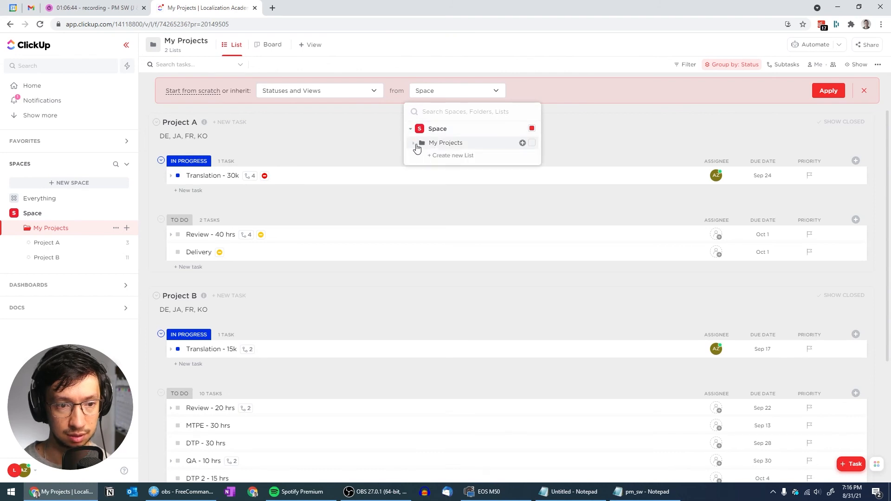
left_click(414, 144)
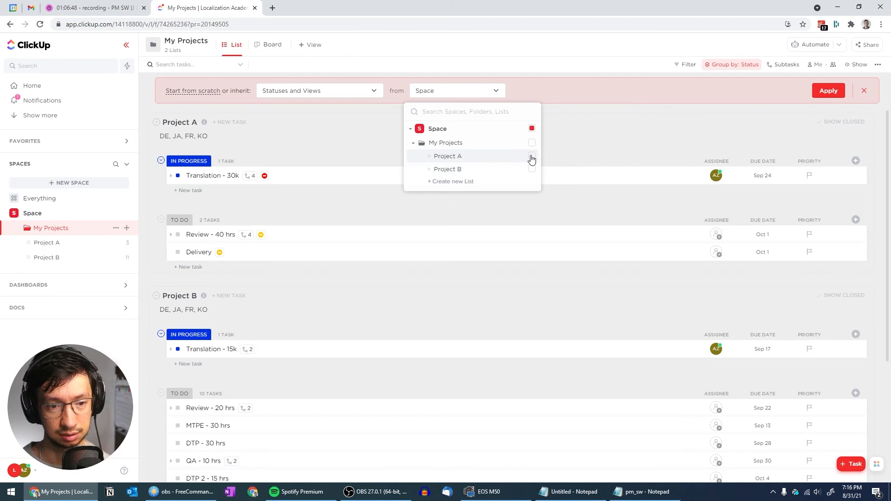
left_click(532, 158)
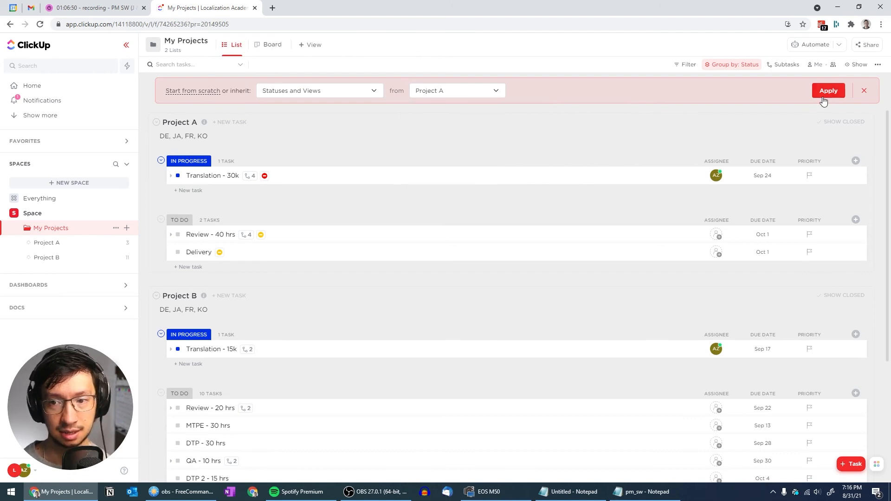
left_click(822, 100)
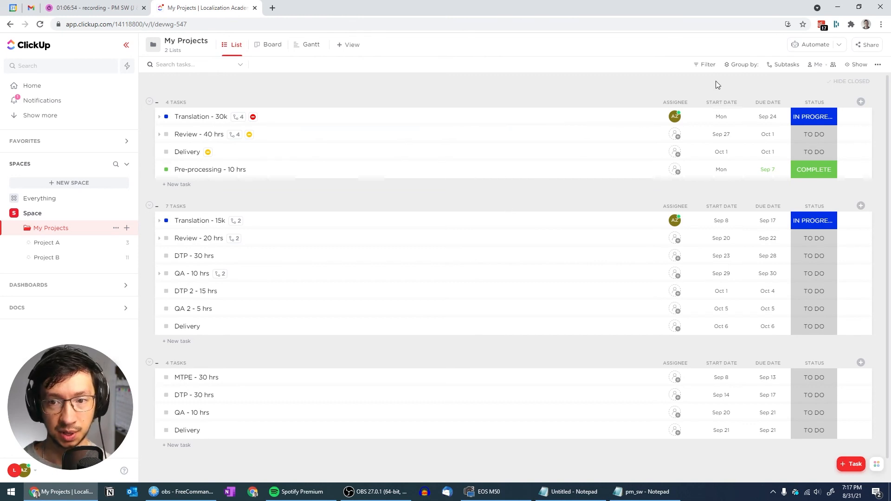
Check which custom fields My Projects offers for grouping and compare them with Project A's list.
left_click(742, 65)
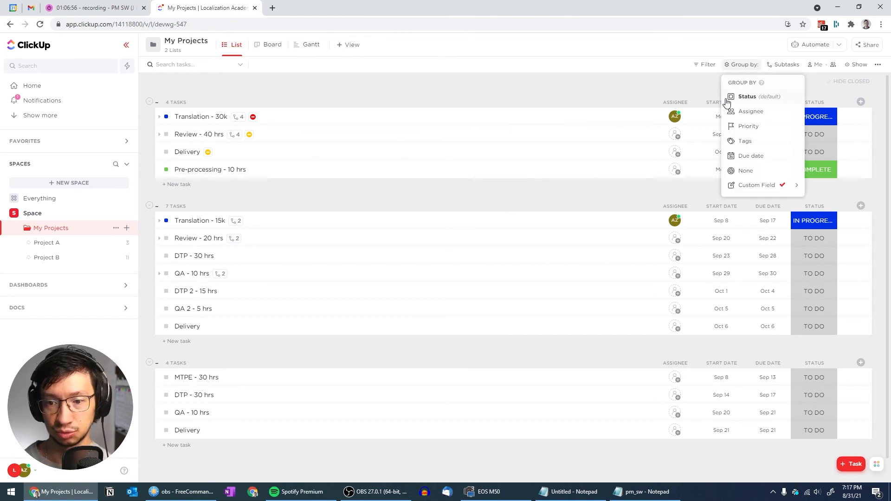
mouse_move(742, 188)
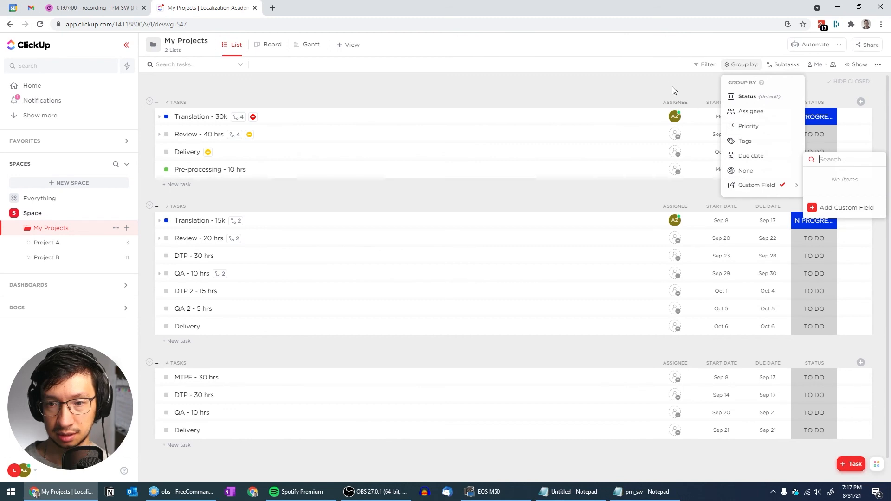
left_click(53, 244)
left_click(54, 244)
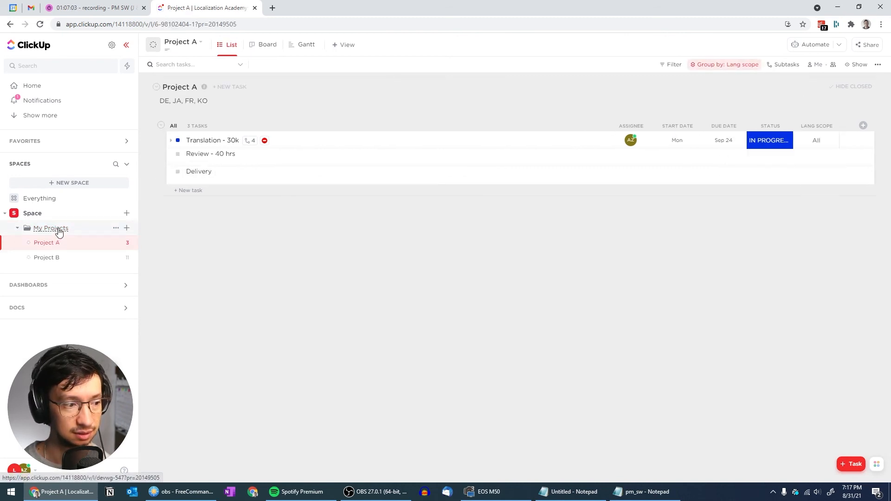
left_click(56, 229)
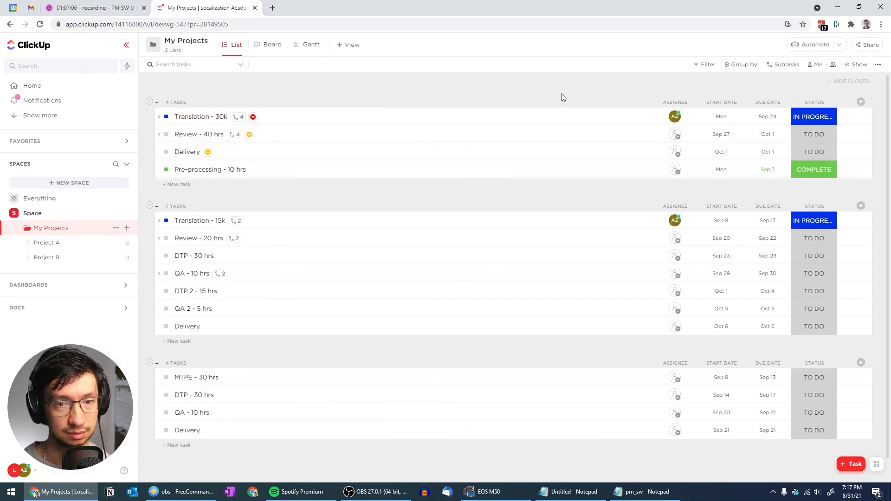
Add the existing Lang scope dropdown field from the custom fields library to the My Projects list.
left_click(859, 103)
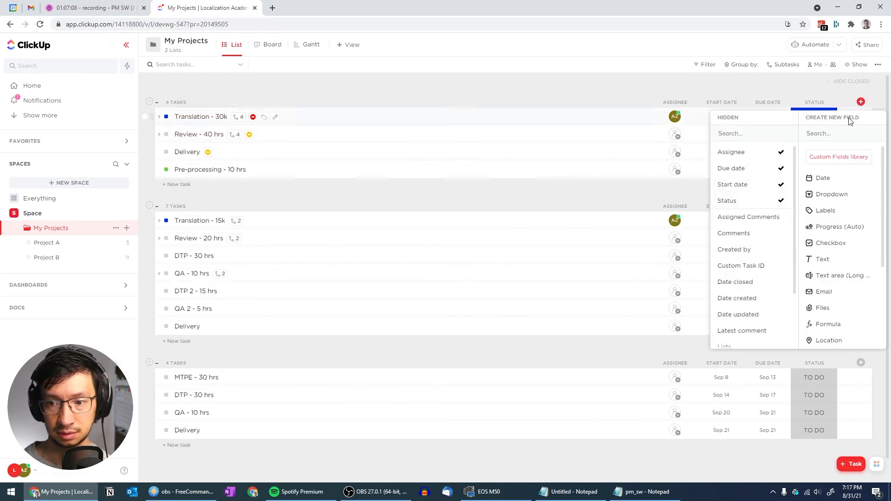
left_click(834, 158)
left_click(347, 136)
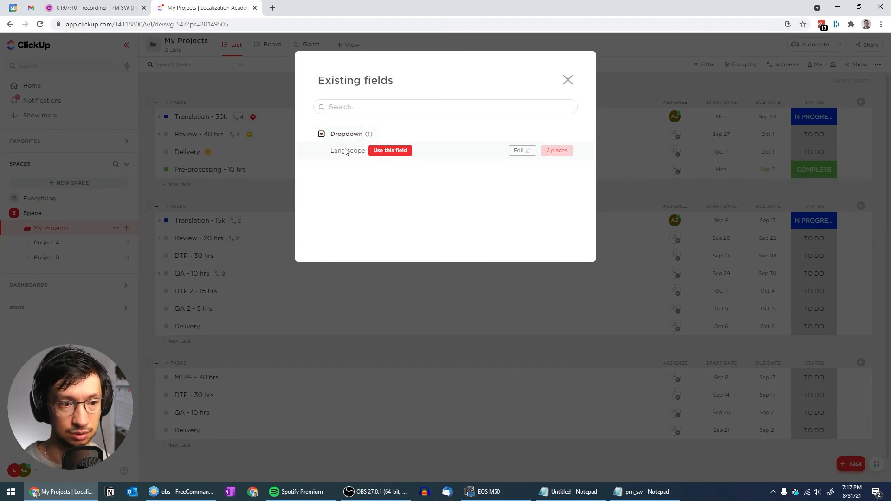
left_click(390, 150)
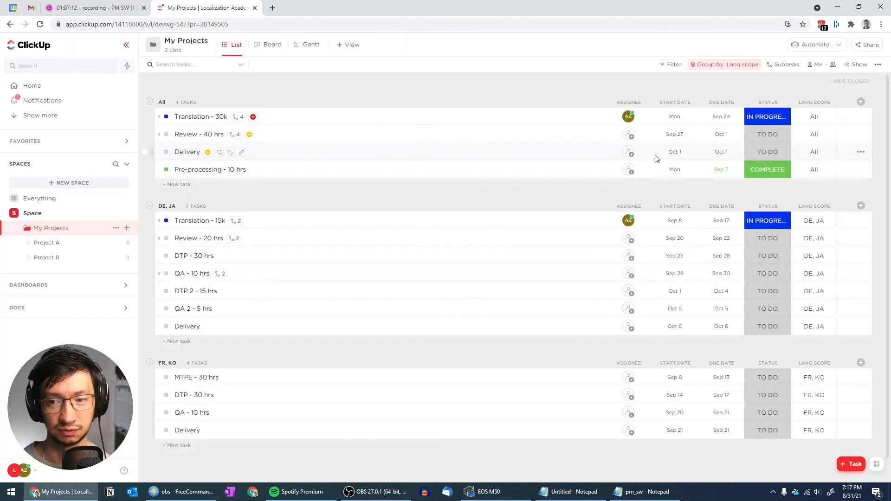
Review the custom field grouping and the subtask display options of the My Projects list.
left_click(717, 67)
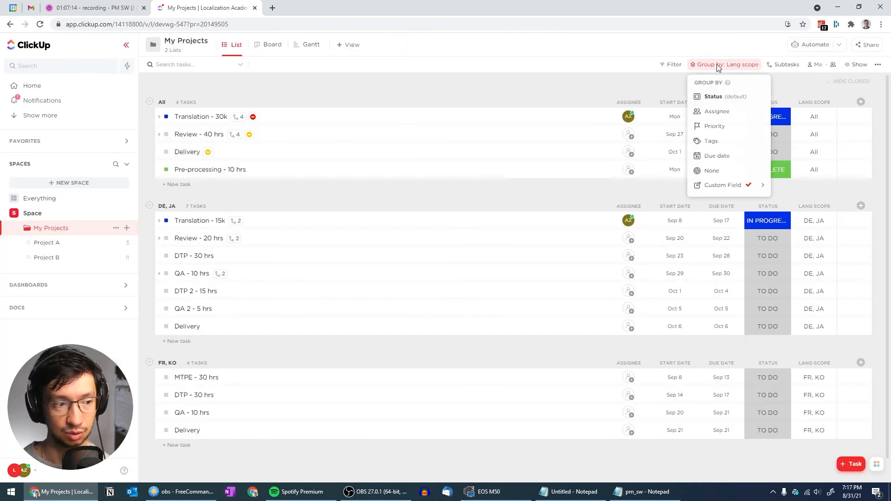
left_click(711, 187)
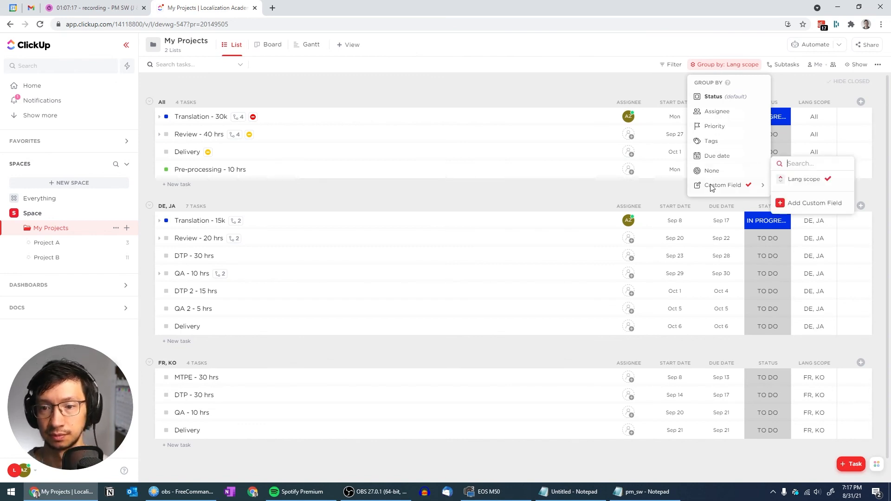
left_click(622, 81)
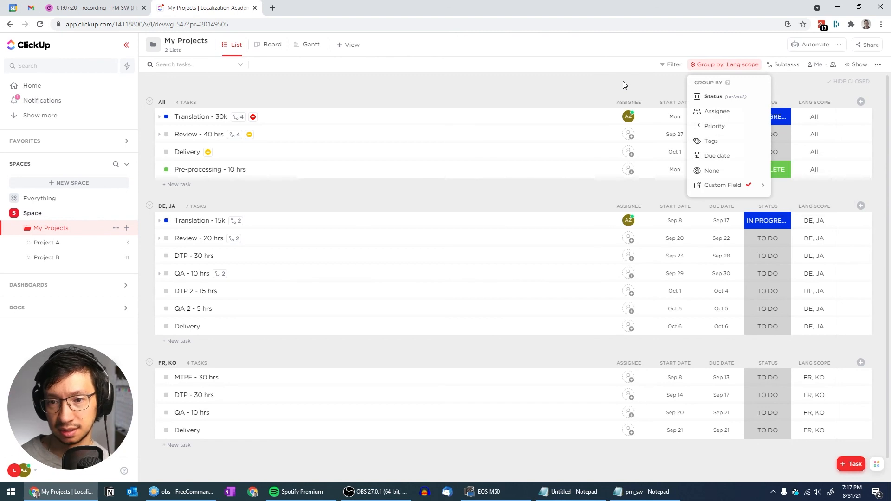
left_click(621, 83)
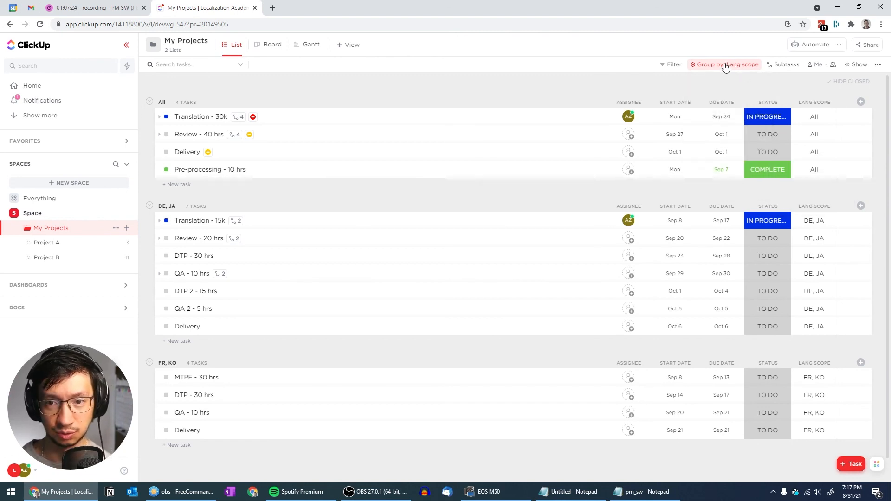
left_click(776, 64)
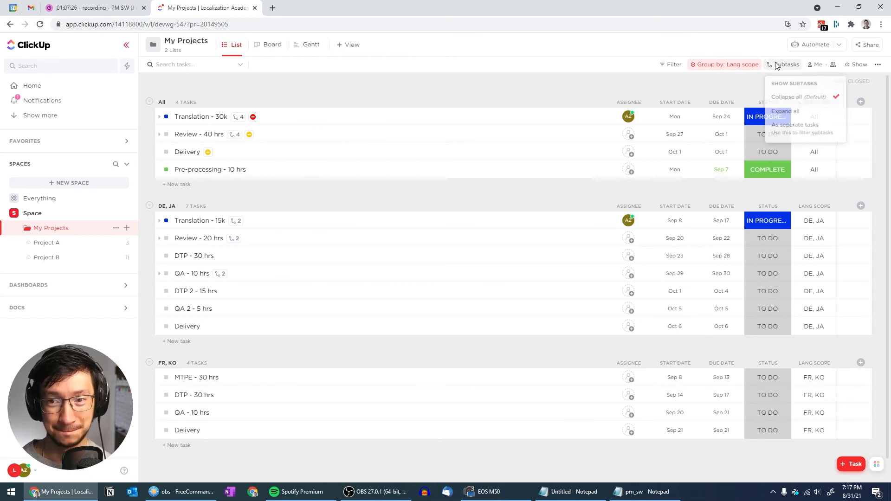
left_click(698, 92)
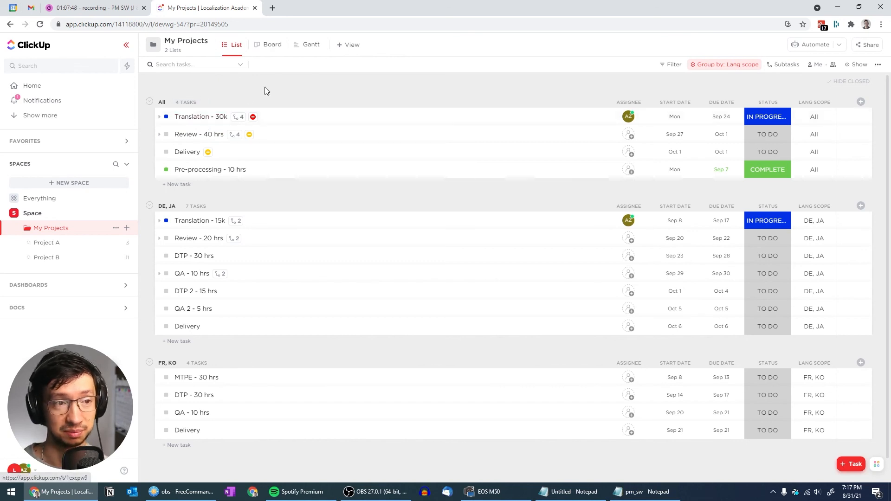
Show My Projects in the Gantt view, move Project A above Project B, and expand Project B's tasks.
left_click(299, 45)
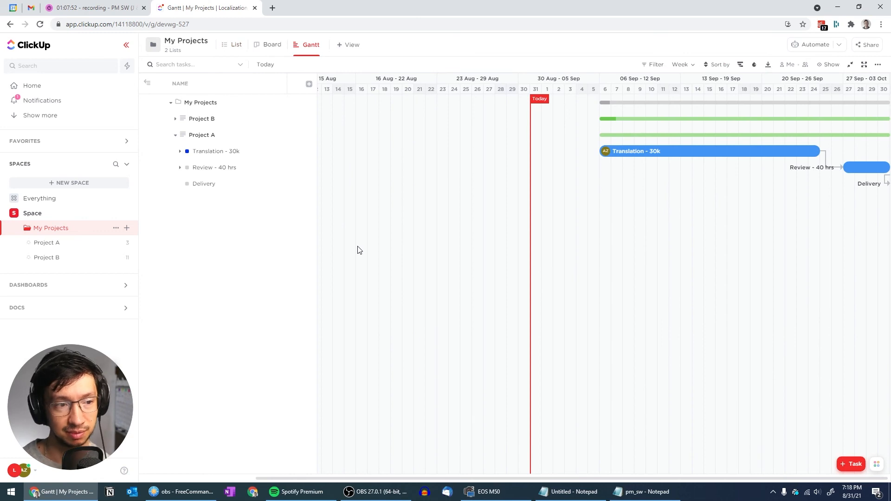
scroll(360, 250, "right", 1)
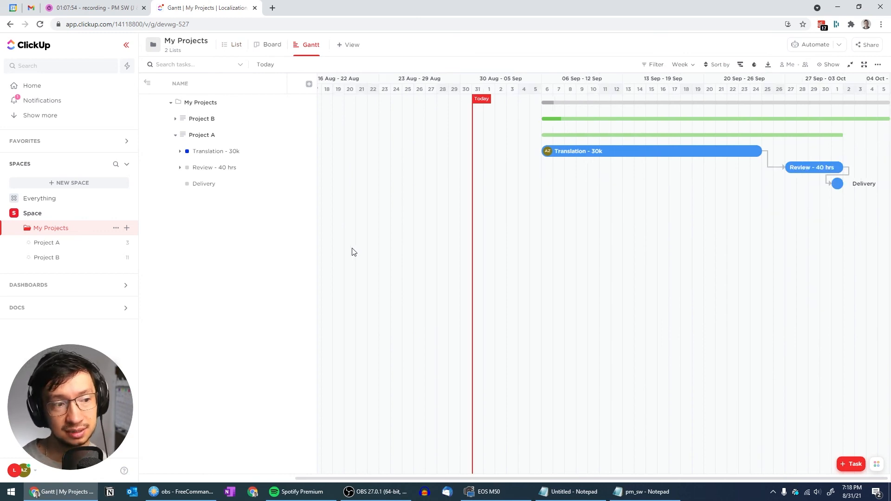
scroll(352, 251, "right", 1)
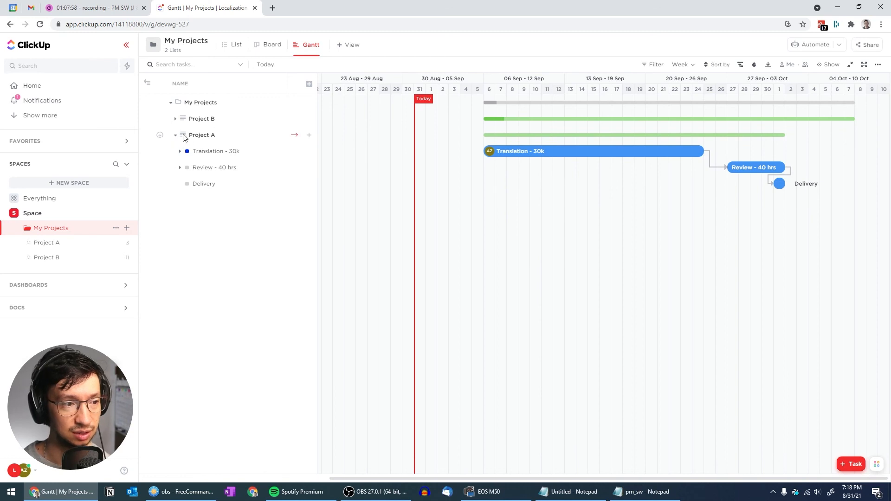
left_click_drag(185, 137, 187, 110)
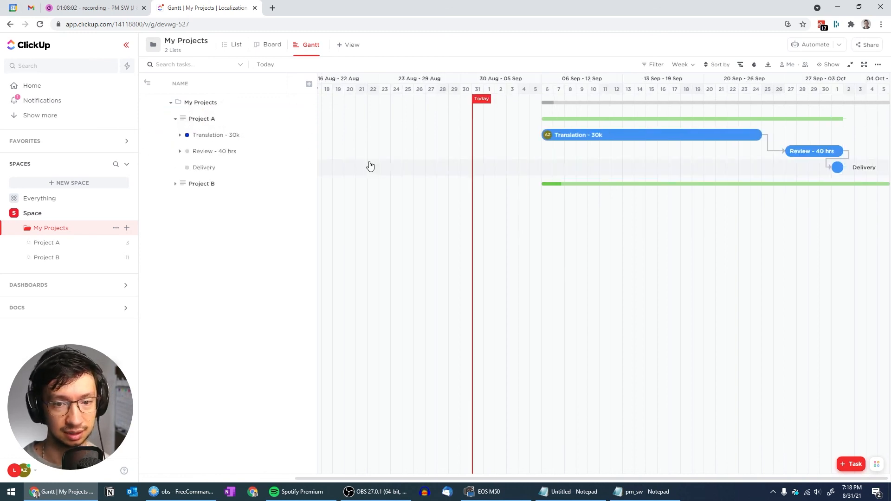
left_click(175, 183)
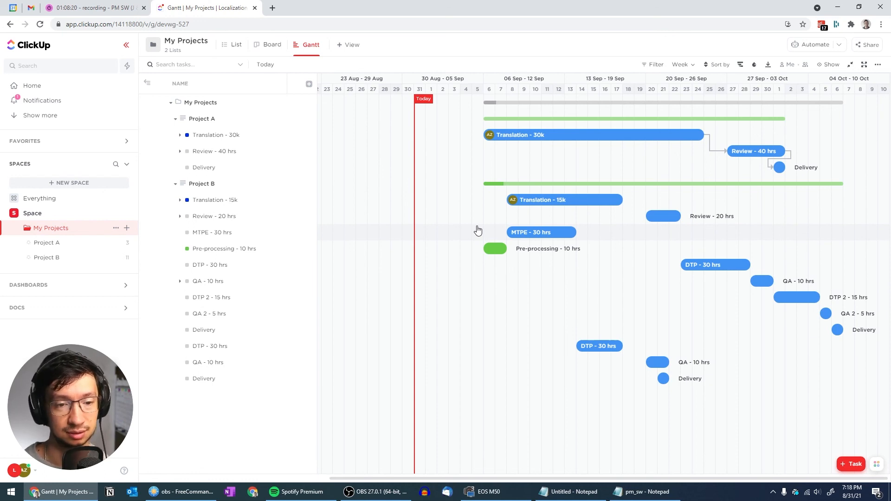
scroll(477, 230, "right", 2)
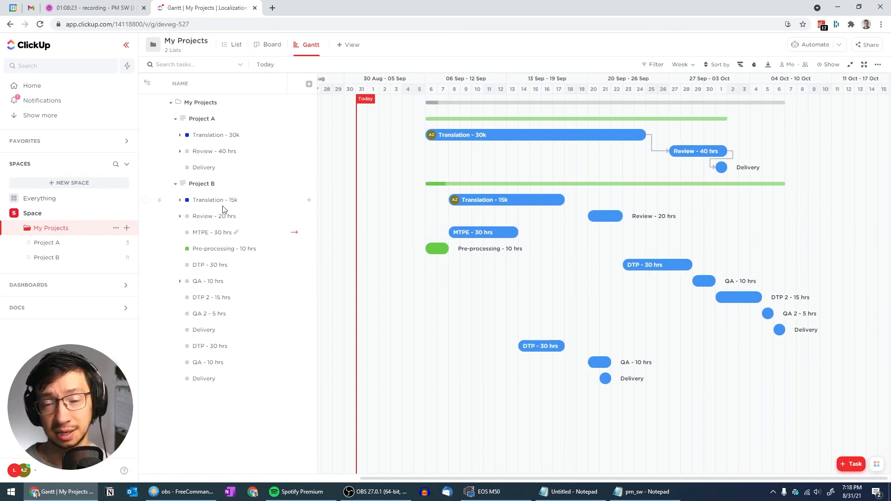